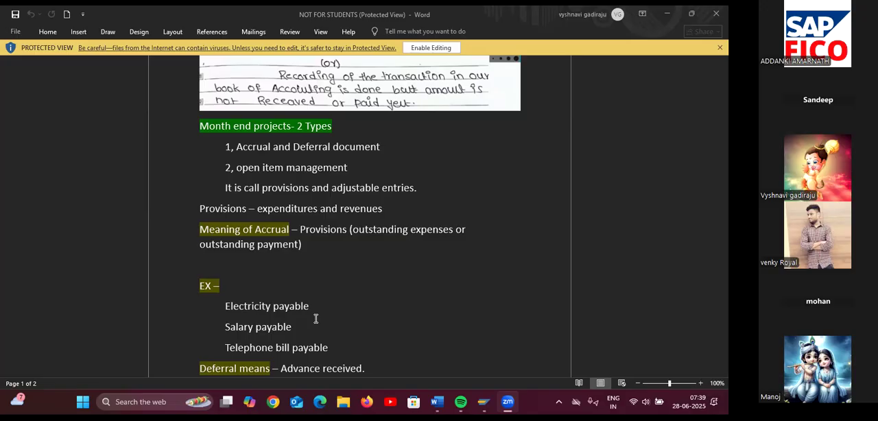
Enable editing on the protected accrual and deferral notes after reading down to the salary provision entries
scroll(316, 318, down, 2)
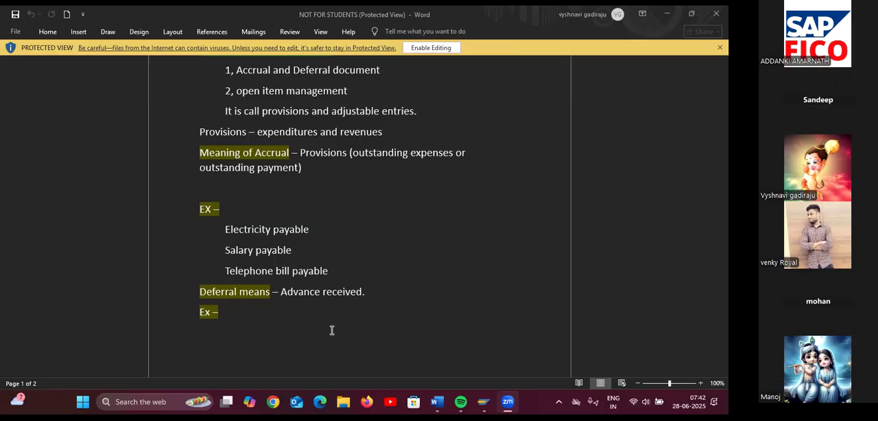
scroll(332, 331, down, 1)
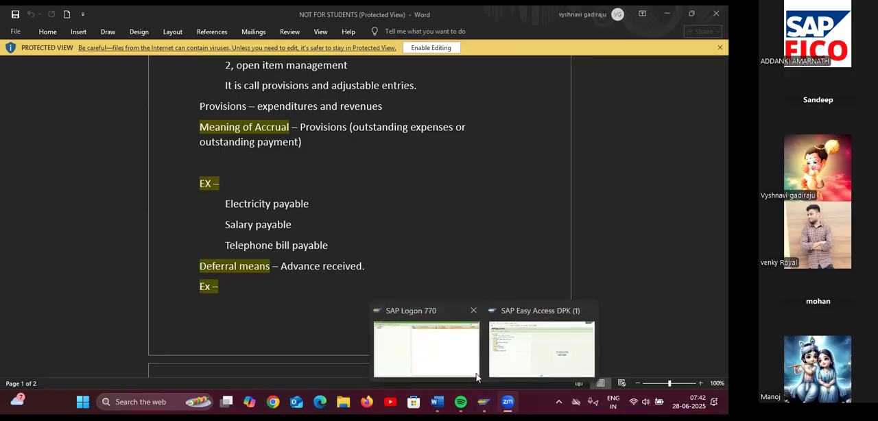
scroll(481, 301, down, 5)
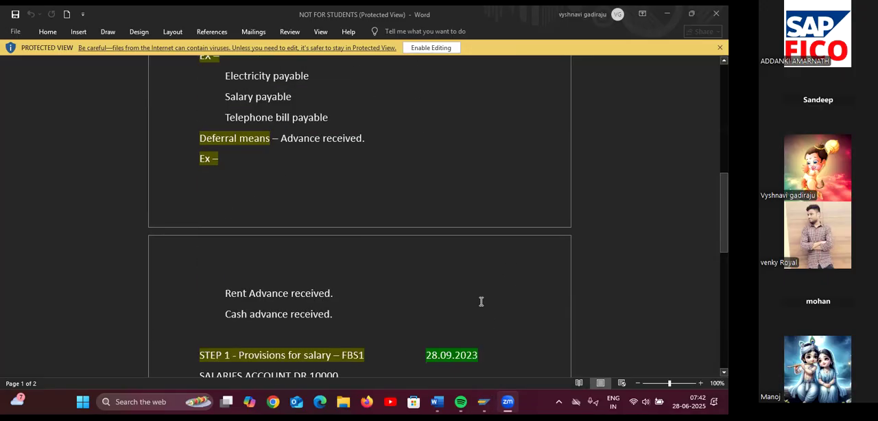
scroll(529, 288, down, 2)
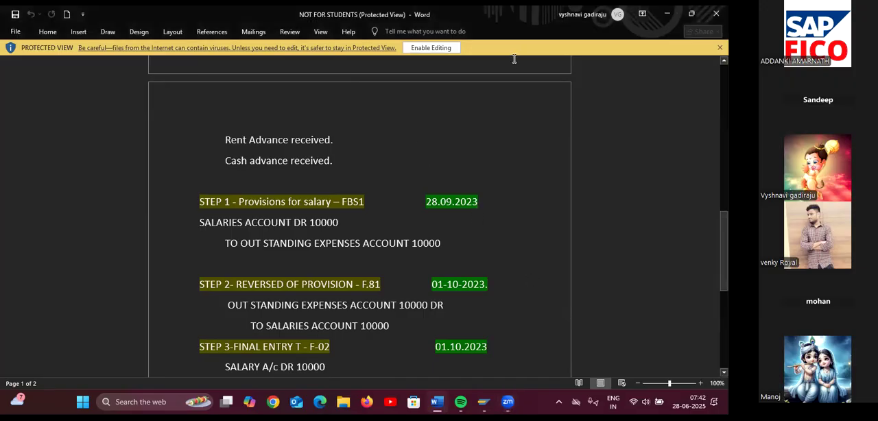
click(431, 48)
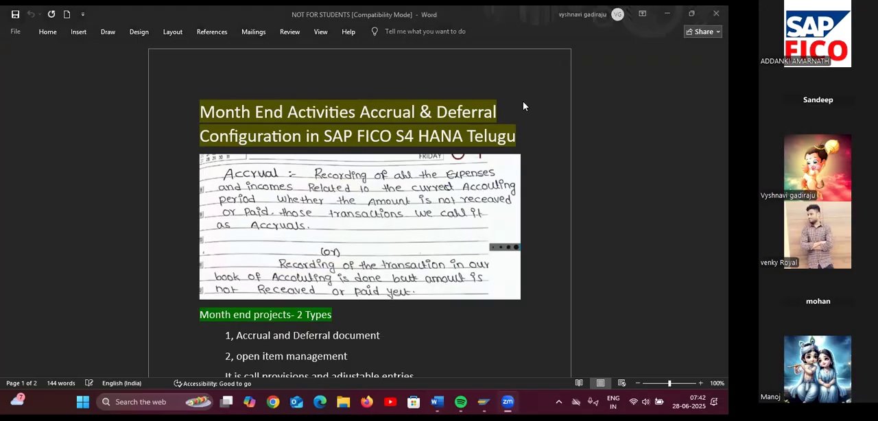
Change the date beside the STEP 1 salary provision (FBS1) heading to 28.06.2025
scroll(519, 281, down, 15)
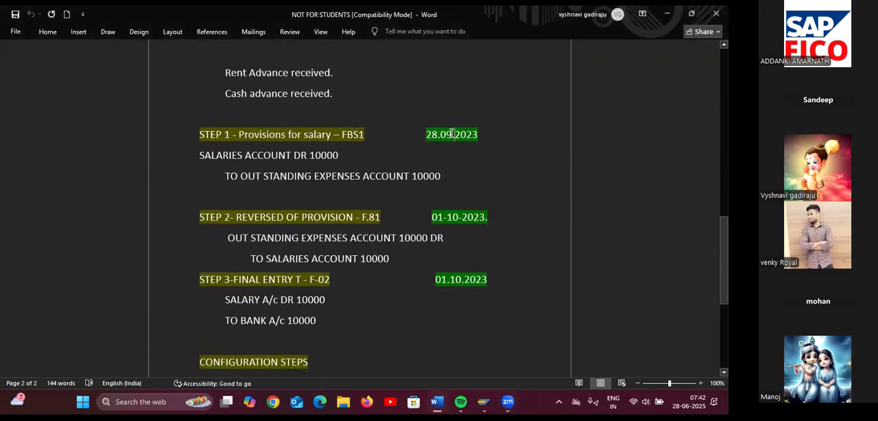
click(452, 134)
key(BackSpace)
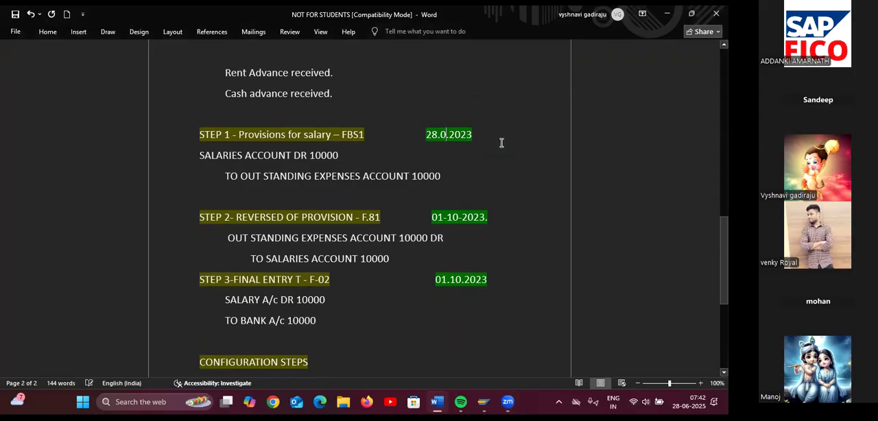
text(6)
key(BackSpace)
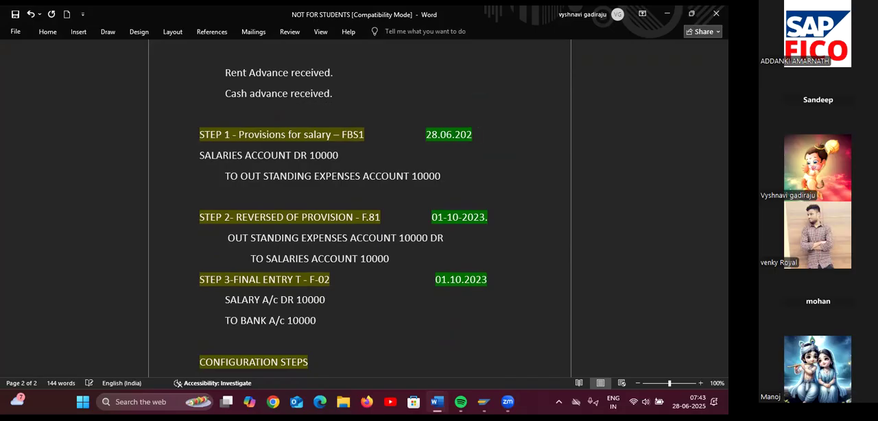
text(5)
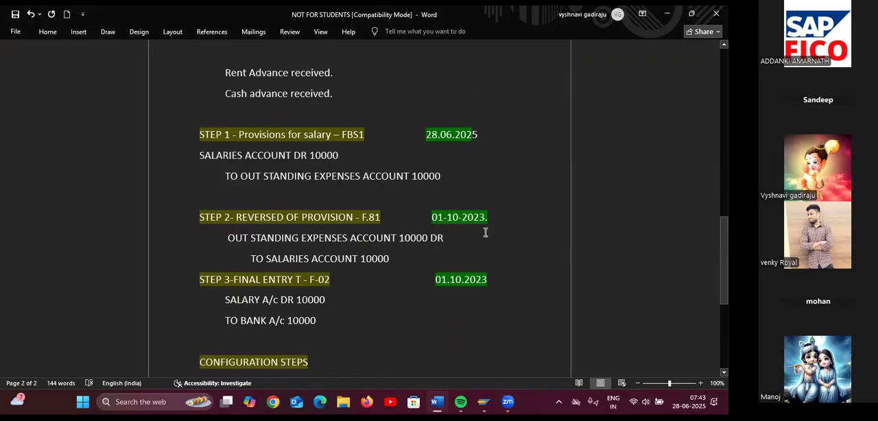
Change the date beside the STEP 2 reversal of provision (F.81) heading to 01-07-2025
click(458, 218)
key(BackSpace)
key(BackSpace)
key(BackSpace)
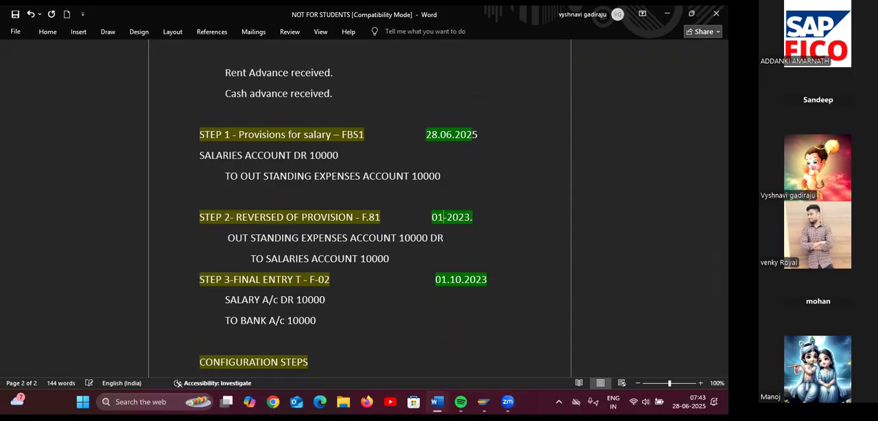
text(-07)
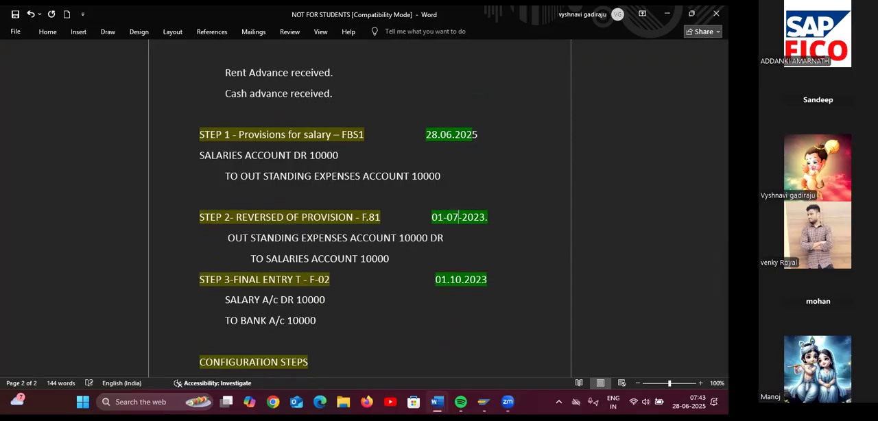
key(Right)
key(Right)
key(Right)
key(Right)
key(Right)
key(BackSpace)
text(5)
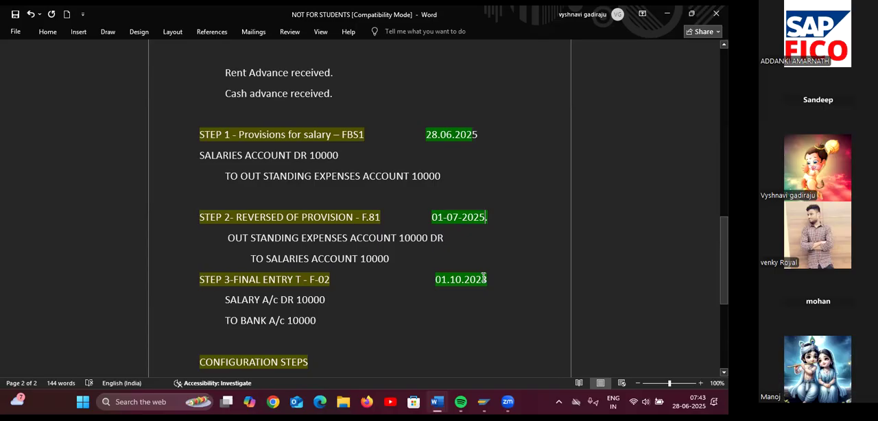
Change the date beside the STEP 3 final entry (F-02) heading to 01.07.2025
click(463, 280)
key(BackSpace)
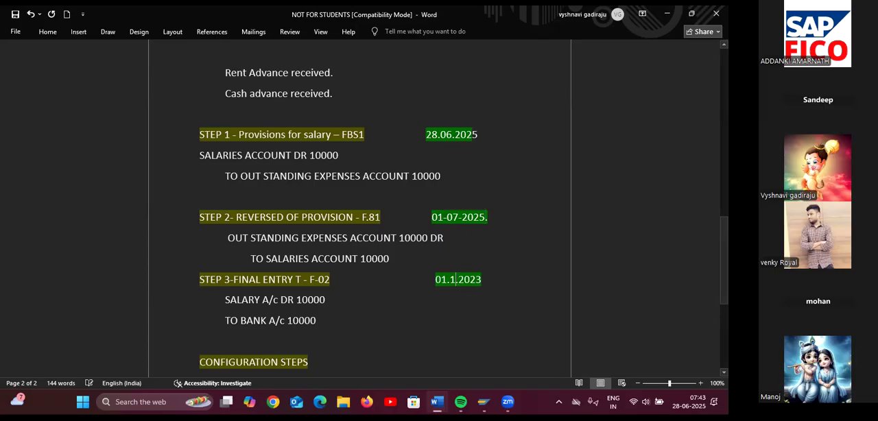
key(BackSpace)
text(0)
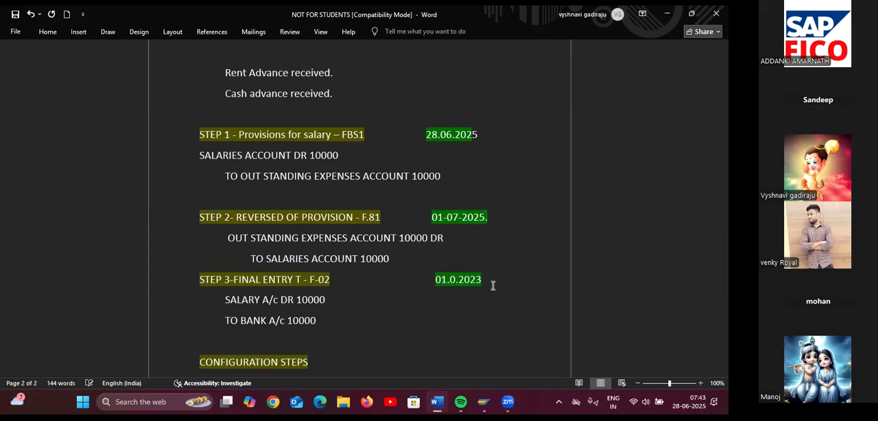
key(BackSpace)
key(Left)
key(Left)
key(Left)
key(Left)
key(Left)
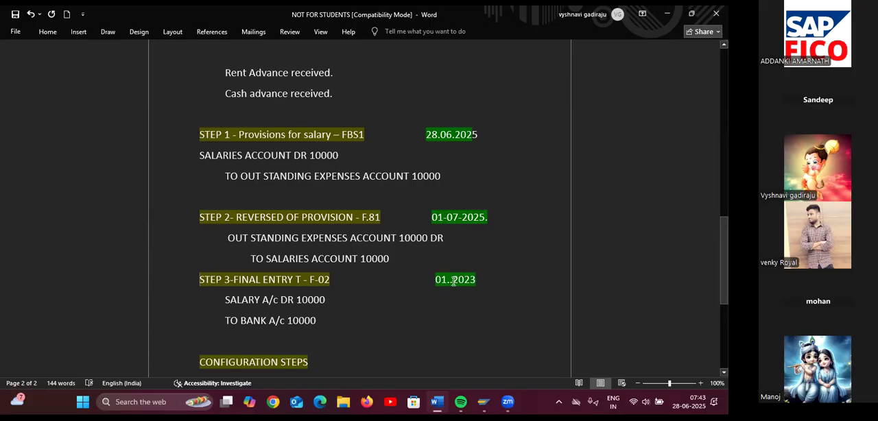
text(07)
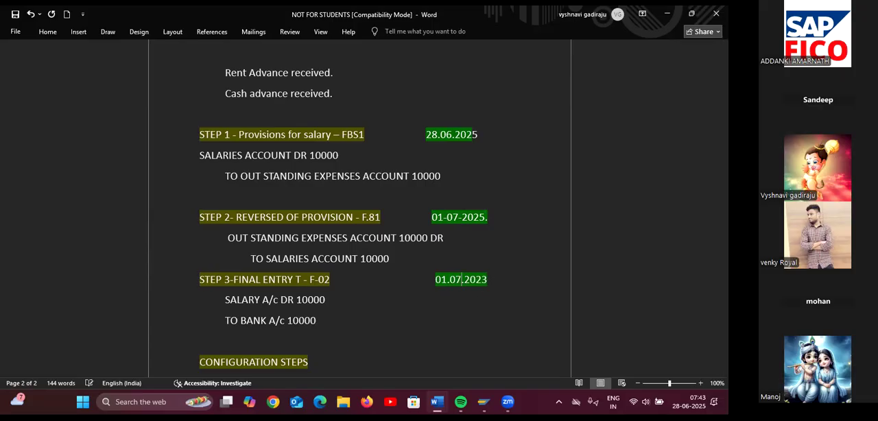
key(Right)
key(Right)
key(Right)
key(Right)
key(Right)
key(BackSpace)
text(5)
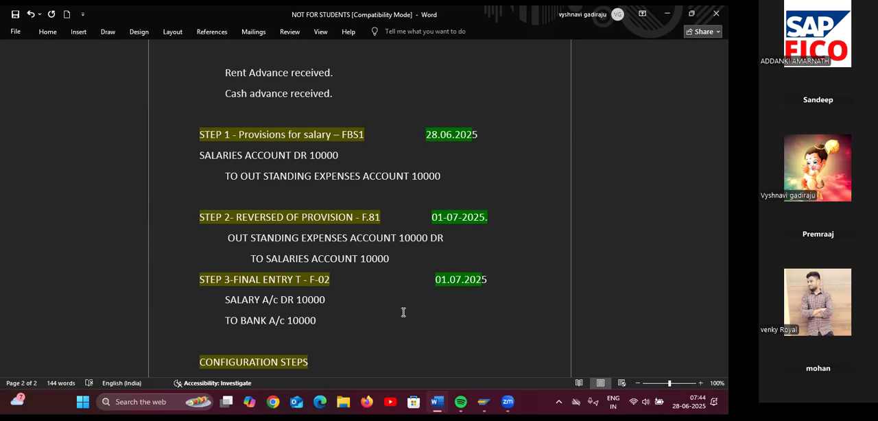
Review the configuration steps, switch to SAP Easy Access and view the details of document type AB in transaction OBA7
scroll(403, 312, down, 3)
scroll(403, 312, down, 1)
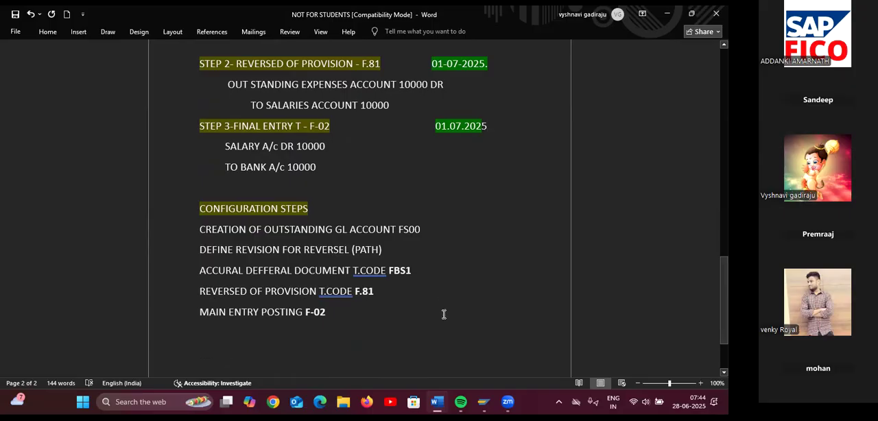
mouse_move(484, 402)
click(521, 351)
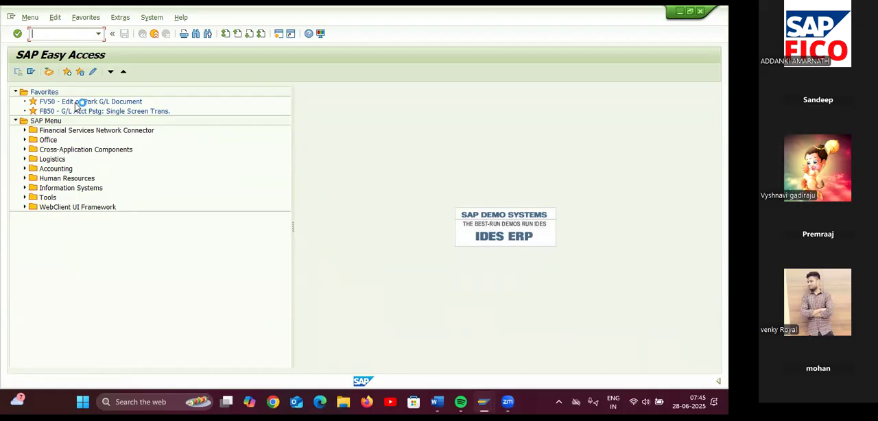
text(OBA7)
key(Return)
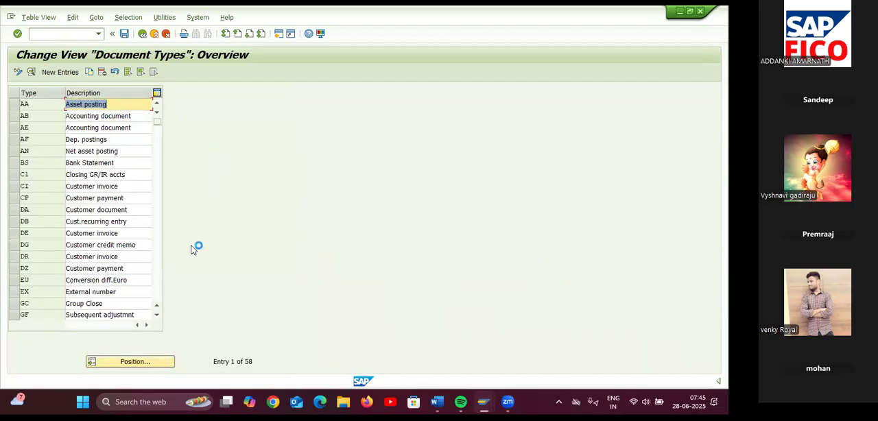
double_click(29, 121)
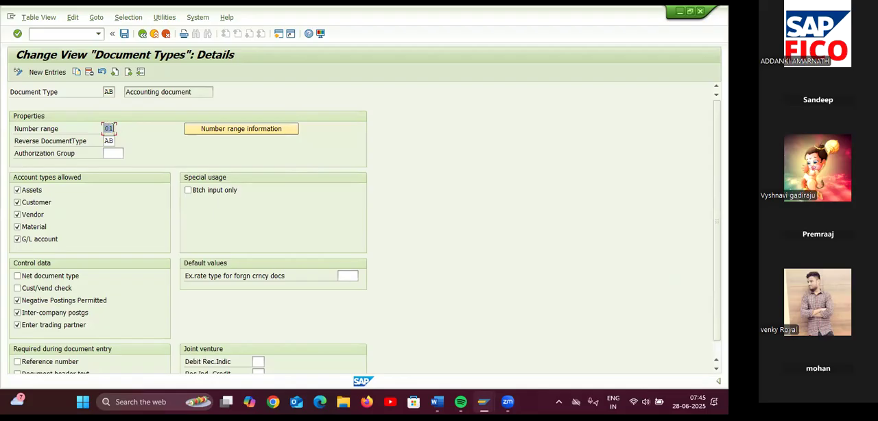
Go to transaction FS00 and list the accounts in the CURRENT LIABILITIES & PROV GRO group
click(81, 32)
text(/NFS00)
key(Return)
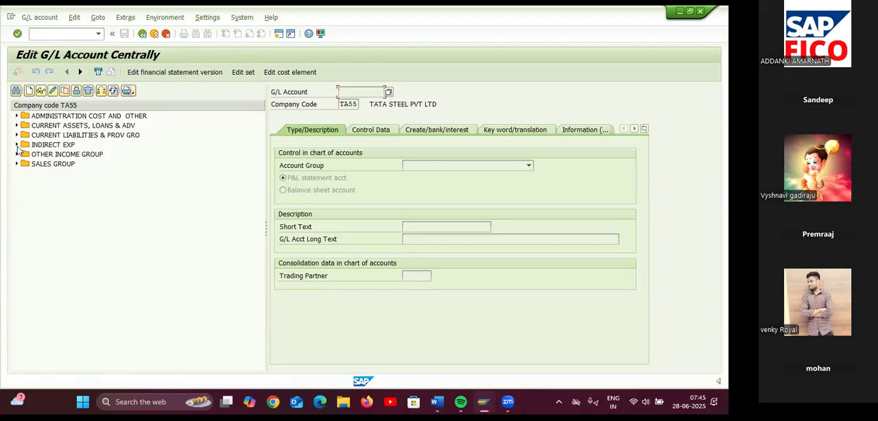
click(18, 151)
click(18, 135)
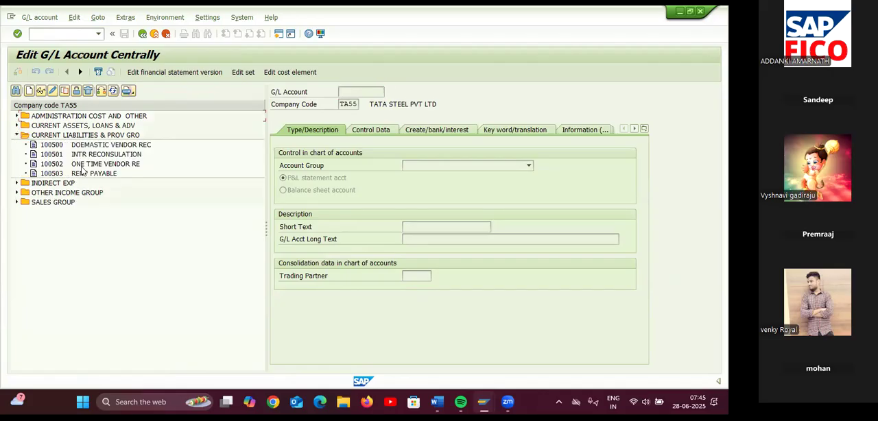
Start a new G/L account numbered 100504 in company code TA55
click(30, 91)
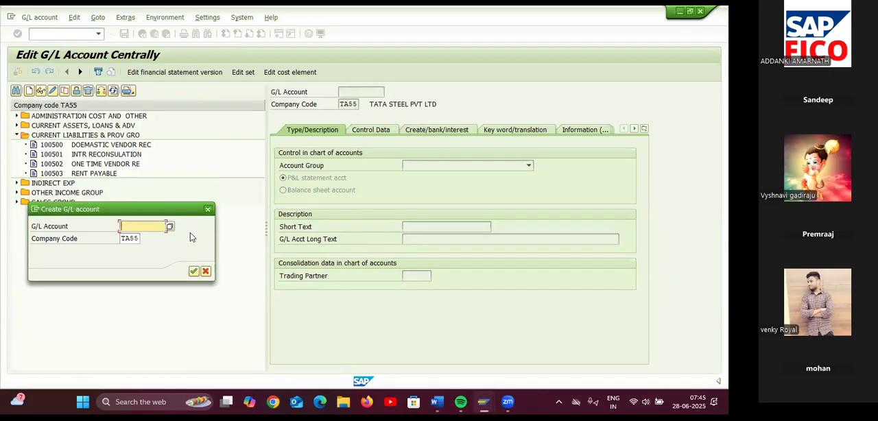
text(100504)
click(194, 270)
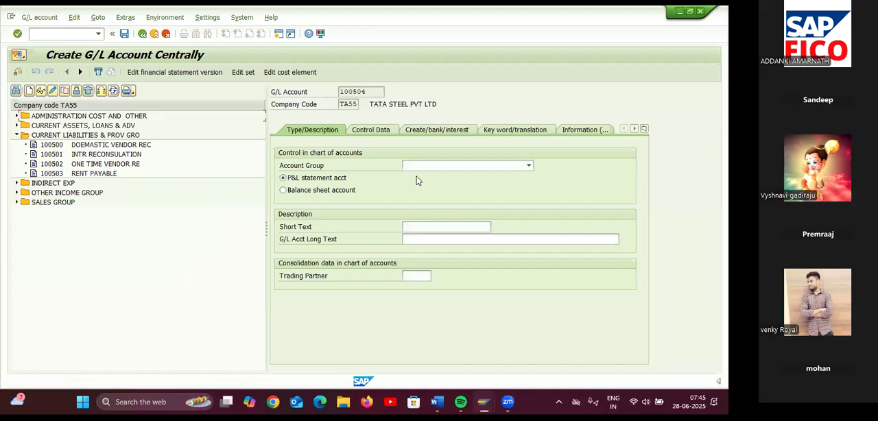
Assign the new account to the CURRENT LIABILITIES & PROV GRO account group as a balance sheet account
click(430, 164)
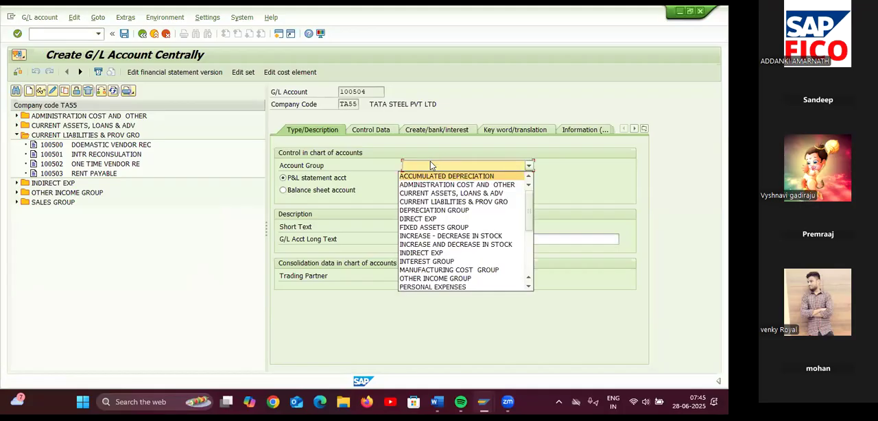
click(443, 203)
click(290, 191)
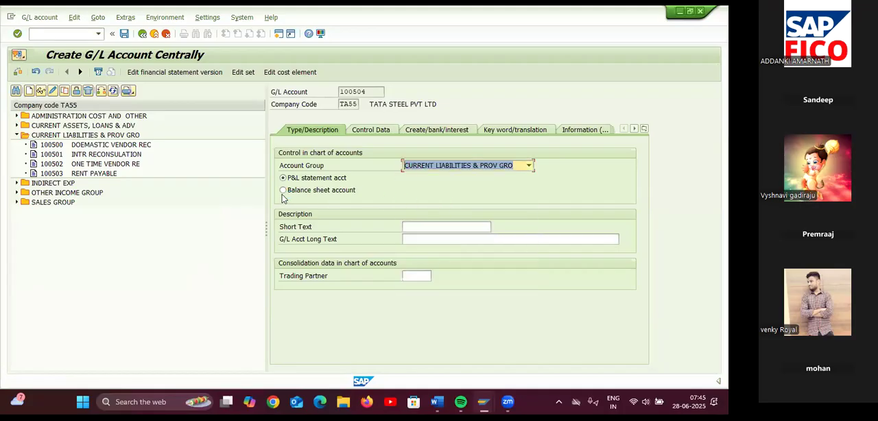
Describe the account with short text OUTSTANDING EXP and long text OUTSTANDING EXPENSES
click(444, 227)
text(O)
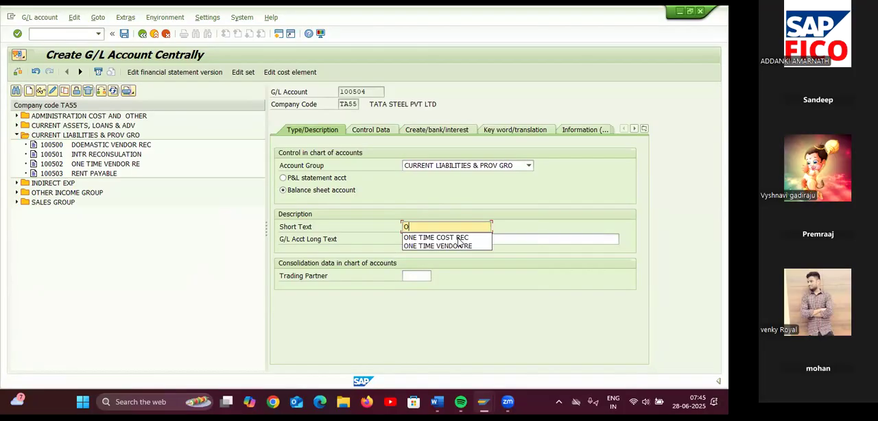
text(UTSTANDING EXP)
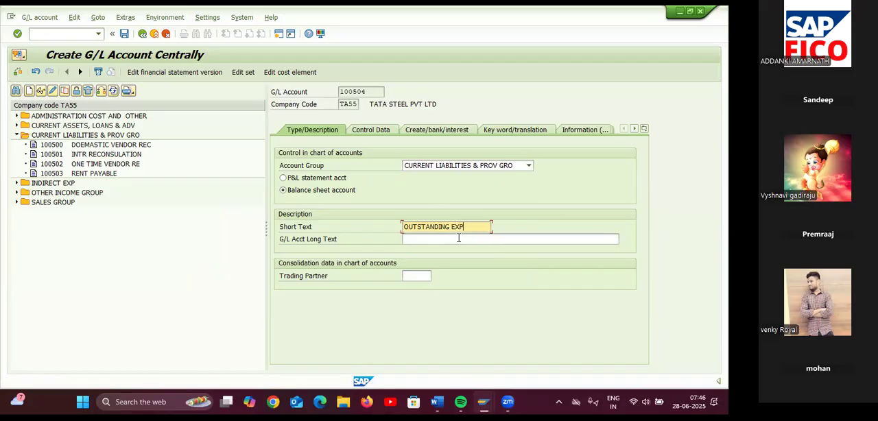
drag(470, 225, 391, 228)
key(ctrl+c)
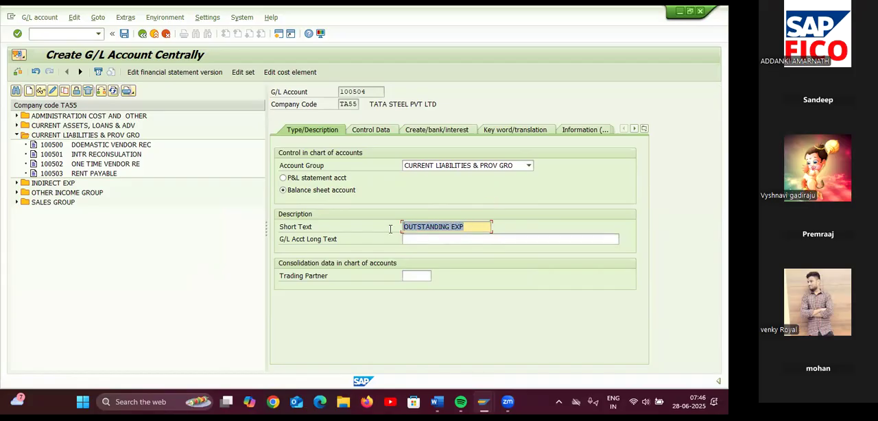
click(430, 240)
key(ctrl+v)
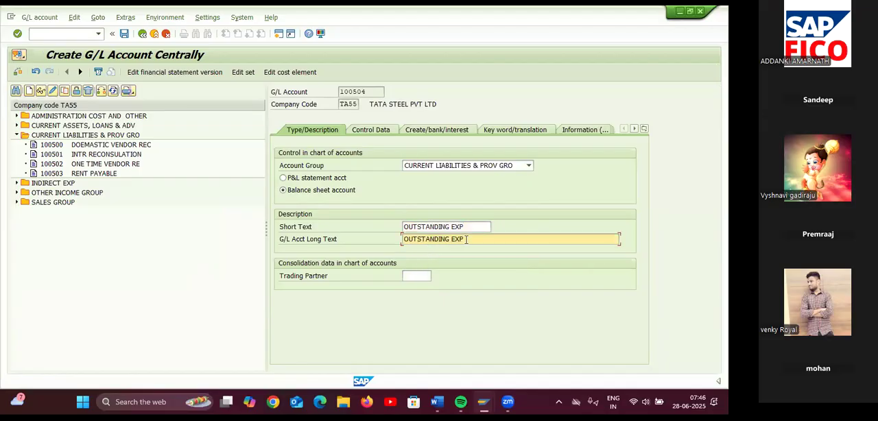
text(ENSES)
In the account's control data, enable line item display and open item management, and set the sort key to 001 (Posting date)
click(380, 135)
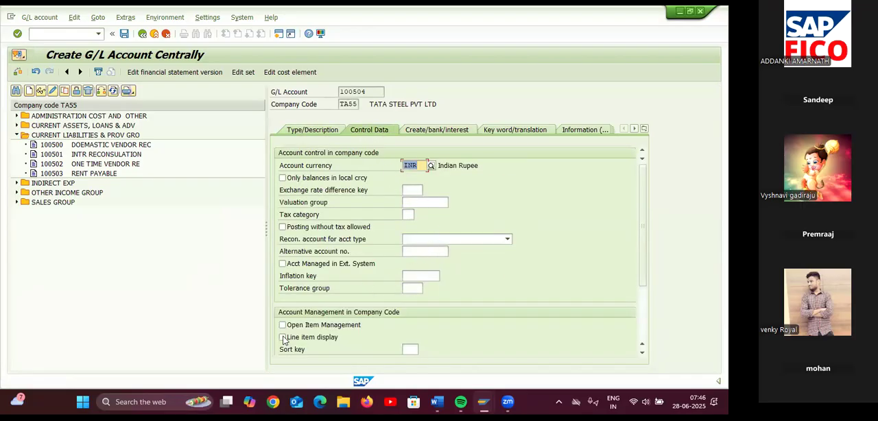
click(283, 337)
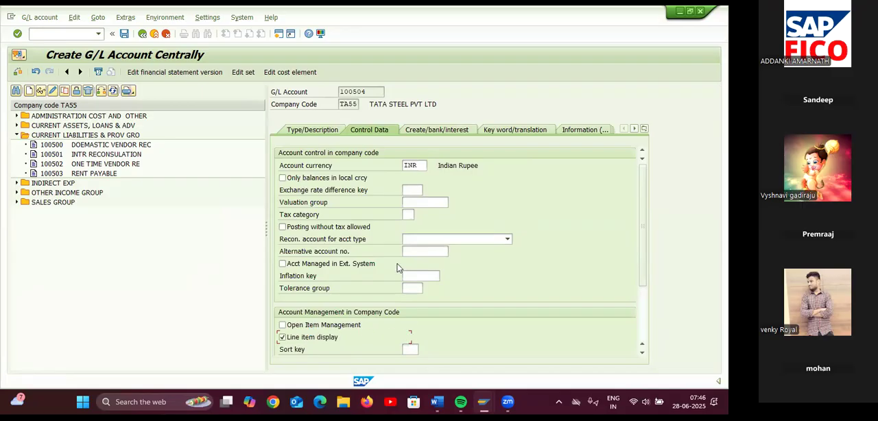
click(410, 349)
text(001)
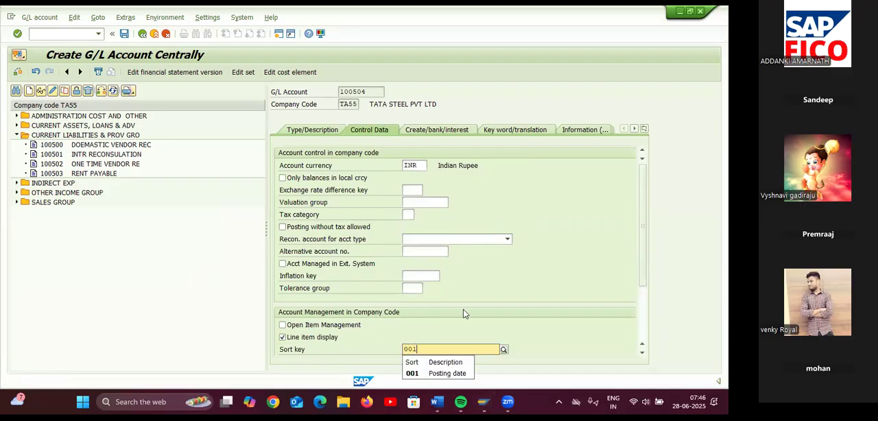
click(453, 373)
click(282, 325)
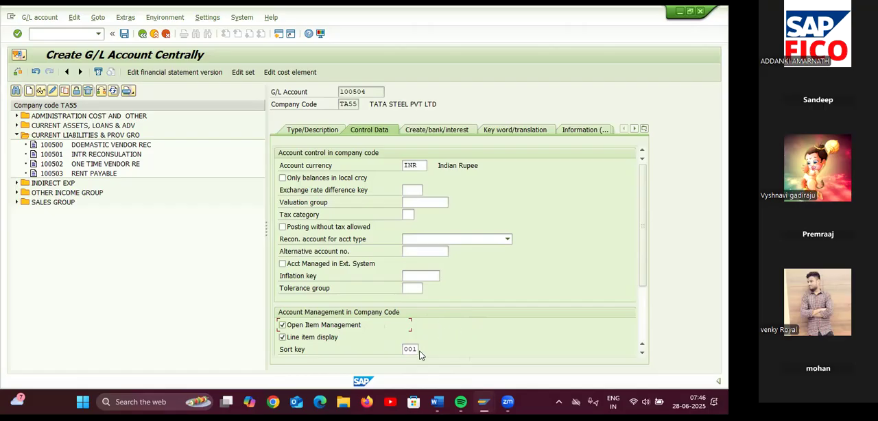
Set the account's field status group to G001 in its document creation settings and save the new G/L account
click(453, 129)
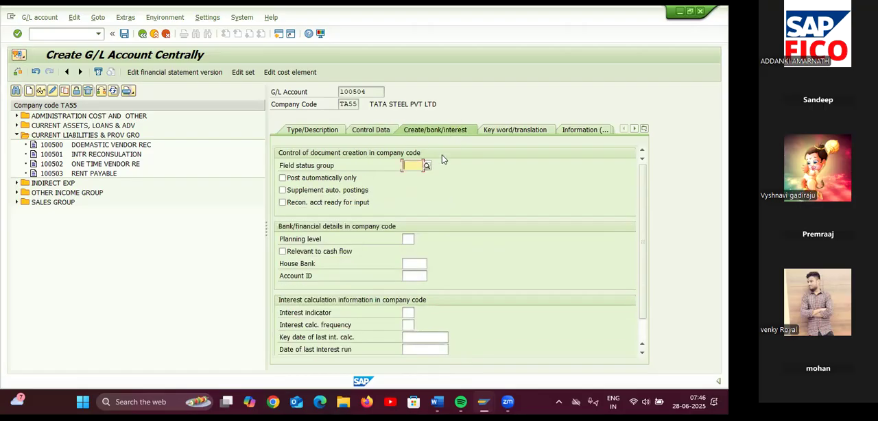
text(G001)
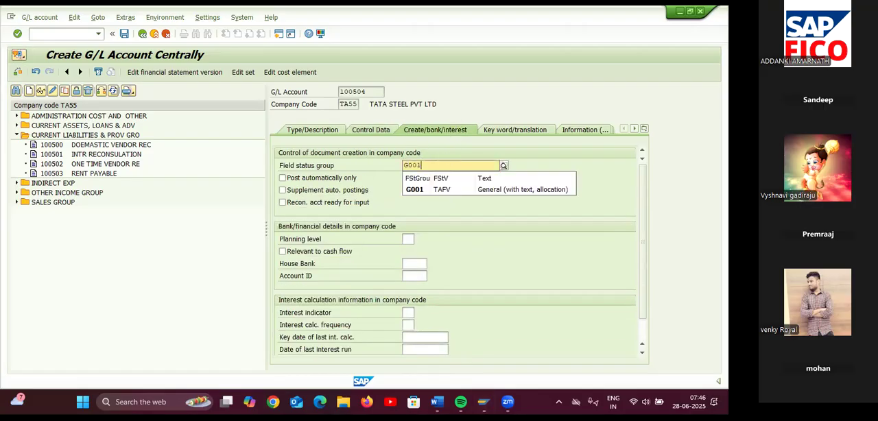
click(446, 189)
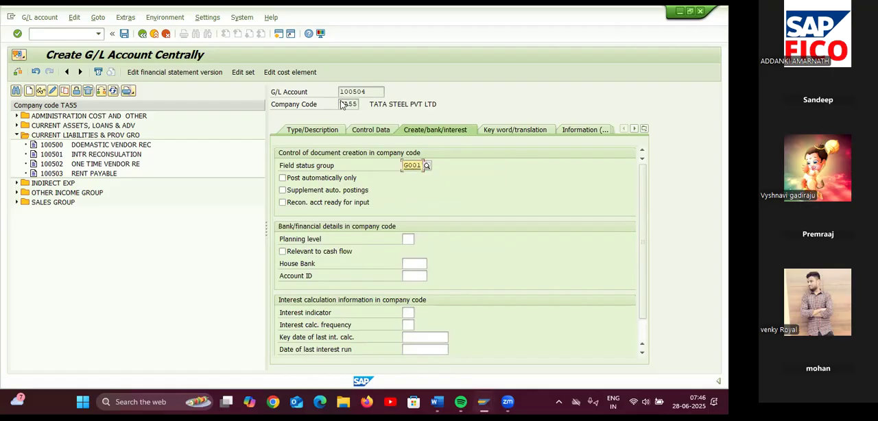
click(123, 35)
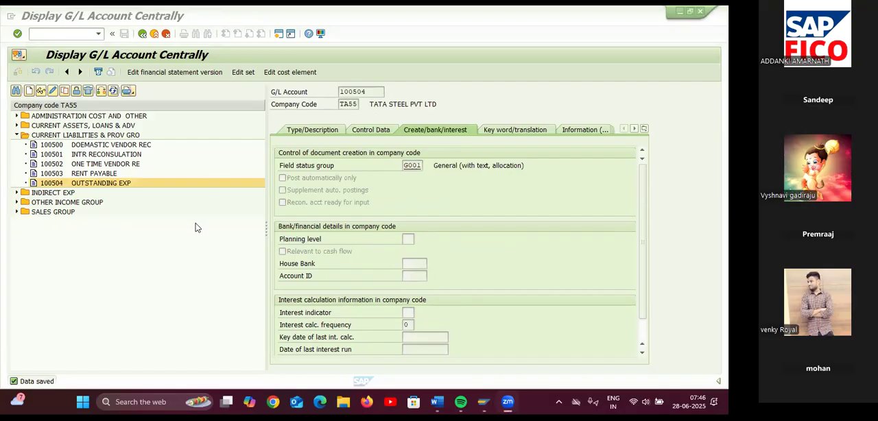
Consult the configuration steps in the NOT FOR STUDENTS Word notes, and open the SAP Reference IMG through transaction SPRO in SAP
mouse_move(437, 400)
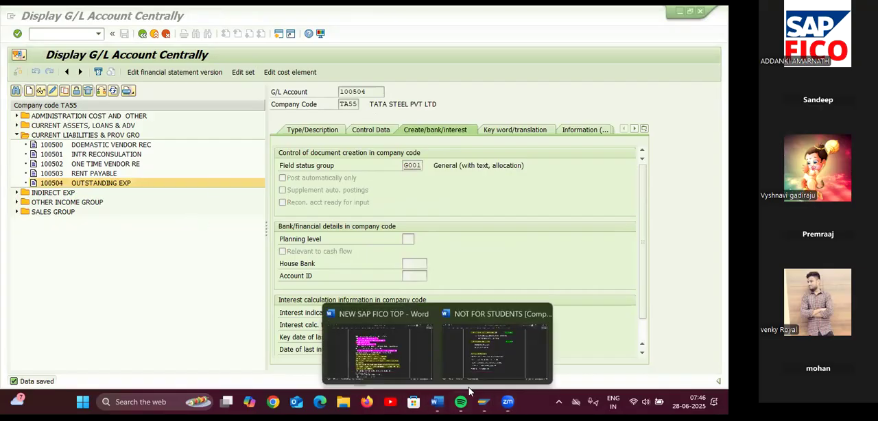
click(495, 343)
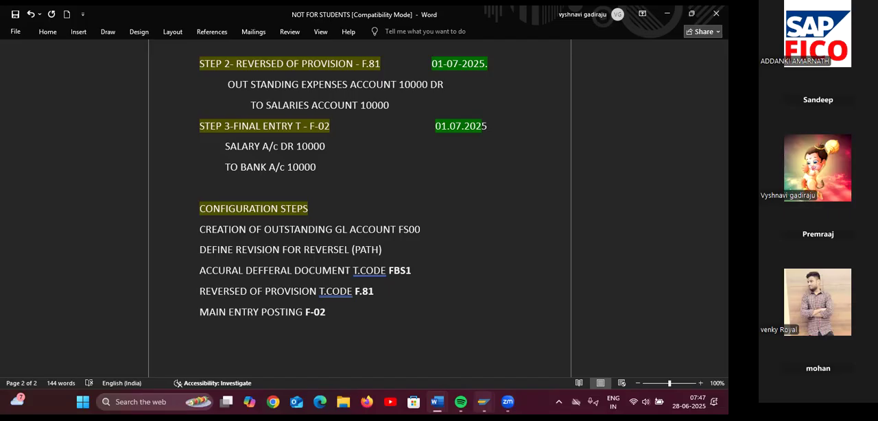
mouse_move(483, 403)
click(516, 356)
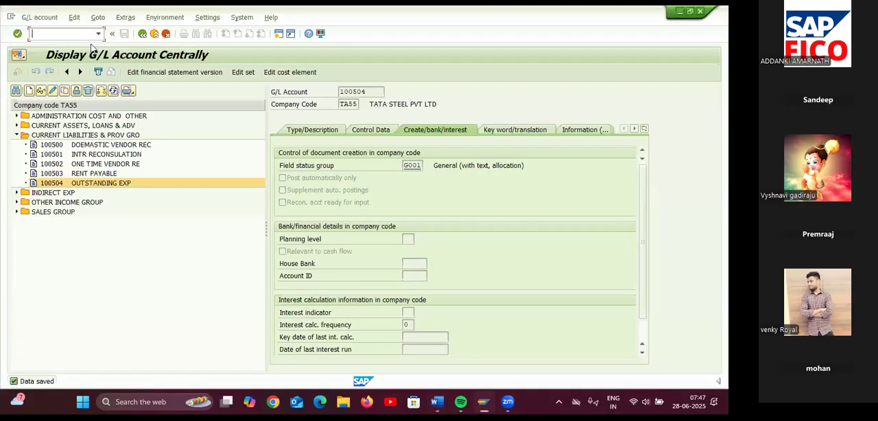
text(/NSPRO)
key(Return)
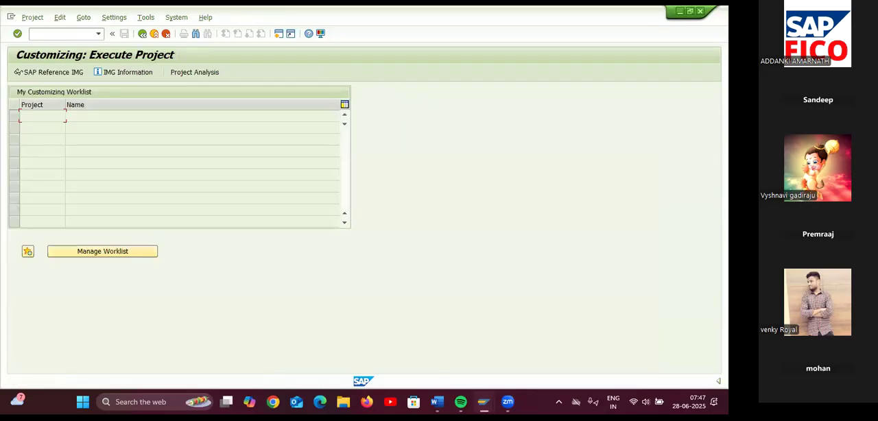
click(61, 72)
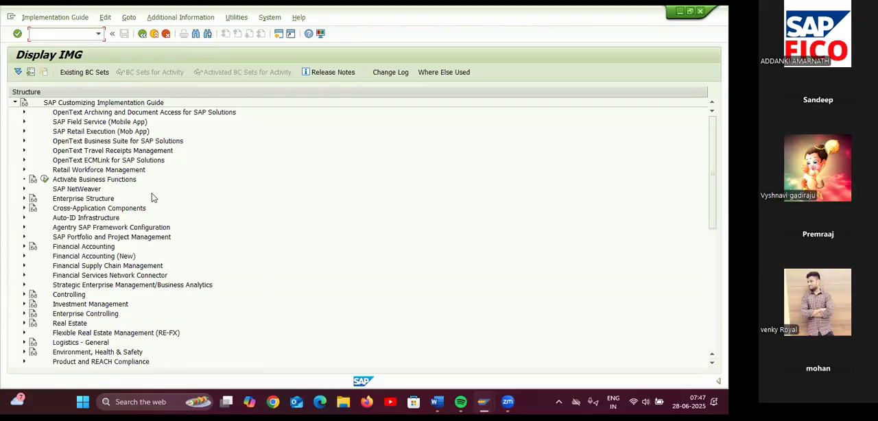
Expand Financial Accounting (New), General Ledger Accounting (New), Business Transactions and Adjustment Posting/Reversal to reach Define Reasons for Reversal
click(27, 257)
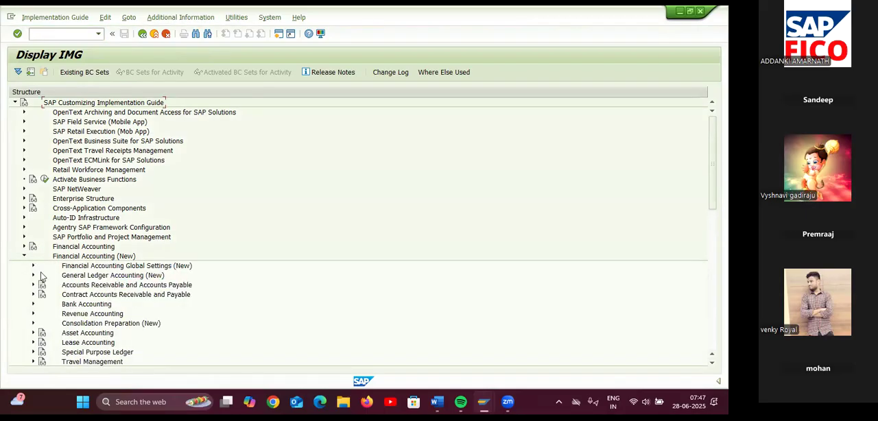
click(33, 275)
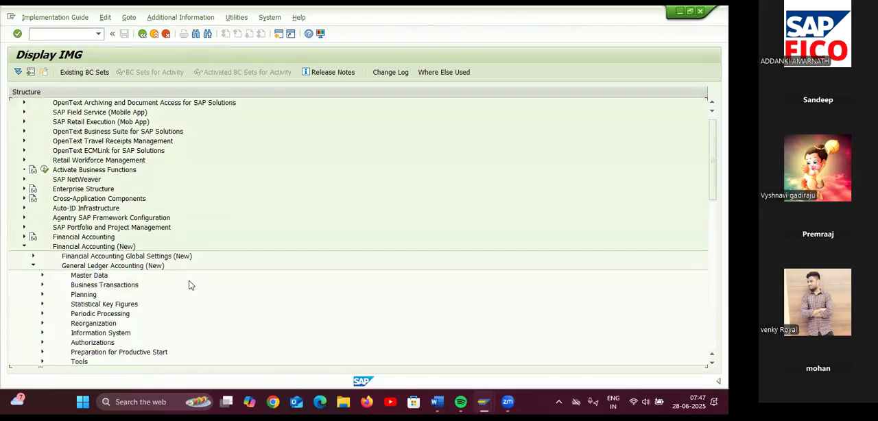
scroll(190, 284, down, 2)
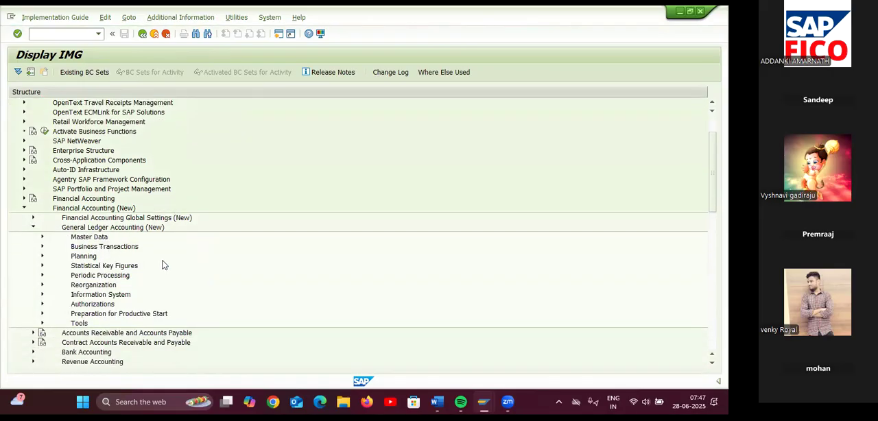
click(42, 247)
scroll(234, 273, down, 1)
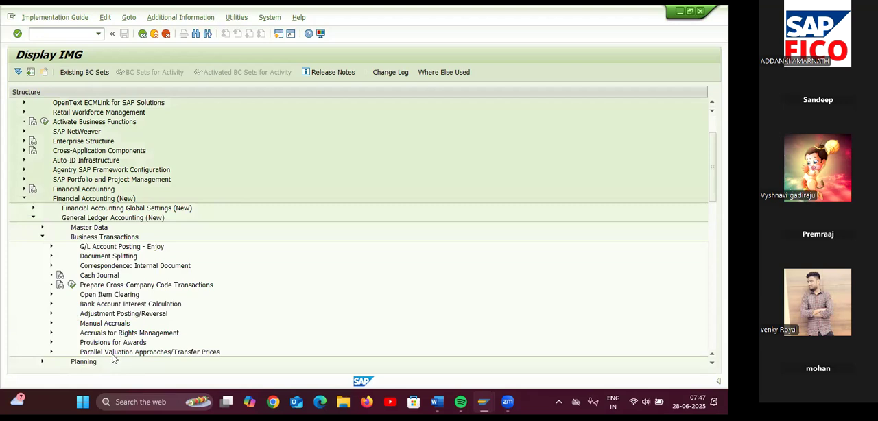
click(51, 313)
scroll(226, 312, down, 2)
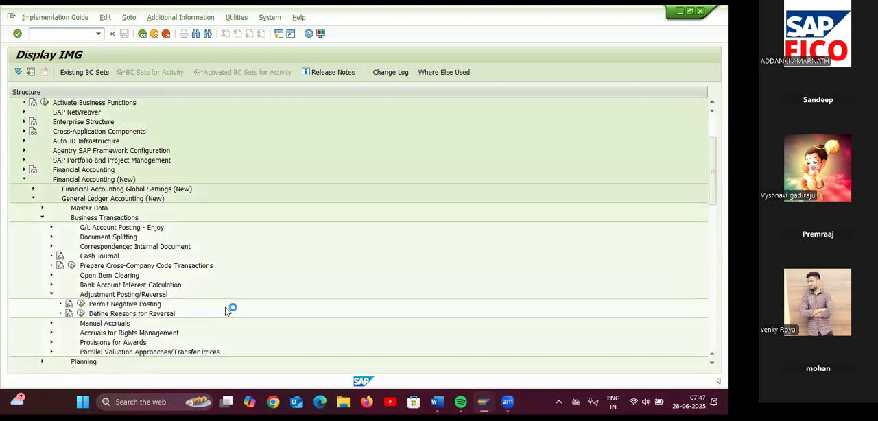
scroll(226, 312, down, 2)
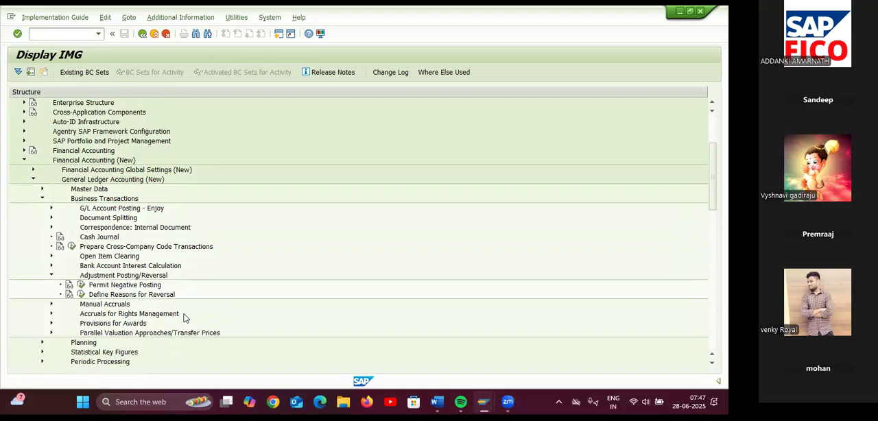
click(81, 294)
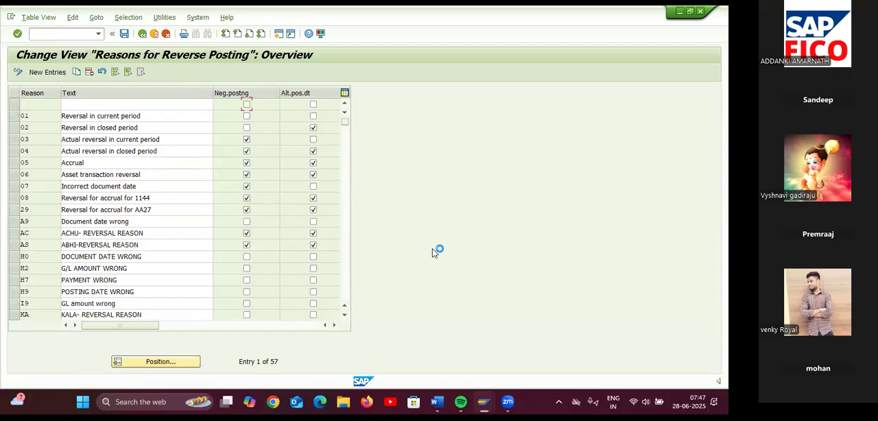
click(50, 72)
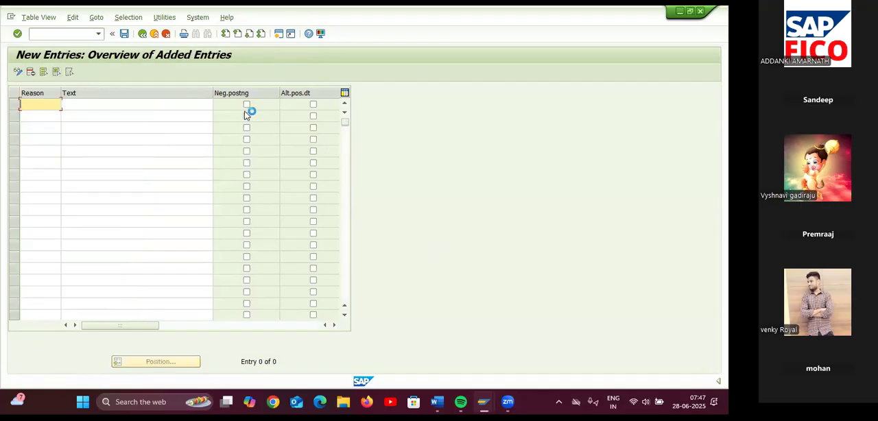
click(143, 35)
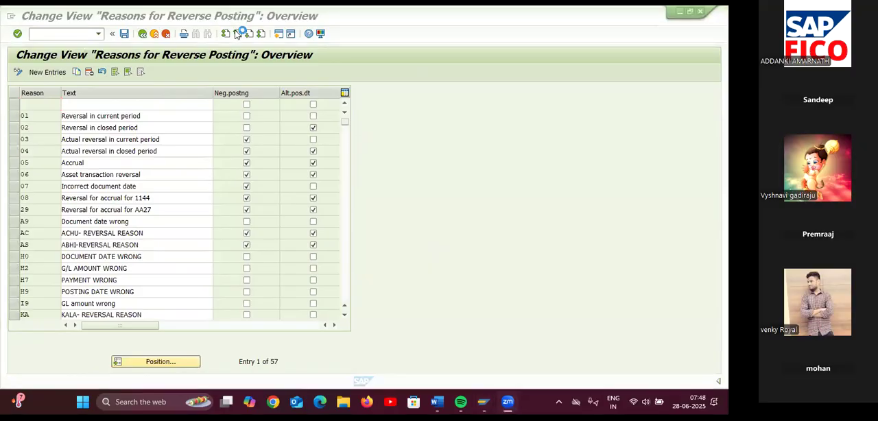
click(141, 33)
Show the IMG activity keys in an additional information column beside the structure and widen that column slightly
click(180, 17)
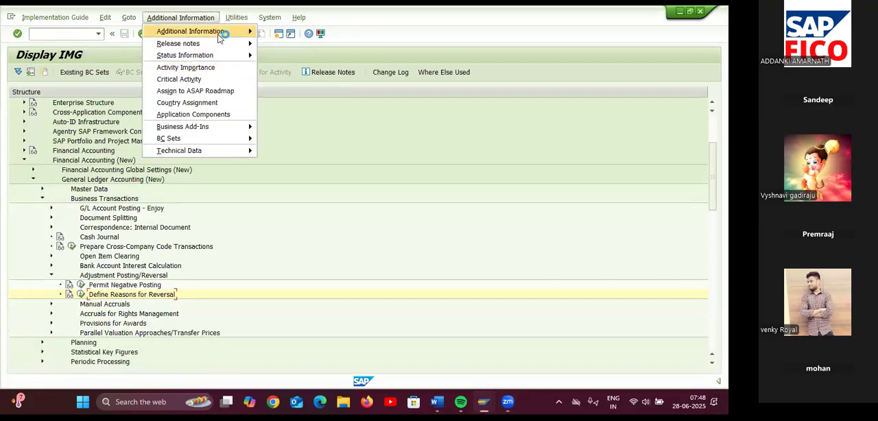
mouse_move(219, 38)
mouse_move(287, 43)
click(375, 57)
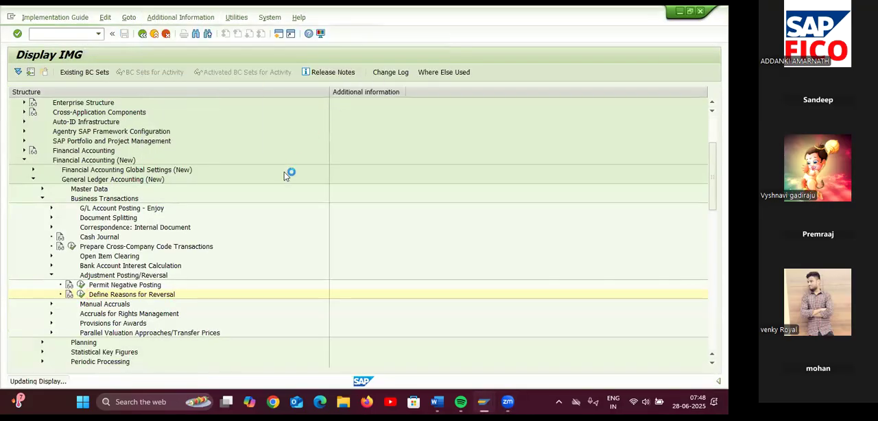
drag(402, 89, 429, 89)
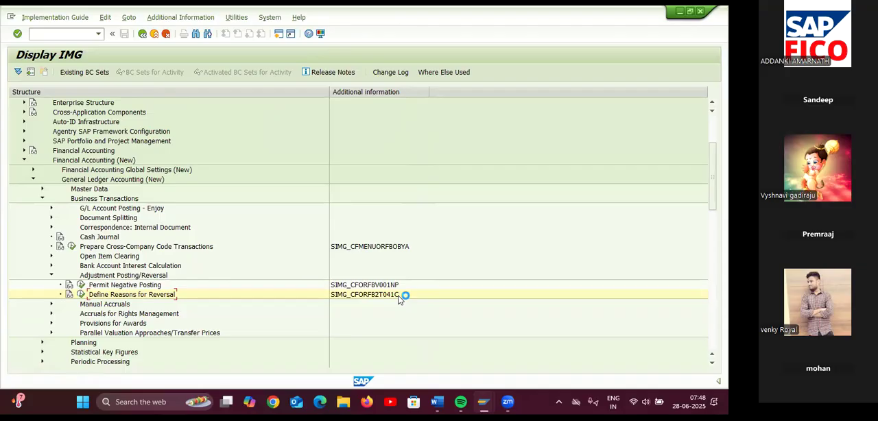
Open the Define Reasons for Reversal activity and start new entries in the reasons for reverse posting table
click(80, 295)
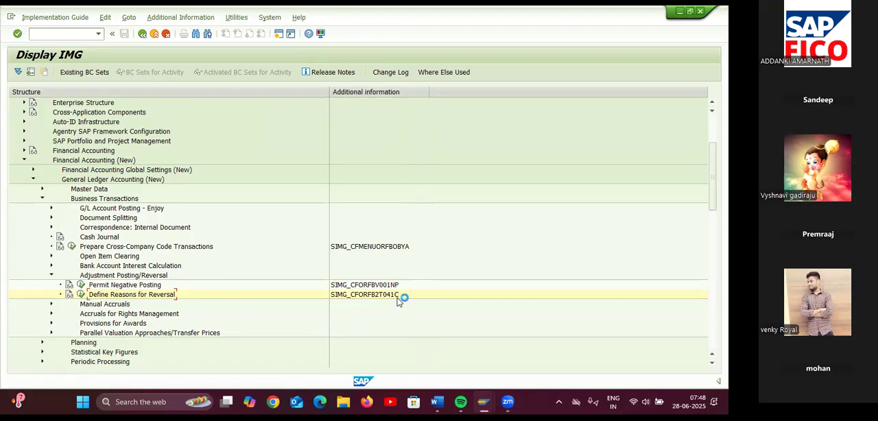
click(80, 295)
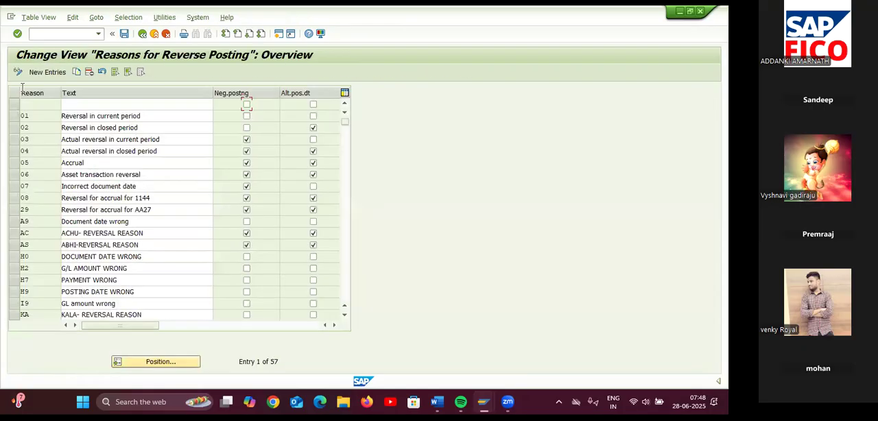
click(48, 72)
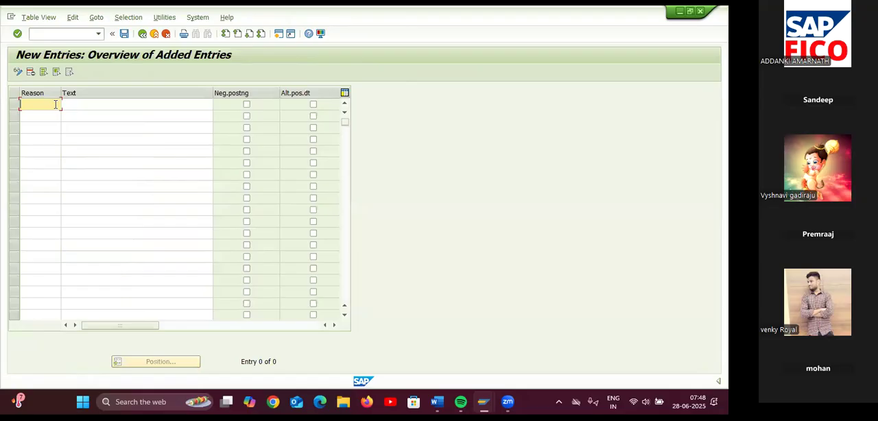
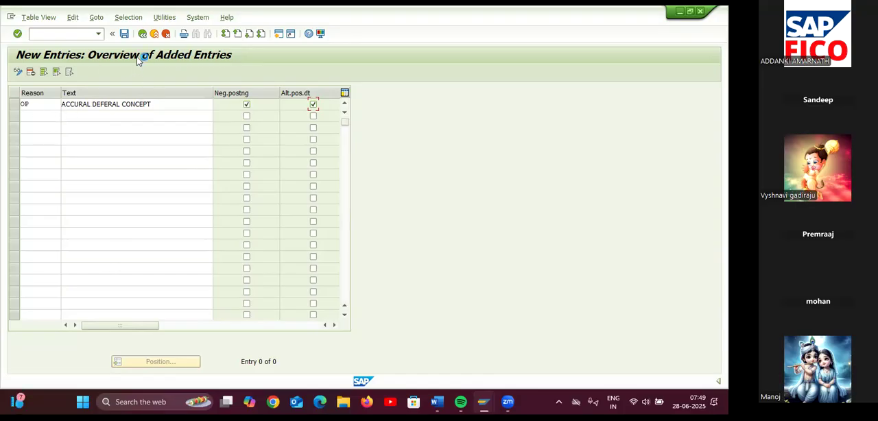
Save the OP reversal reason entry and assign it to customizing request DPKK900433
click(125, 35)
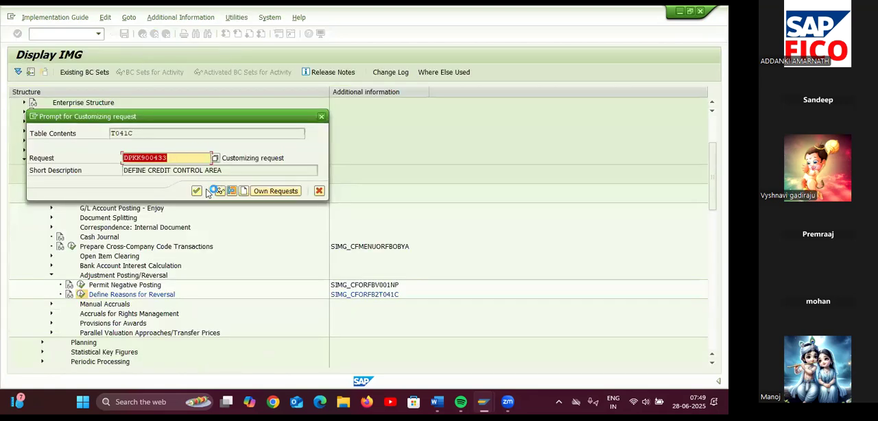
click(196, 191)
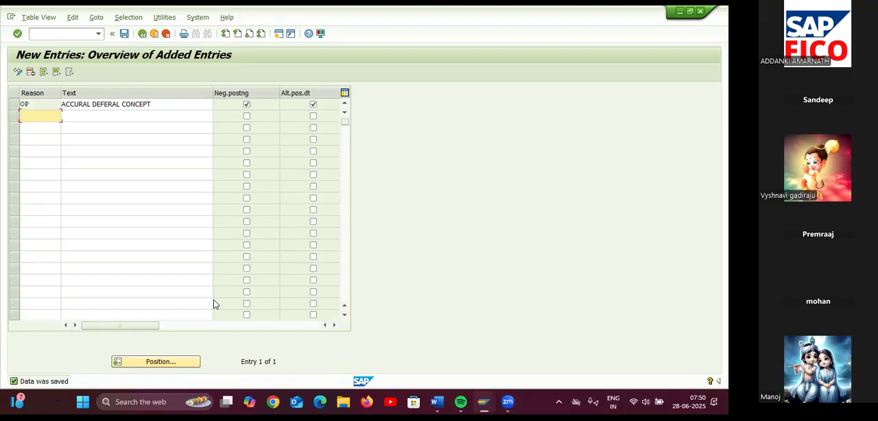
Switch to the NOT FOR STUDENTS Word notes and review the configuration steps and the salary provision, reversal and final entries
mouse_move(436, 401)
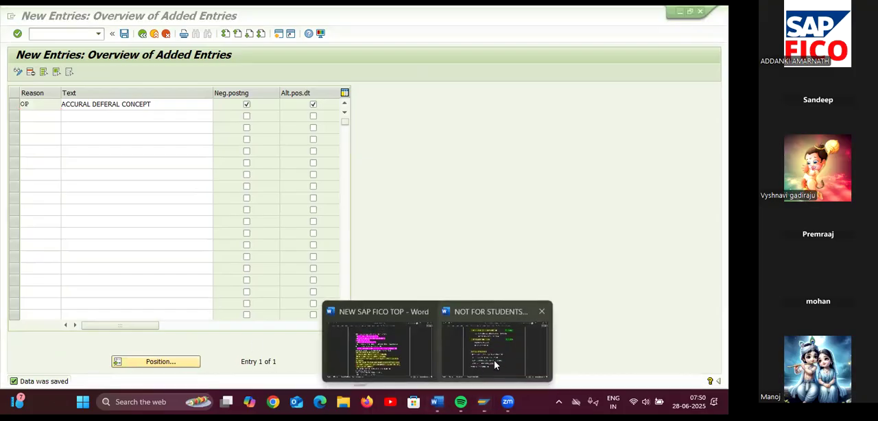
click(494, 360)
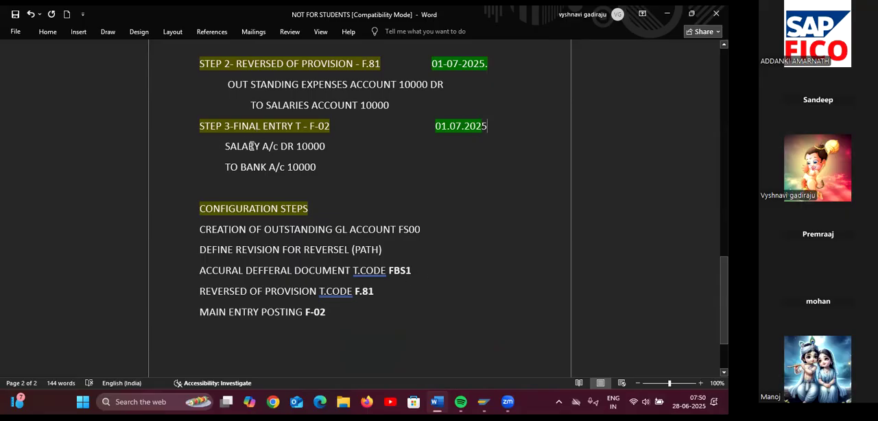
scroll(295, 118, up, 1)
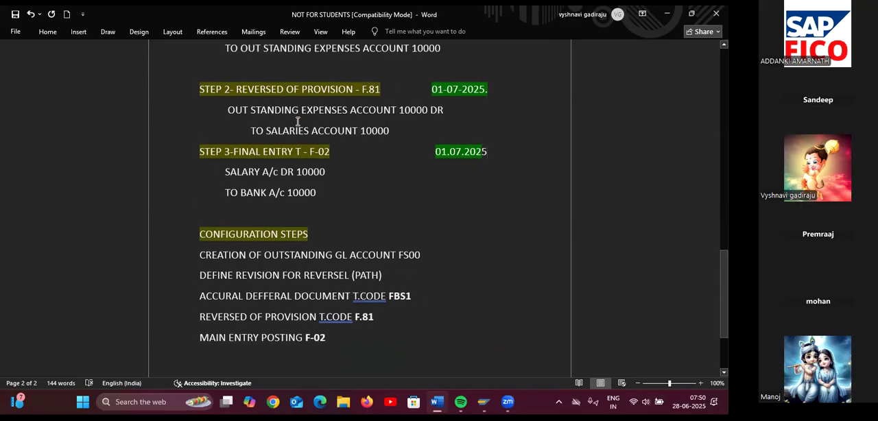
scroll(297, 122, up, 2)
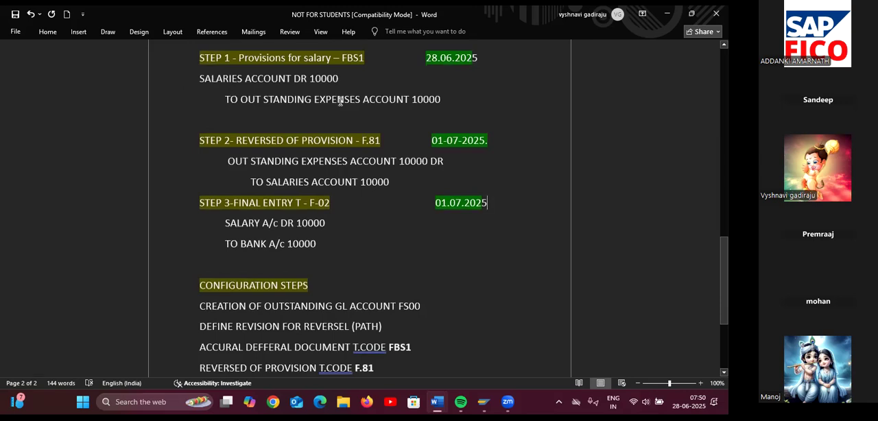
scroll(340, 101, up, 2)
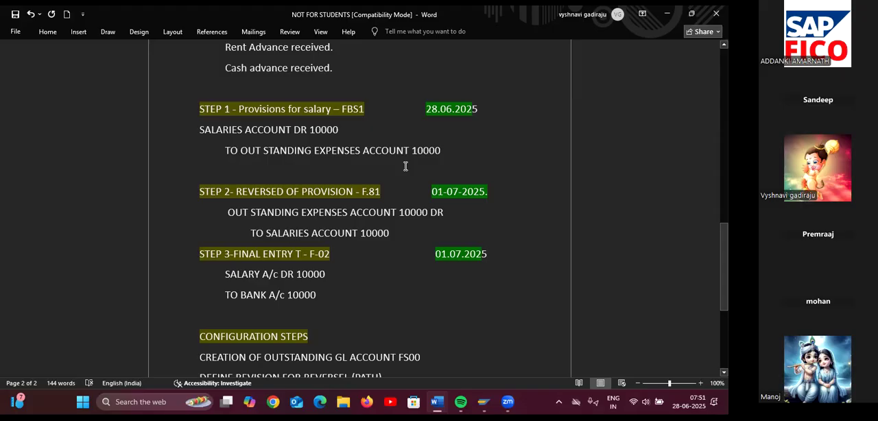
Return to SAP and open the accrual/deferral document entry with transaction /NFBS1
key(alt+Tab)
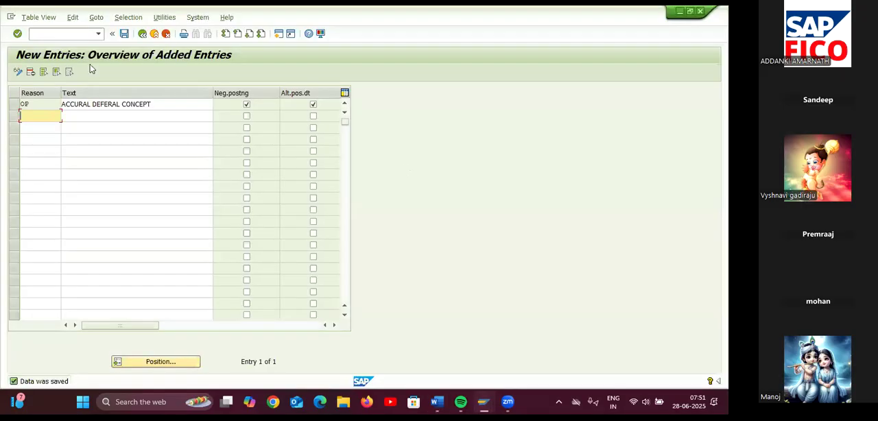
click(63, 40)
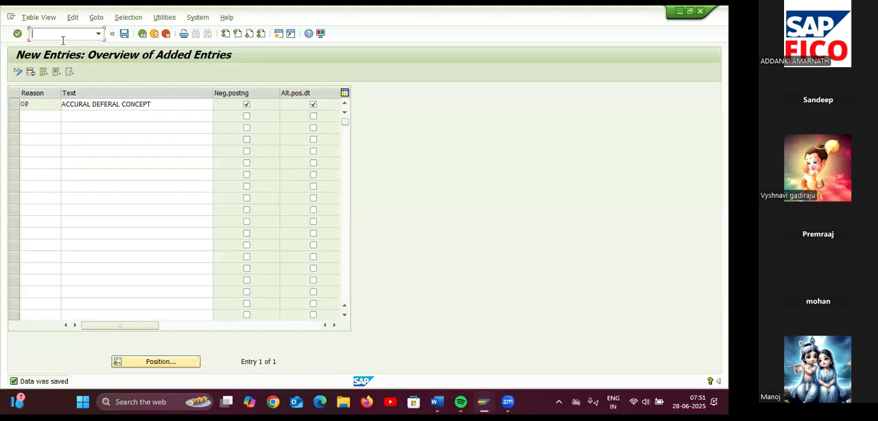
text(/NFBS1)
key(Return)
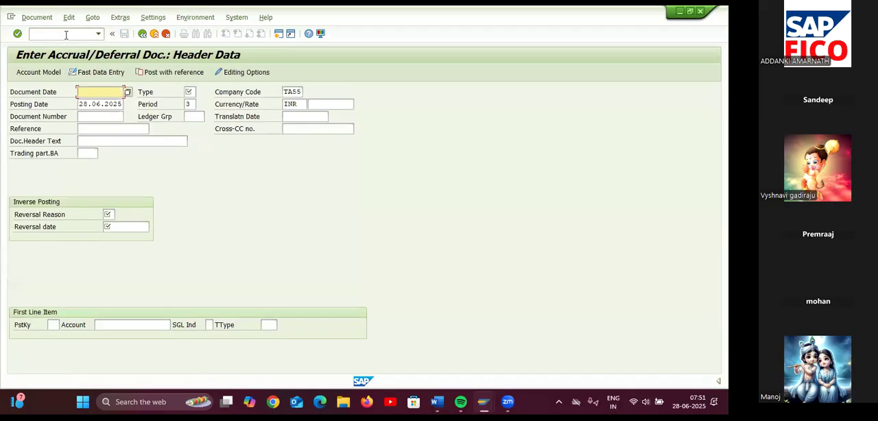
Set the accrual document's document date to 28.06.2025 and its document type to SA
click(128, 92)
click(128, 92)
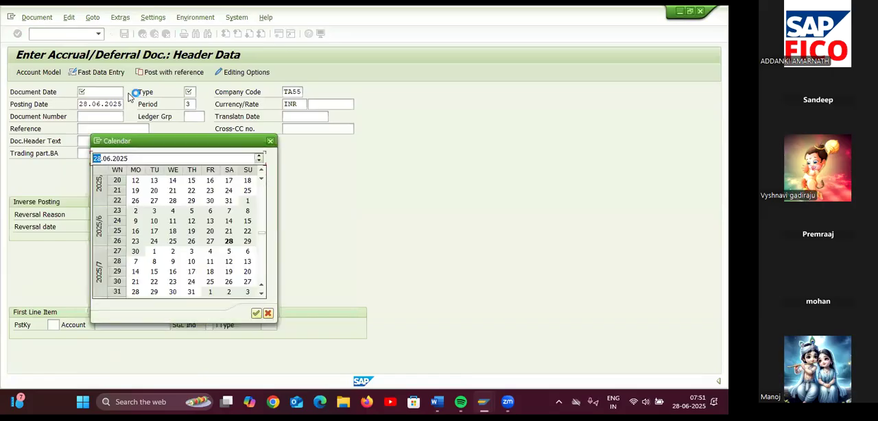
double_click(228, 243)
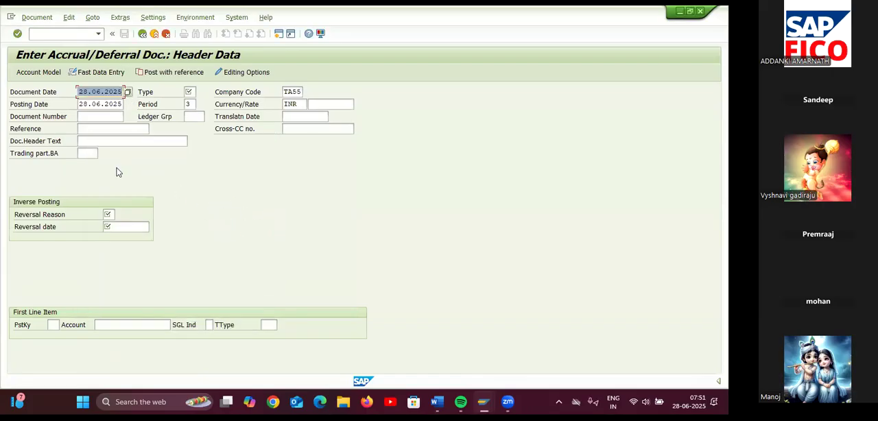
click(197, 91)
text(SA)
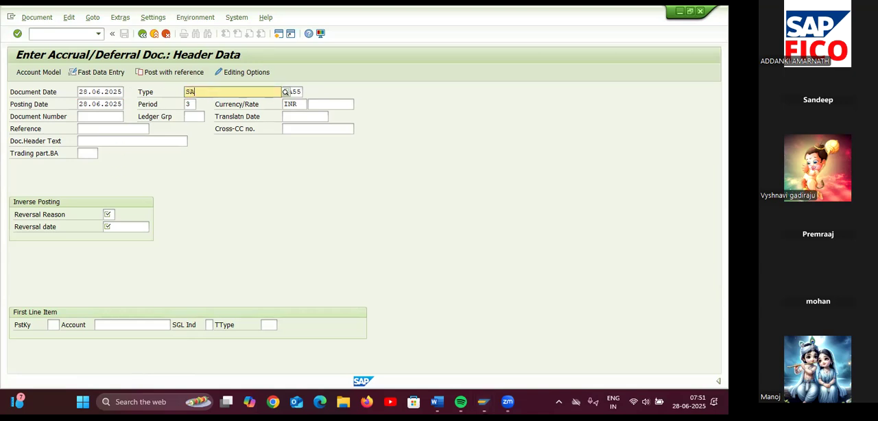
click(211, 116)
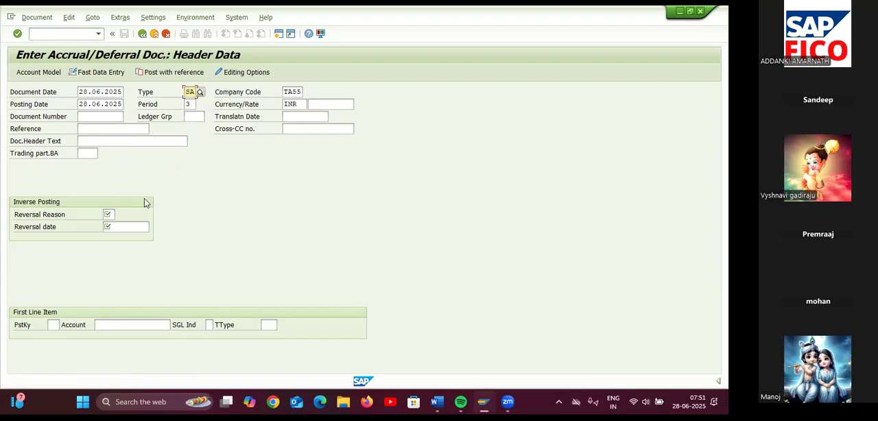
Fill in the inverse posting data with reversal reason OP and reversal date 01.07.2025
click(114, 214)
click(119, 215)
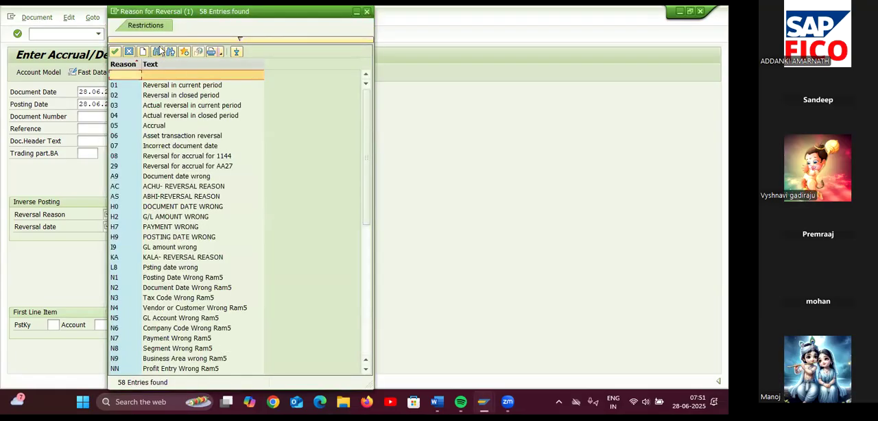
drag(369, 14, 317, 99)
click(315, 97)
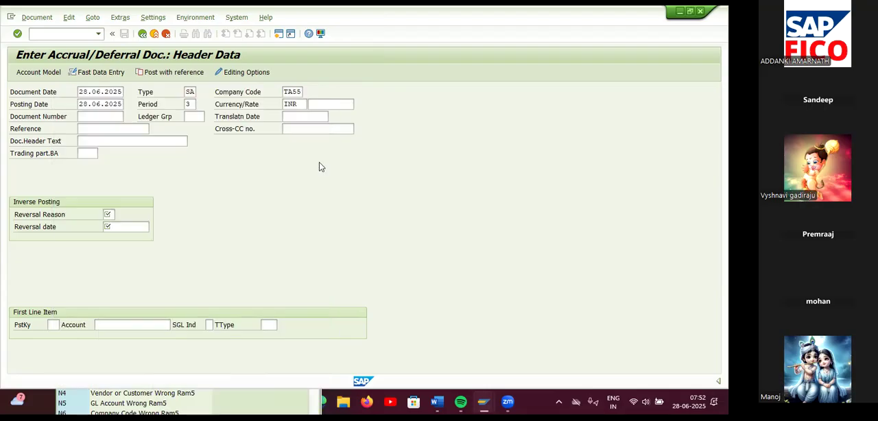
click(118, 215)
click(134, 240)
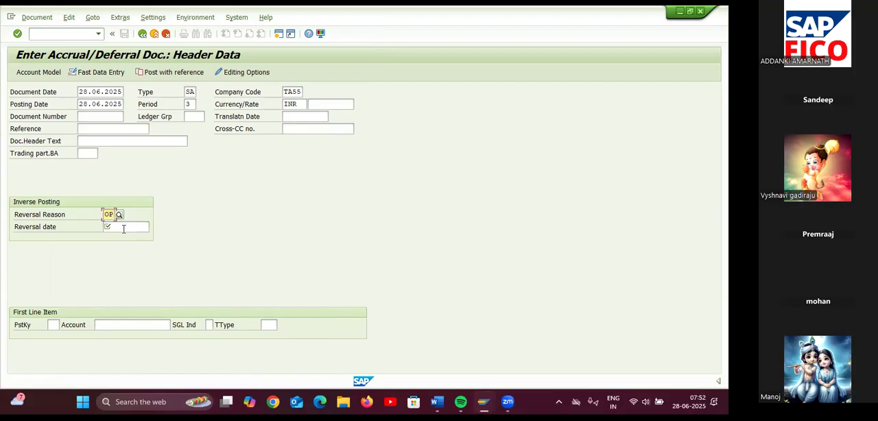
click(123, 228)
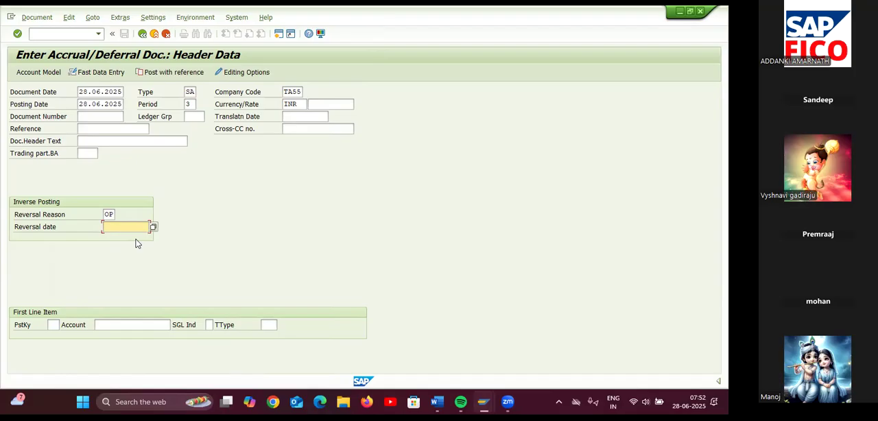
text(01.07.2025)
Enter the first line item with posting key 40 and G/L account 400301 (SALARY AC), and proceed to its item details
click(54, 325)
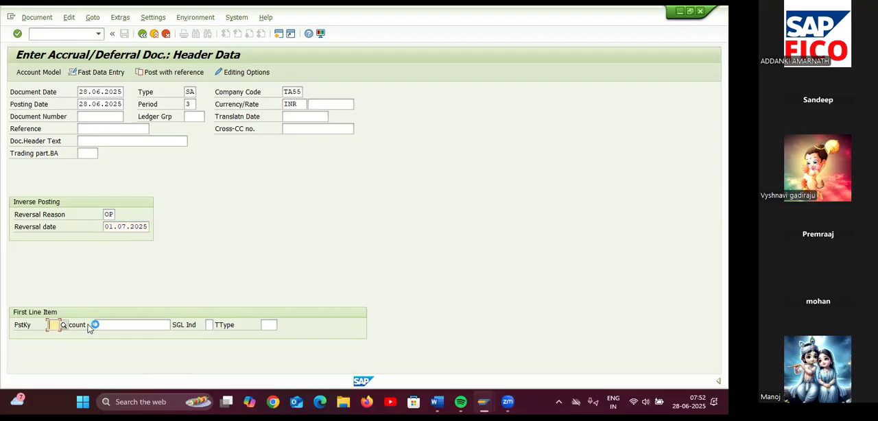
text(40)
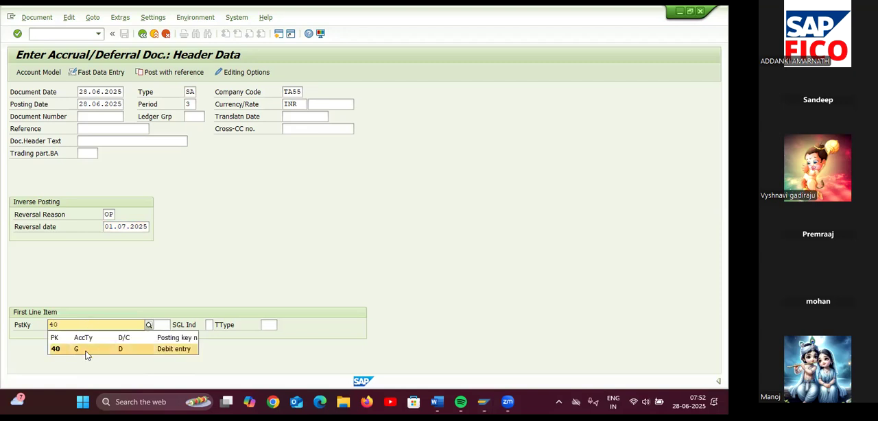
click(90, 351)
click(100, 322)
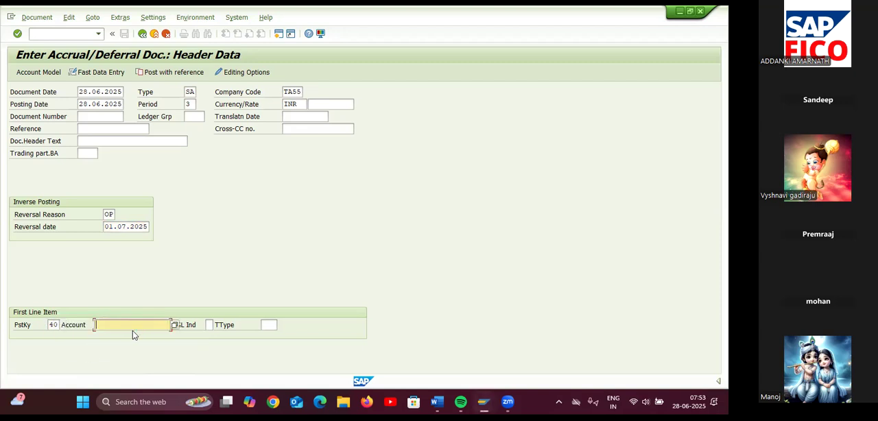
click(175, 325)
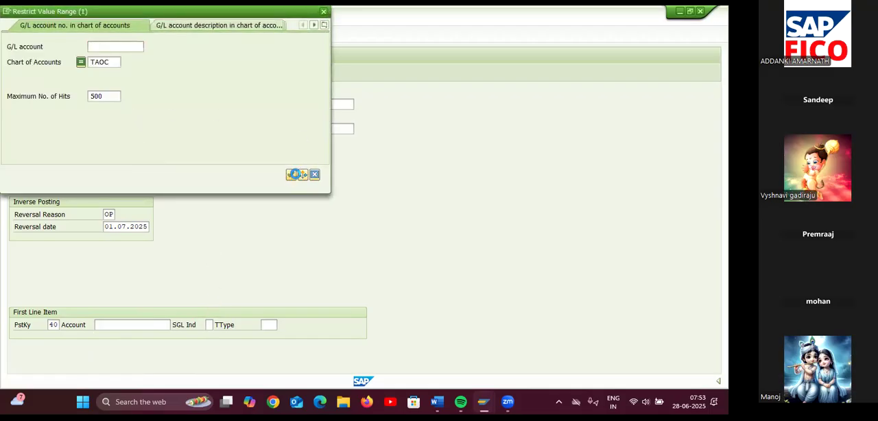
click(295, 174)
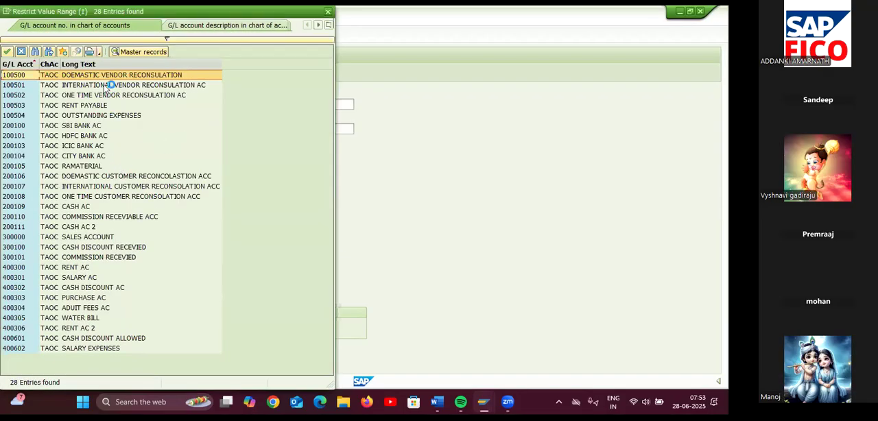
double_click(77, 277)
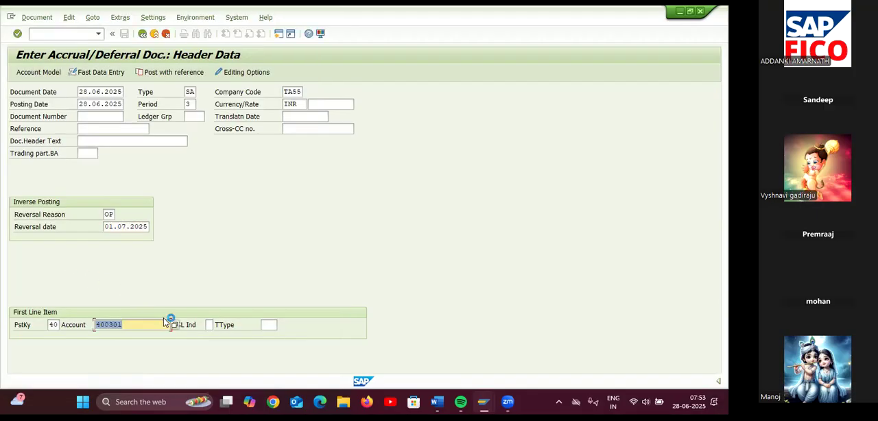
click(160, 330)
key(Return)
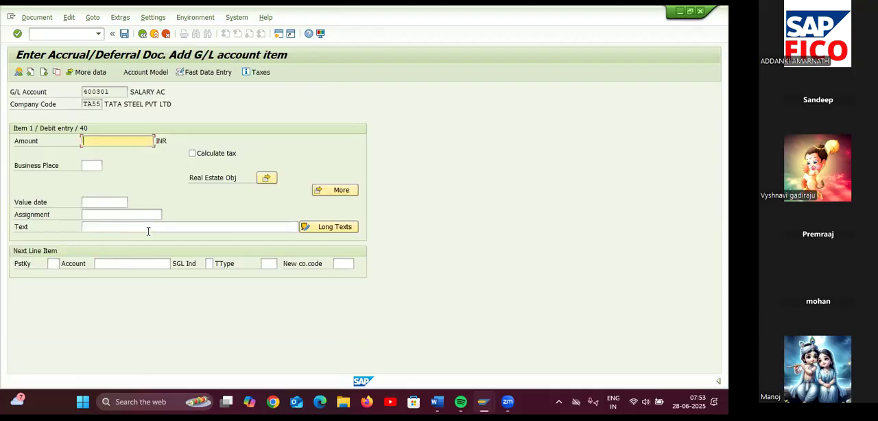
Give the salary debit item an amount of 20000 INR and the text SALARY FOR PROVISION
text(20000)
click(147, 230)
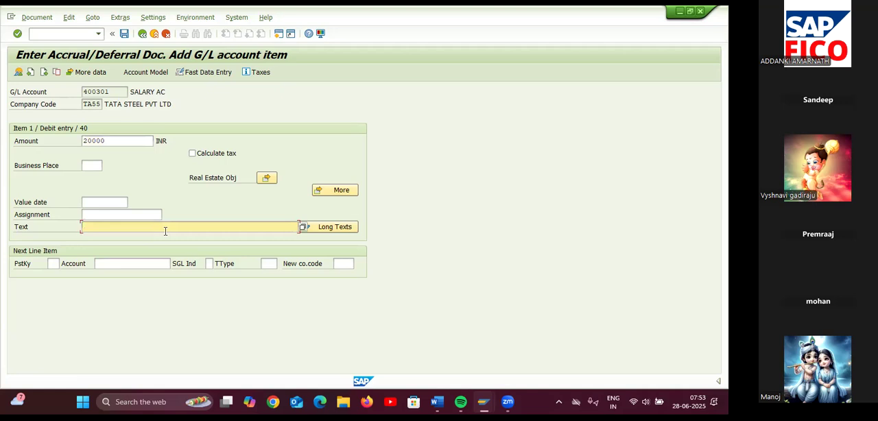
text(SALA)
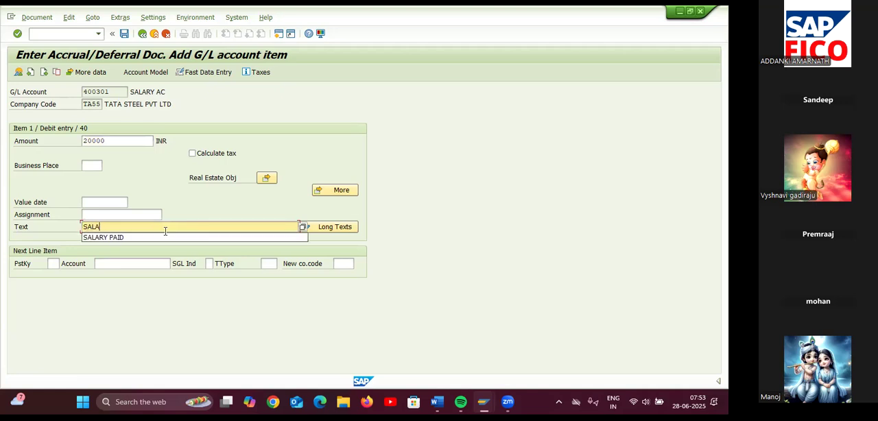
text(RY FO)
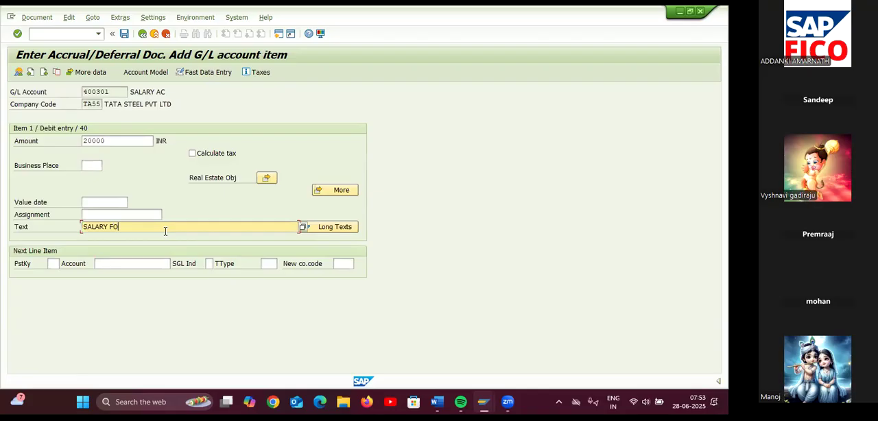
text(R POVISI)
key(BackSpace)
key(BackSpace)
key(BackSpace)
key(BackSpace)
text(ROVISION)
key(Return)
Enter the next line item with posting key 50 and G/L account 100504 (OUTSTANDING EXPENSES), and proceed to its item details
text(50)
click(123, 287)
click(137, 263)
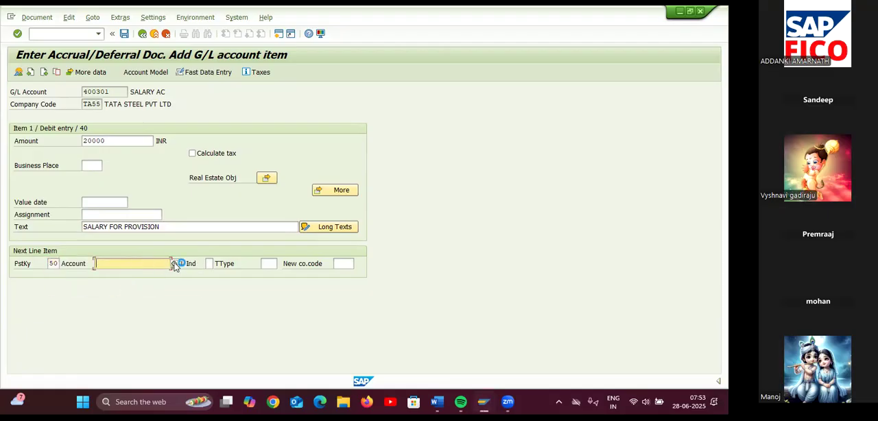
click(175, 263)
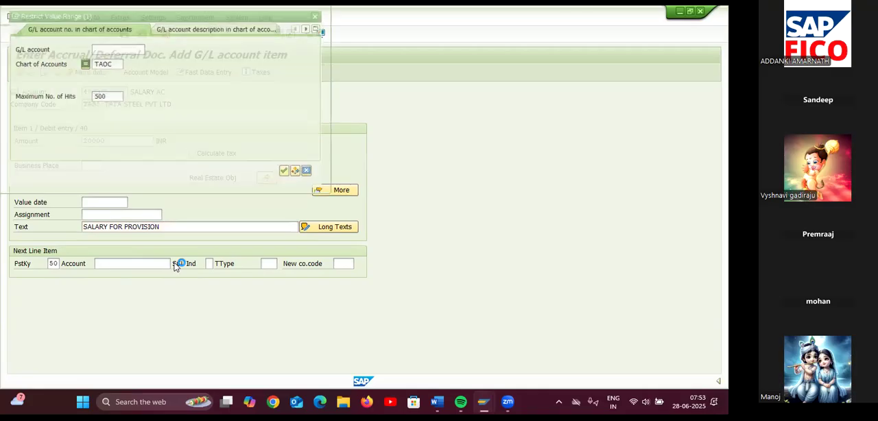
click(115, 62)
key(Return)
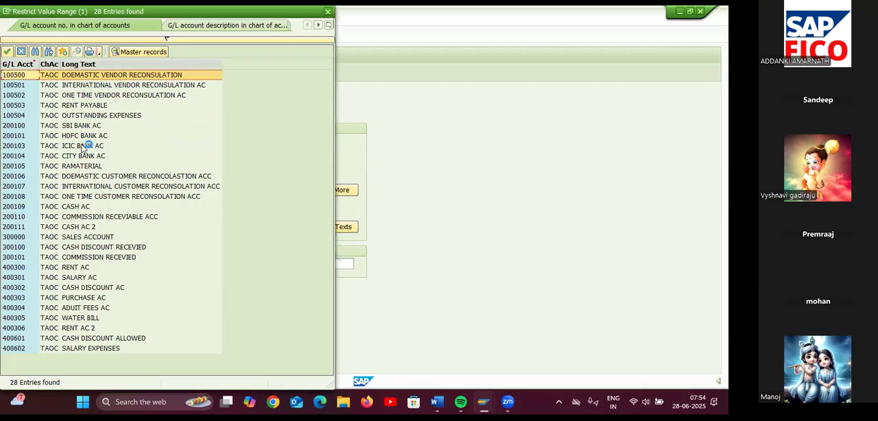
double_click(101, 115)
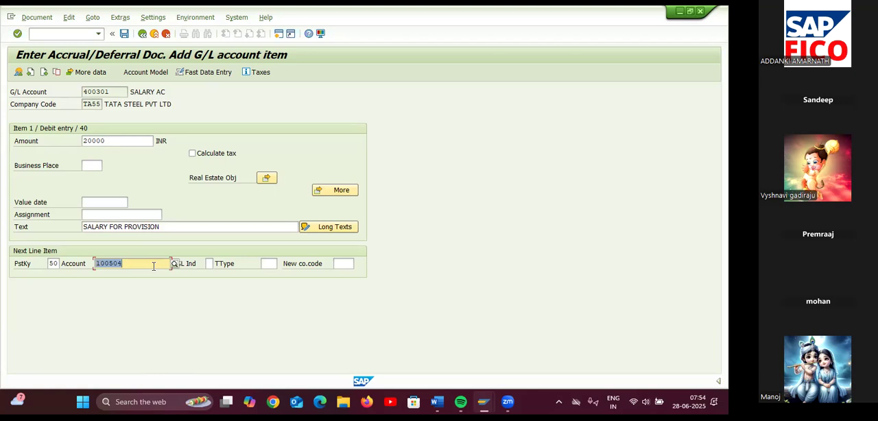
key(Return)
Fill the outstanding expenses credit item with amount * and text + to copy the values from the debit item
text(*)
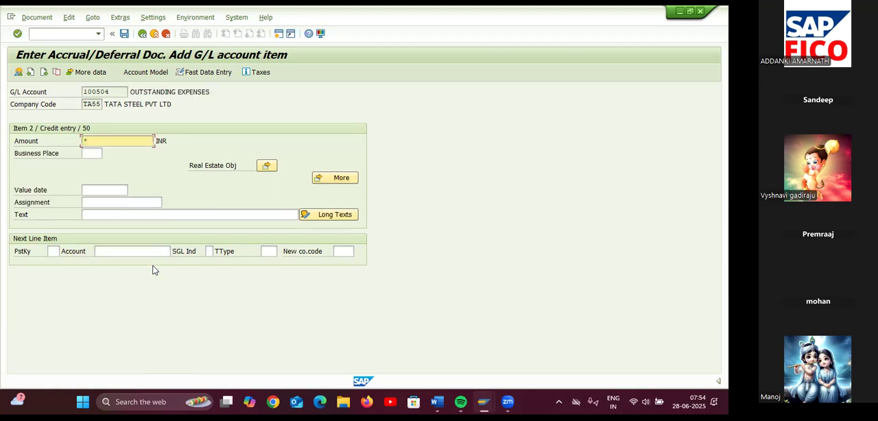
click(149, 214)
text(+)
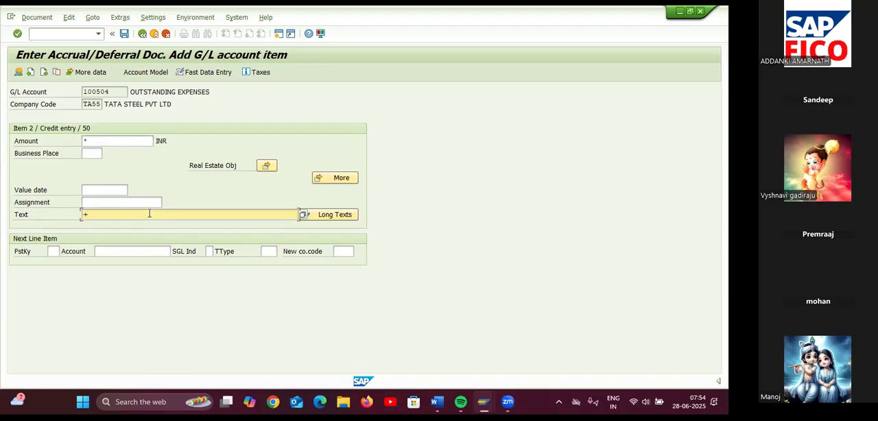
key(Return)
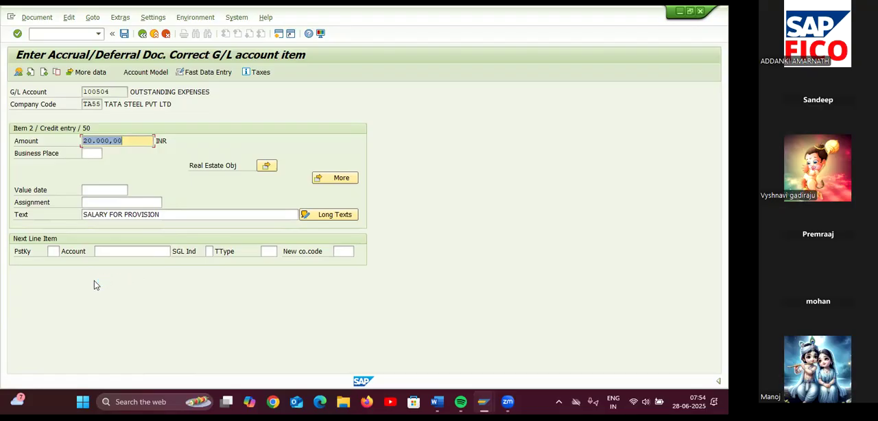
Simulate the accrual document to check its two line items, and post it
click(41, 18)
click(45, 67)
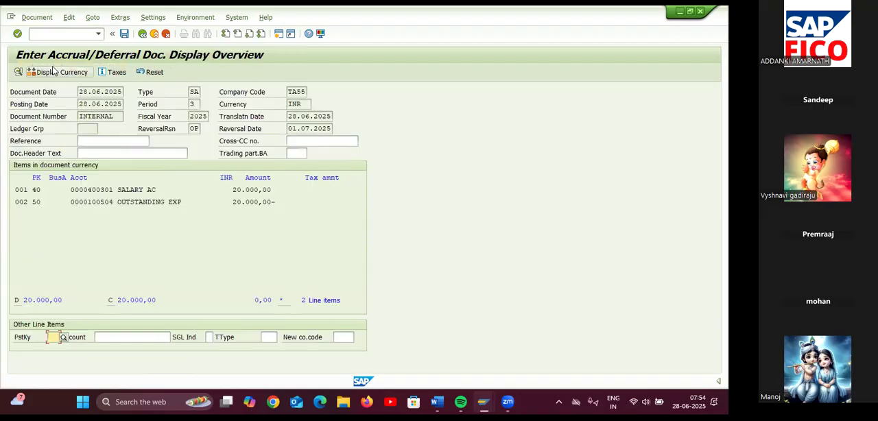
click(142, 33)
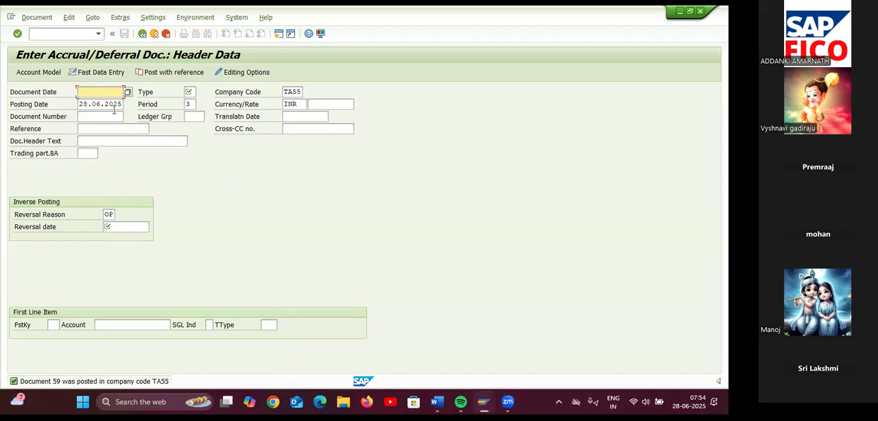
Display the salary provision document that was just posted
click(72, 34)
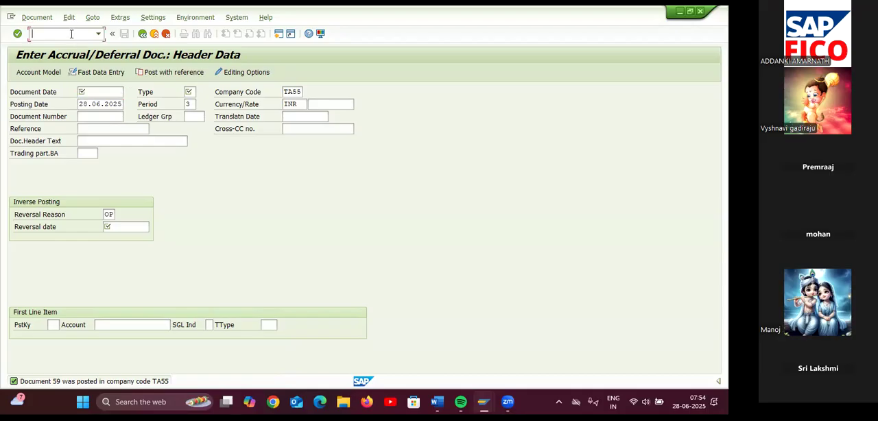
click(37, 17)
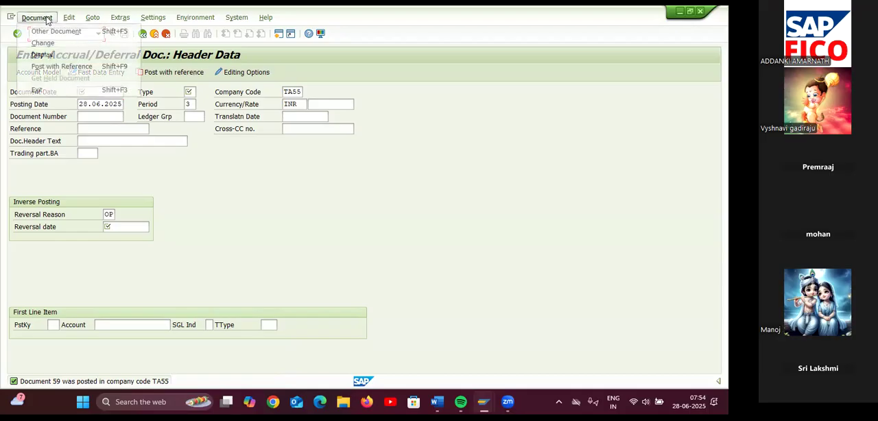
click(60, 56)
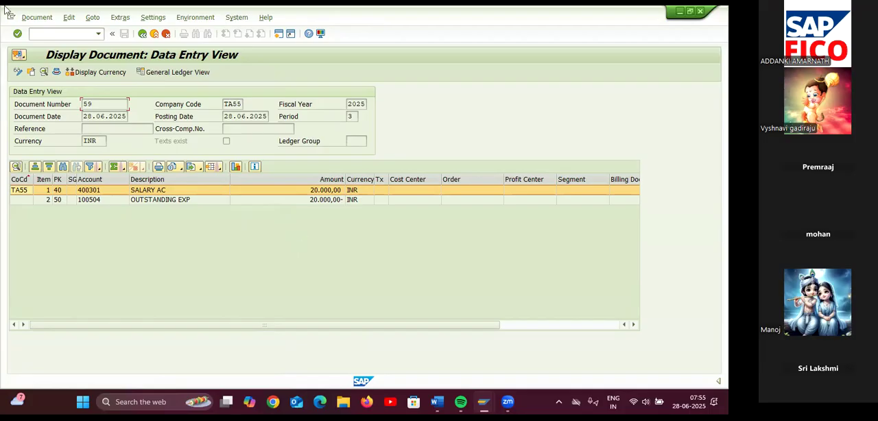
Check the provision reversal entry and its transaction code in the NOT FOR STUDENTS Word notes, and return to SAP
click(58, 36)
click(439, 402)
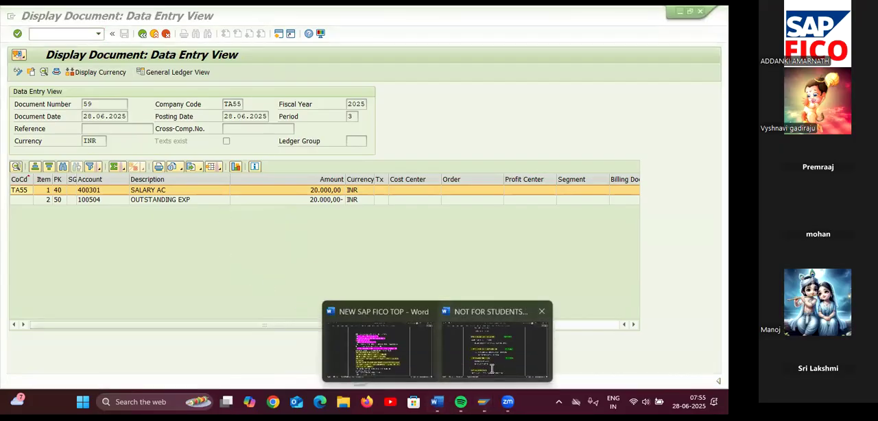
click(494, 353)
scroll(312, 266, down, 2)
scroll(312, 266, down, 1)
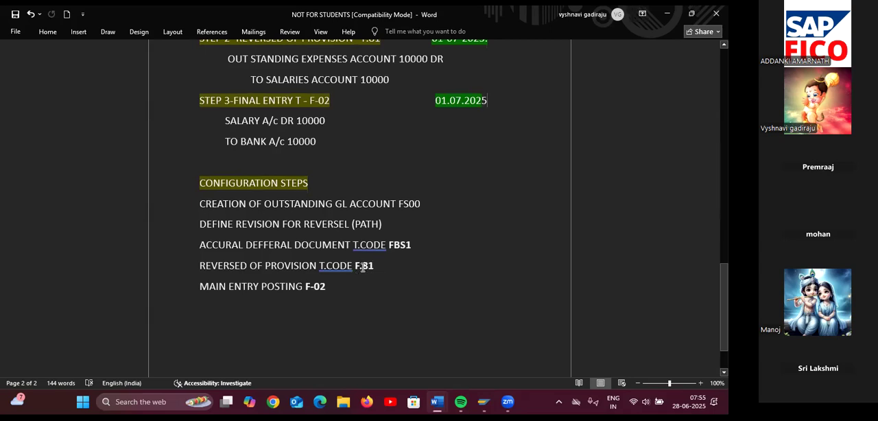
scroll(329, 247, up, 3)
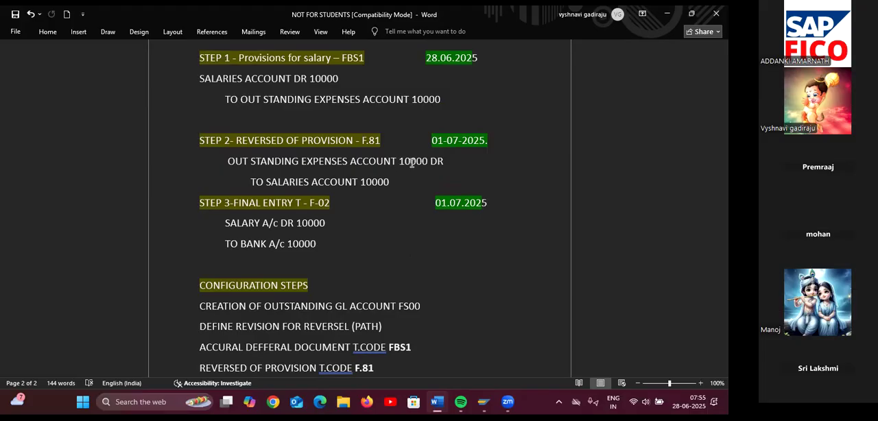
key(alt+Tab)
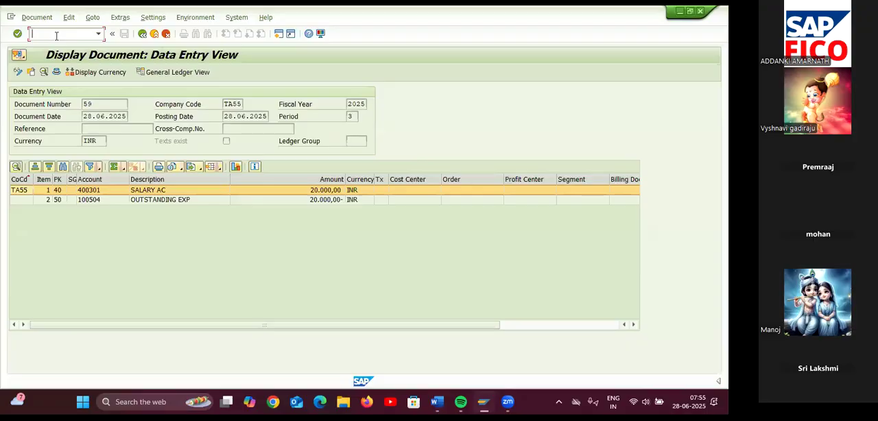
Open transaction F.81 for reversing accrual/deferral documents
text(/NF.81)
key(Return)
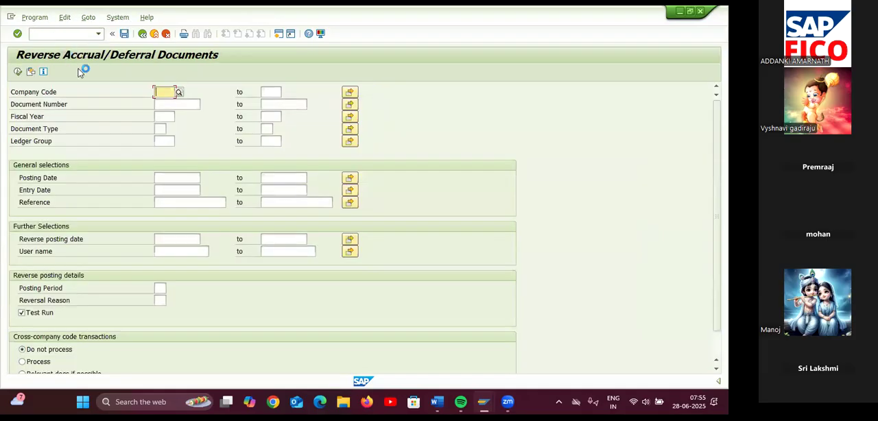
Restrict the reversal selection to company code TA55 and fiscal year 2025
text(TA55)
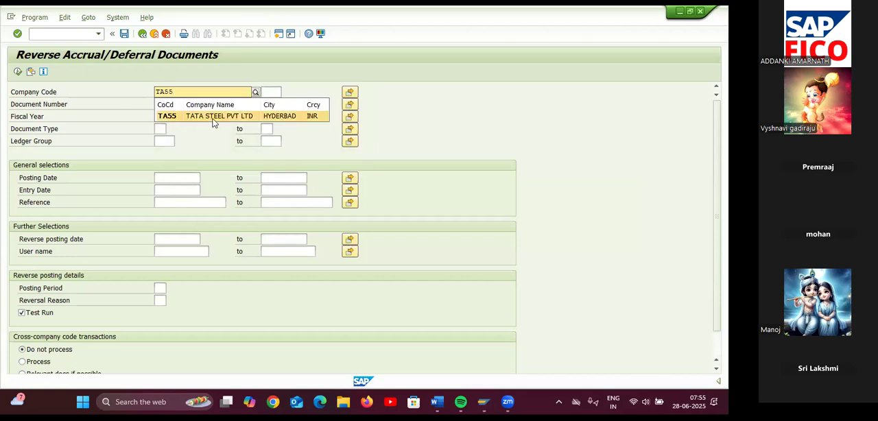
click(216, 117)
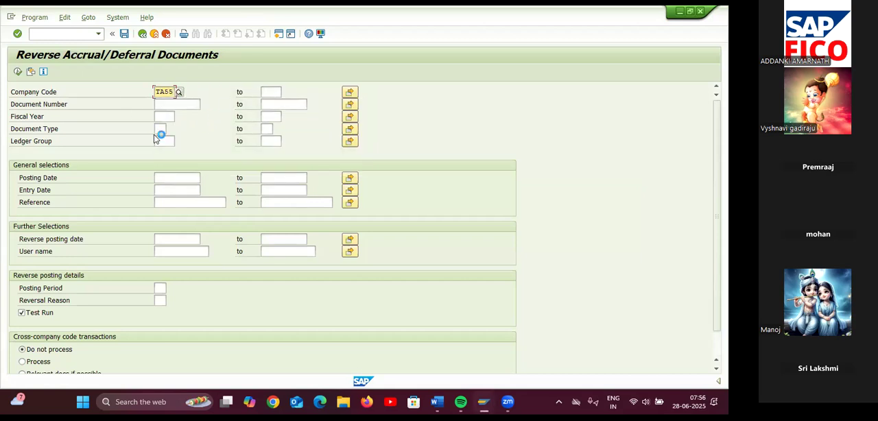
click(163, 117)
text(2025)
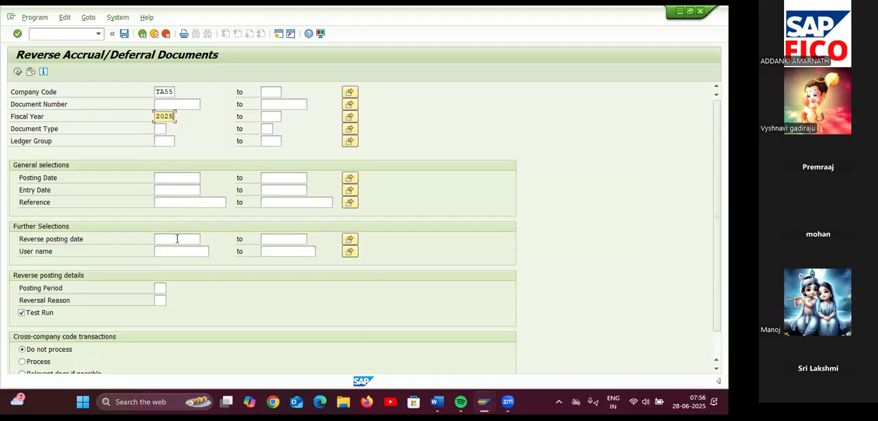
Set the reverse posting date to 01.07.2025 and the document number to 59
click(177, 239)
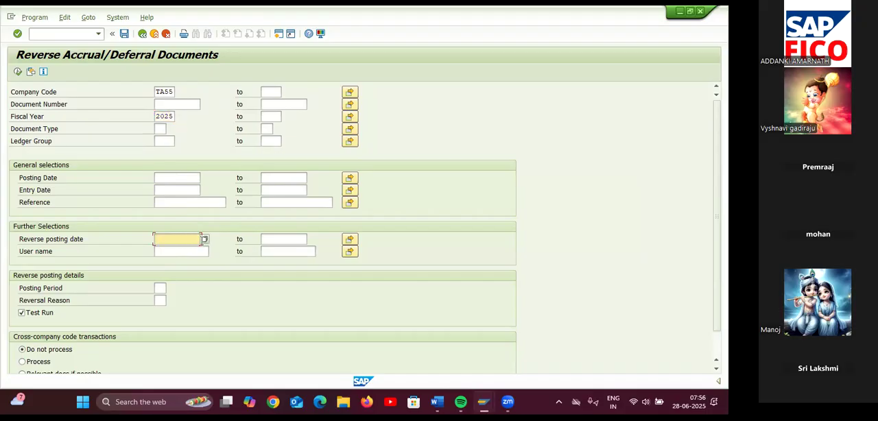
text(01.07.2025)
scroll(204, 306, down, 1)
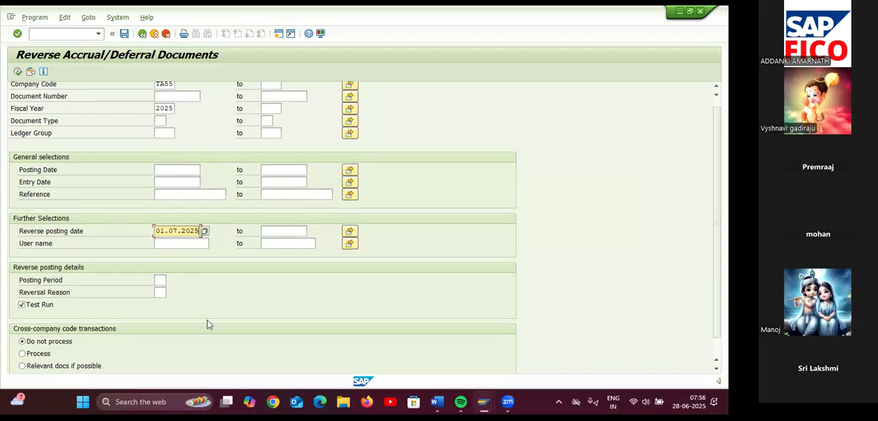
click(177, 98)
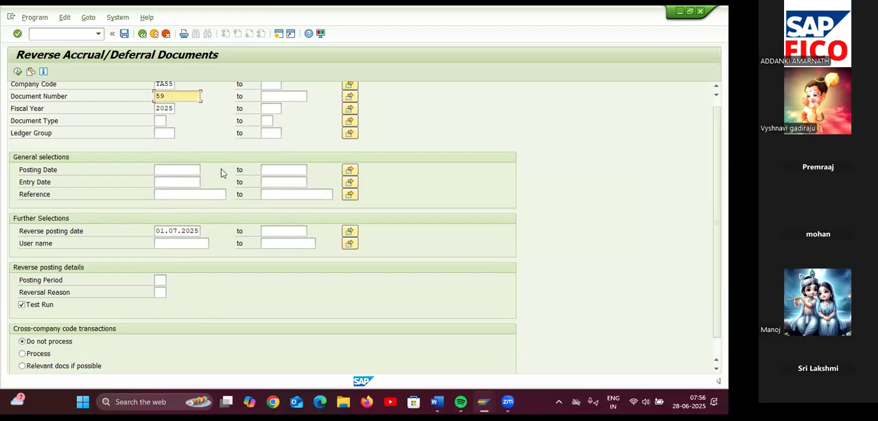
Look up OP among the reversal reasons and choose OP, ACCURAL DEFERAL CONCEPT, as the Reversal Reason
scroll(213, 182, down, 2)
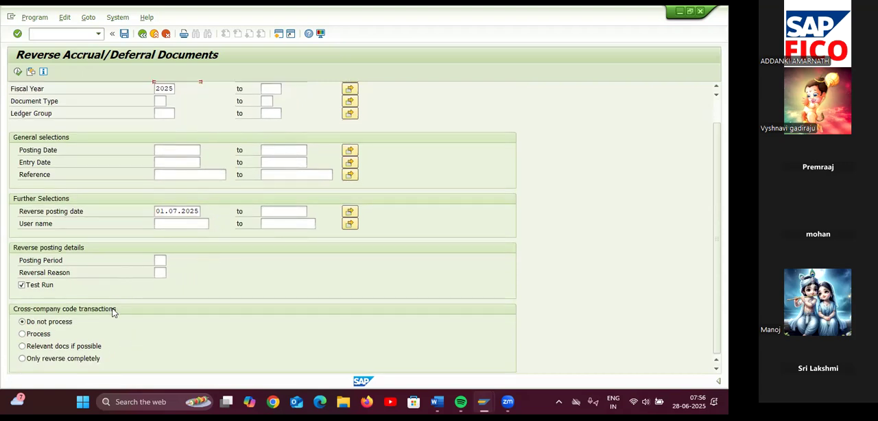
click(162, 272)
click(168, 273)
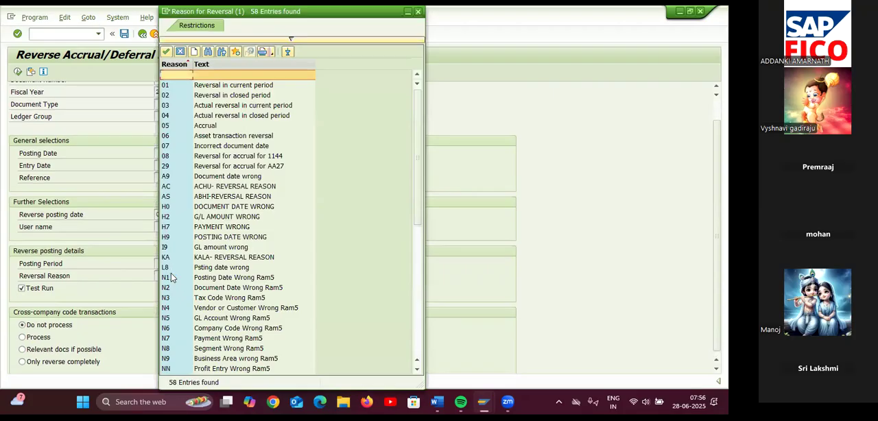
click(208, 53)
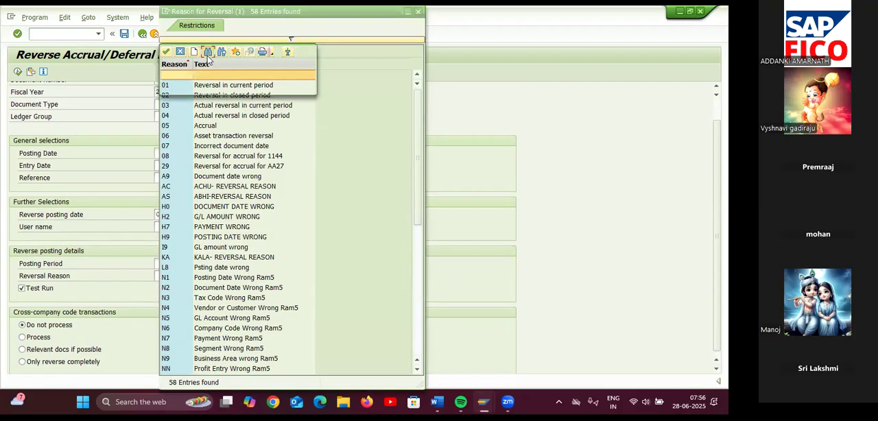
text(OP)
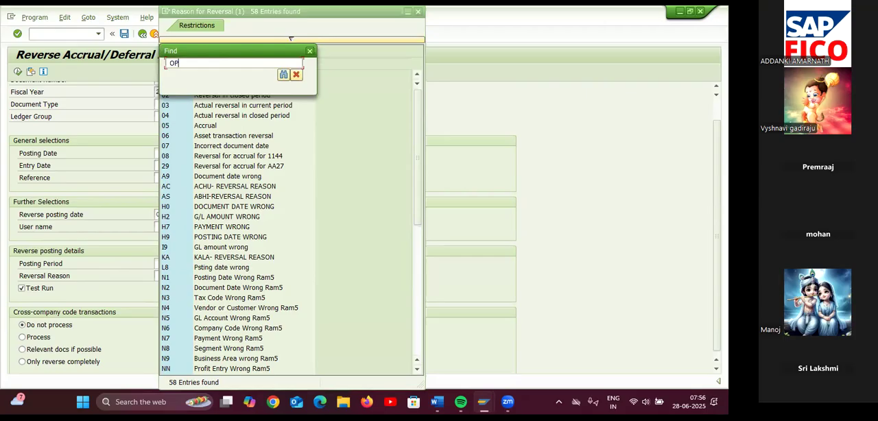
key(Return)
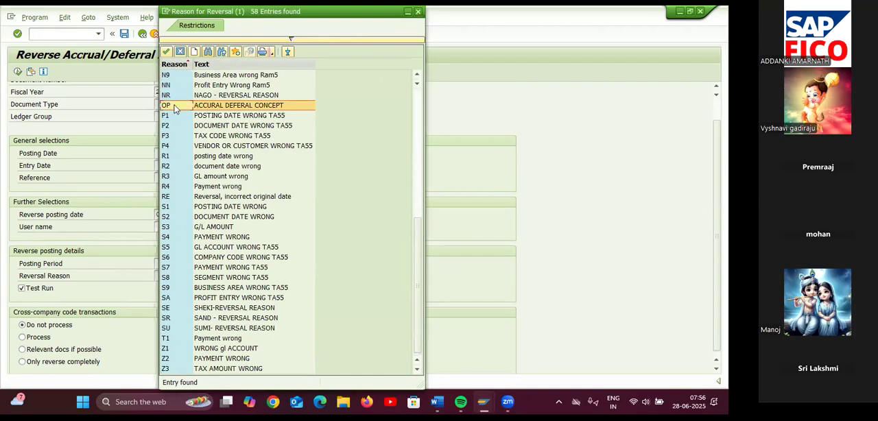
double_click(221, 108)
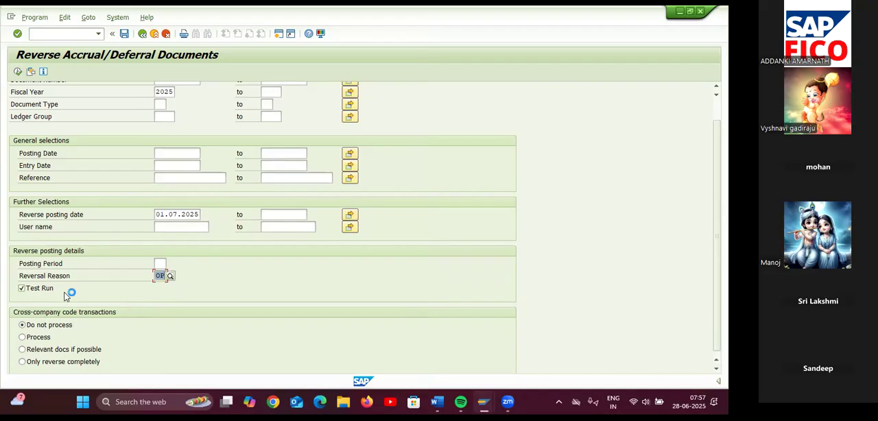
Execute the reversal as a test run, check its log, and return to the selection screen
click(17, 72)
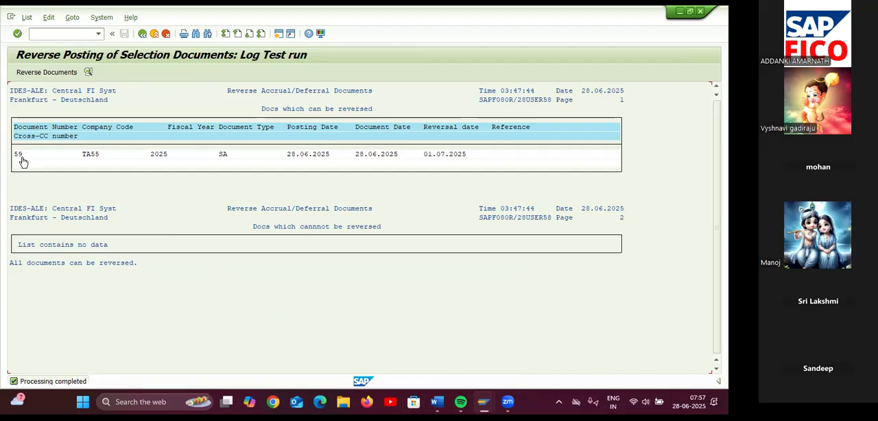
click(143, 34)
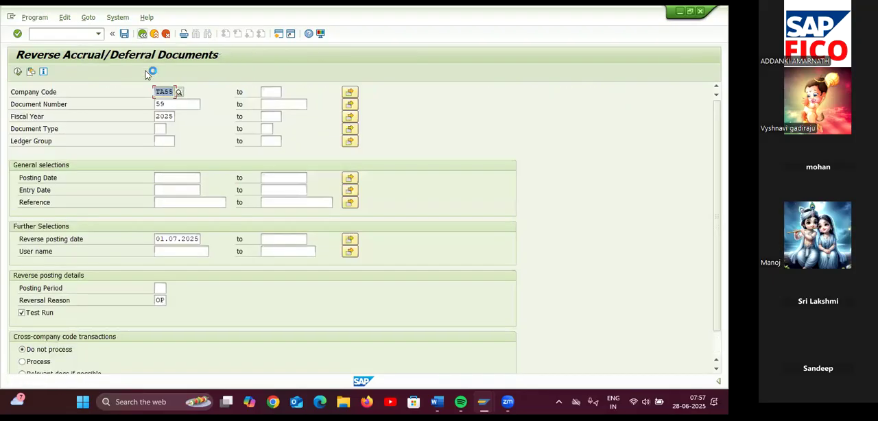
Turn off Test Run and execute the actual reversal of the provision document
click(22, 313)
click(22, 313)
click(125, 35)
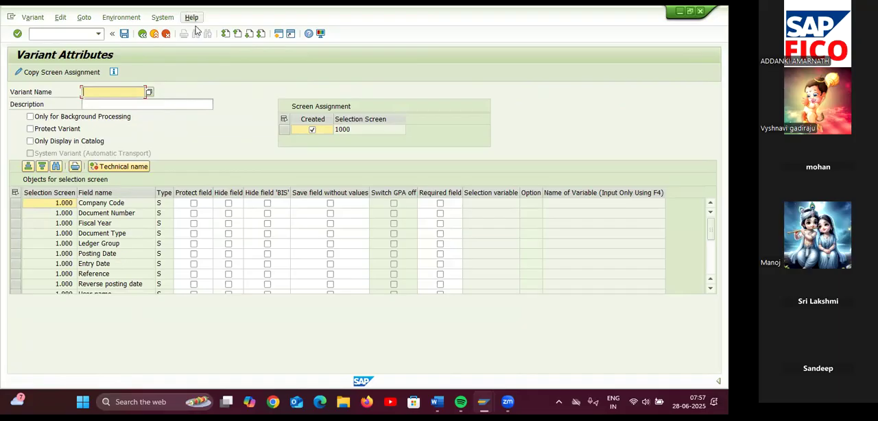
click(142, 35)
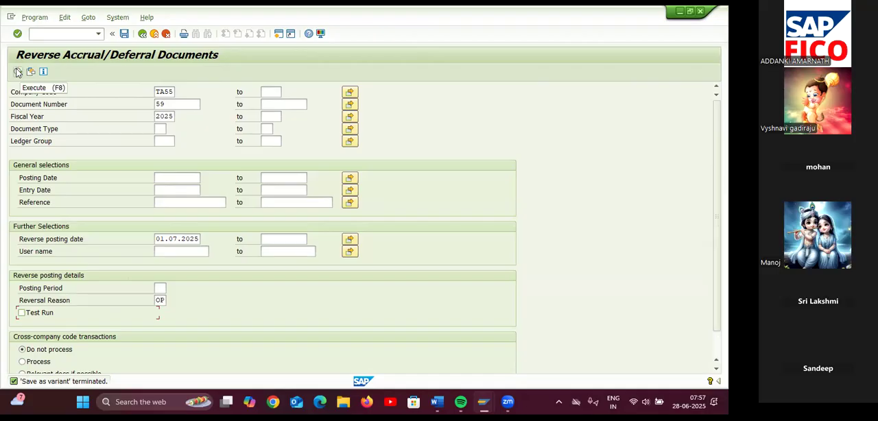
click(18, 72)
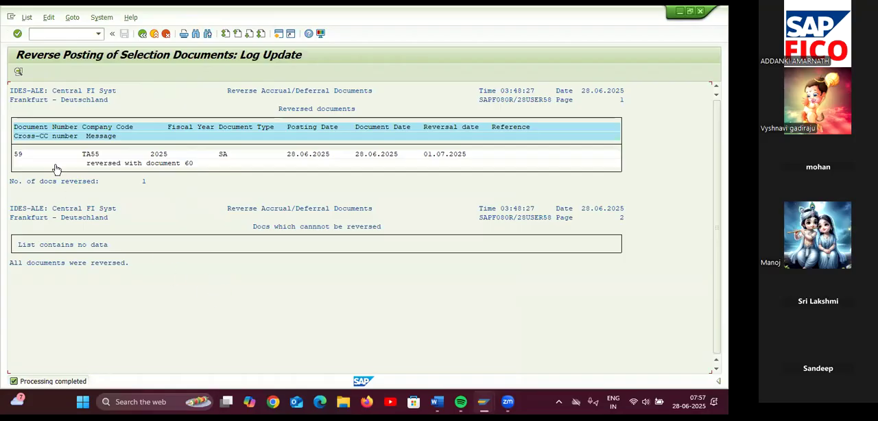
Leave the reversal log for the Display Document transaction and open its document list selection
double_click(190, 165)
click(67, 34)
text(/NFB03)
key(Return)
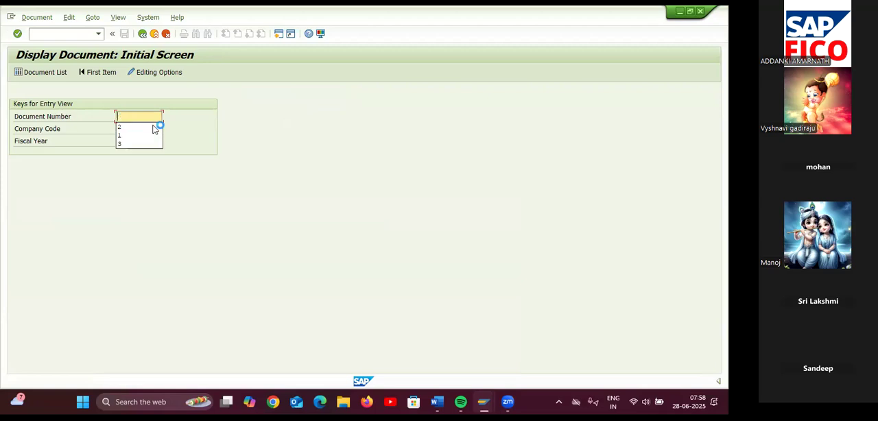
click(31, 73)
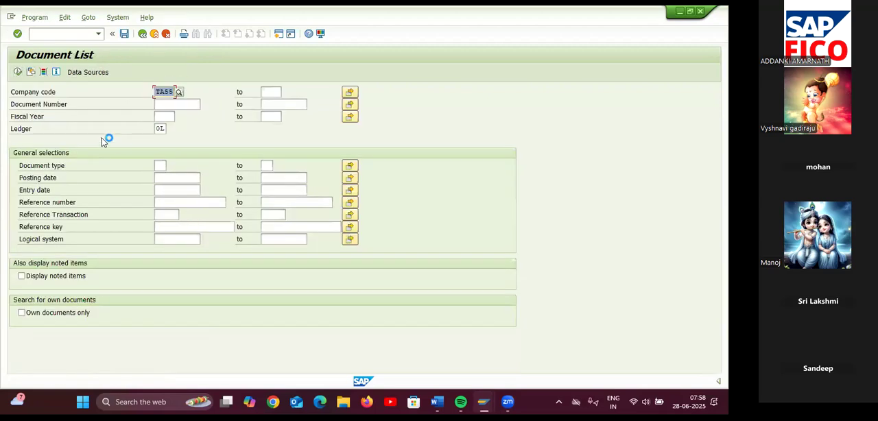
List company code TA55's documents for fiscal year 2025 and document type SA, look through them, and return to the selection
click(165, 116)
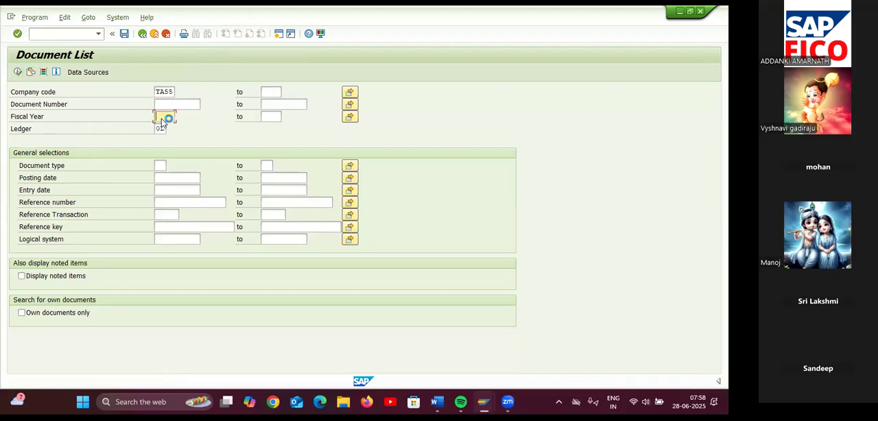
text(2025)
click(161, 165)
text(SA)
click(191, 189)
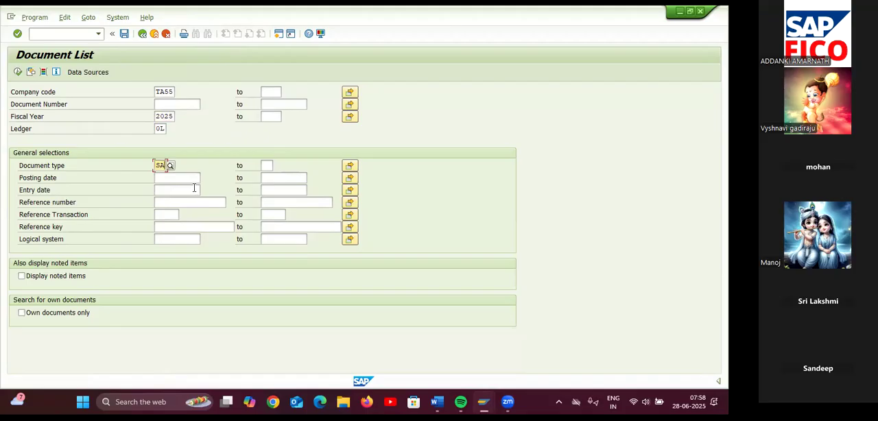
click(18, 71)
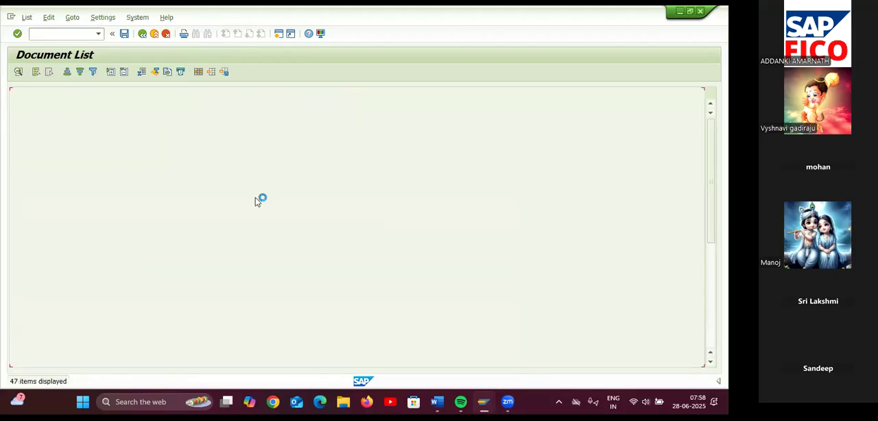
scroll(249, 253, down, 7)
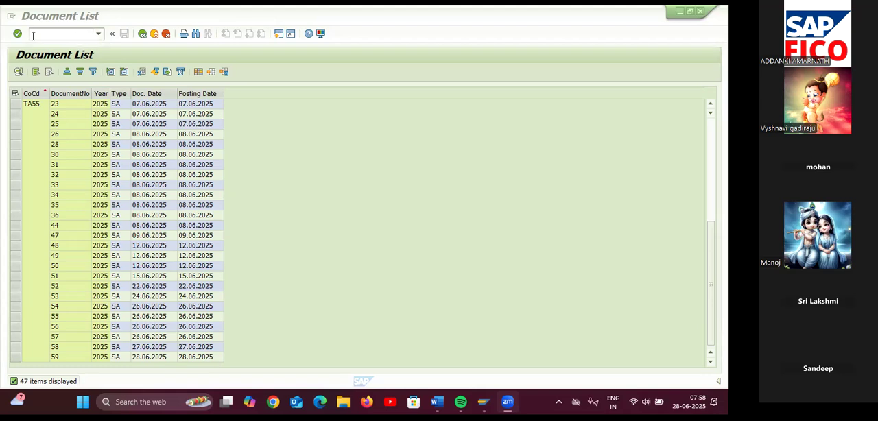
click(142, 34)
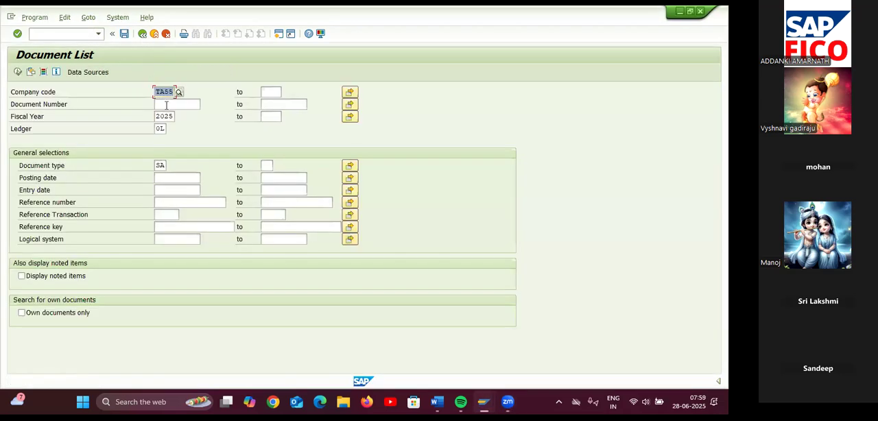
Clear the document type filter, list company code TA55's fiscal year 2025 documents, and open reversal document 60
click(166, 165)
key(BackSpace)
click(19, 72)
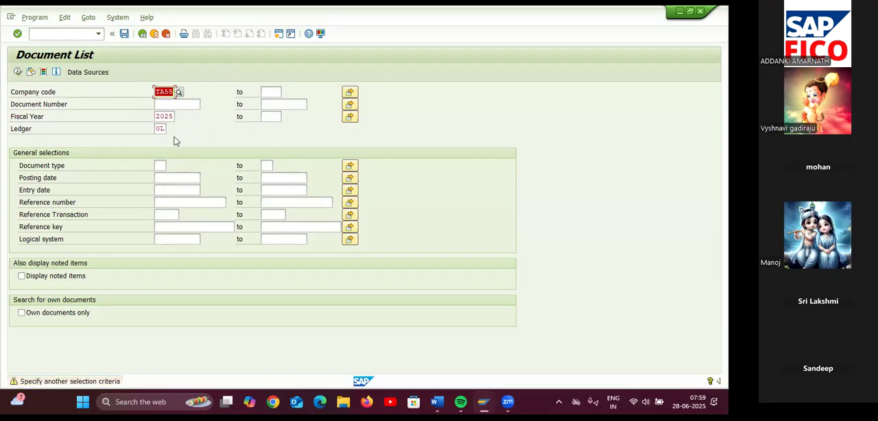
key(Return)
scroll(172, 219, down, 20)
scroll(162, 284, up, 5)
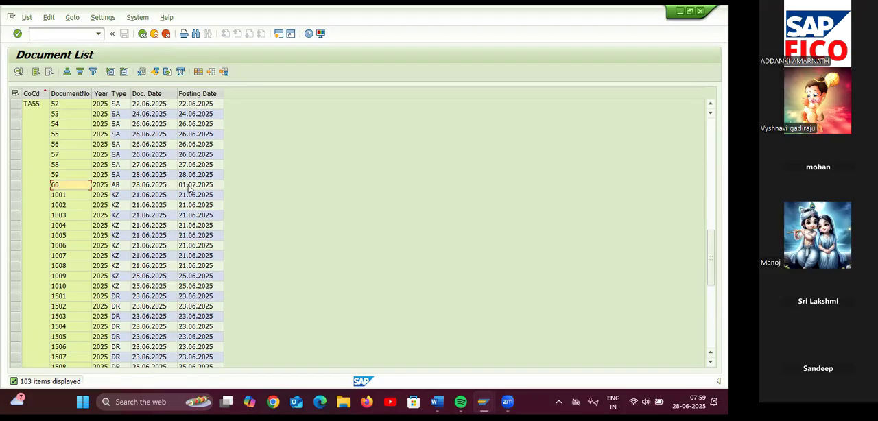
double_click(173, 186)
double_click(83, 186)
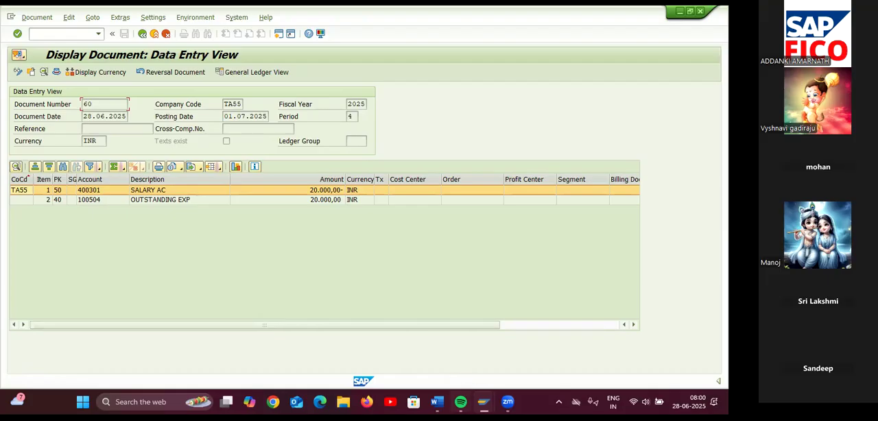
Switch to the Word notes, check the step 3 final entry, and return to SAP
mouse_move(436, 401)
click(491, 349)
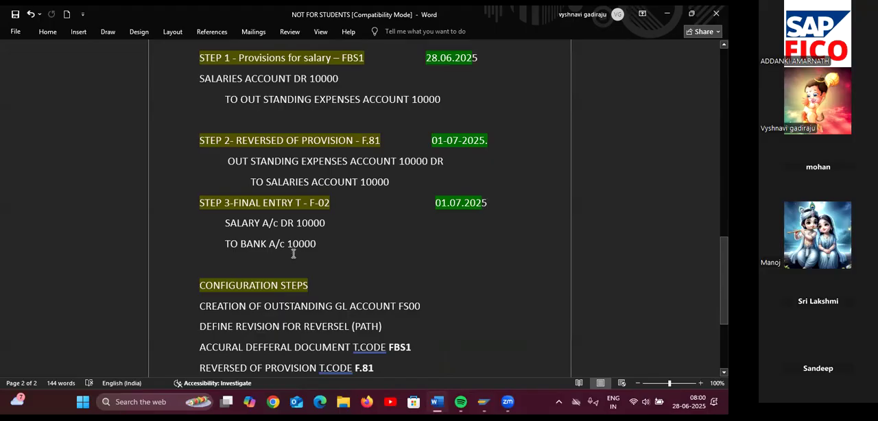
key(alt+Tab)
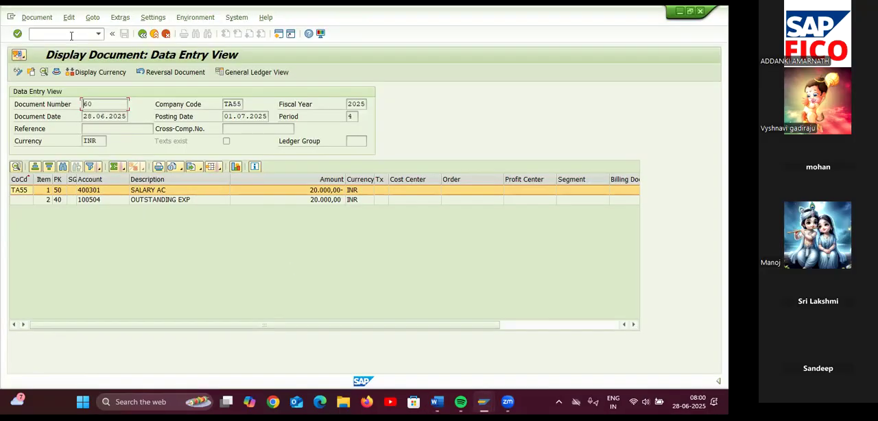
Start transaction F-02 and set the document date to 01.07.2025
click(71, 36)
text(/NF-02)
key(Return)
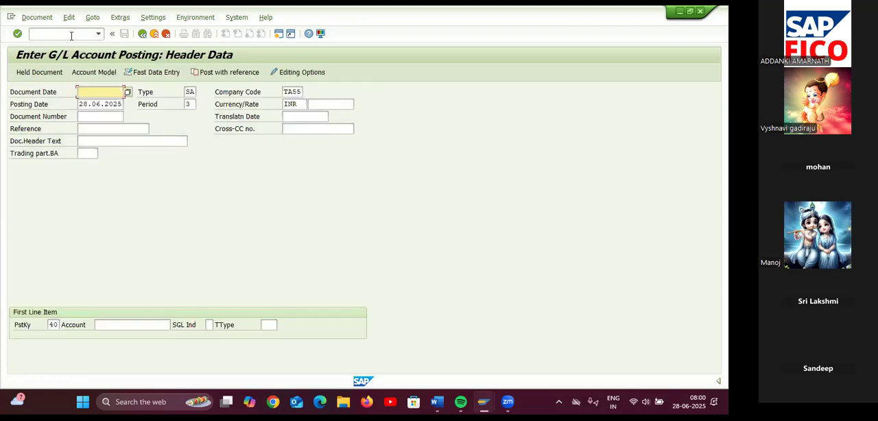
click(128, 91)
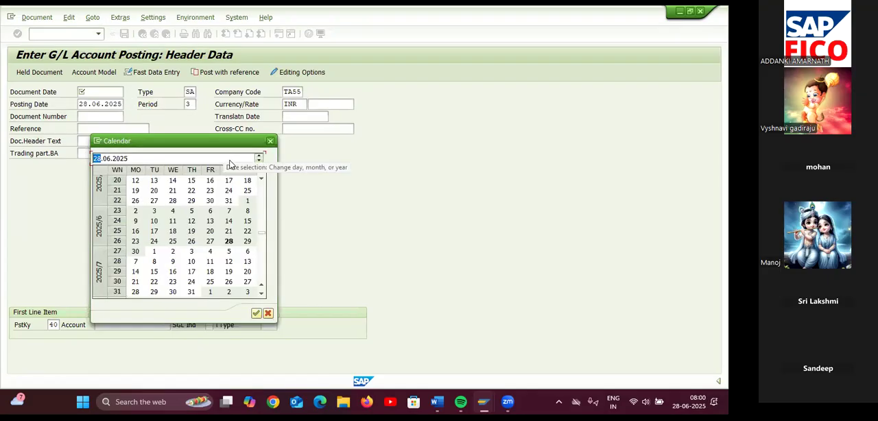
click(270, 141)
text(01.0)
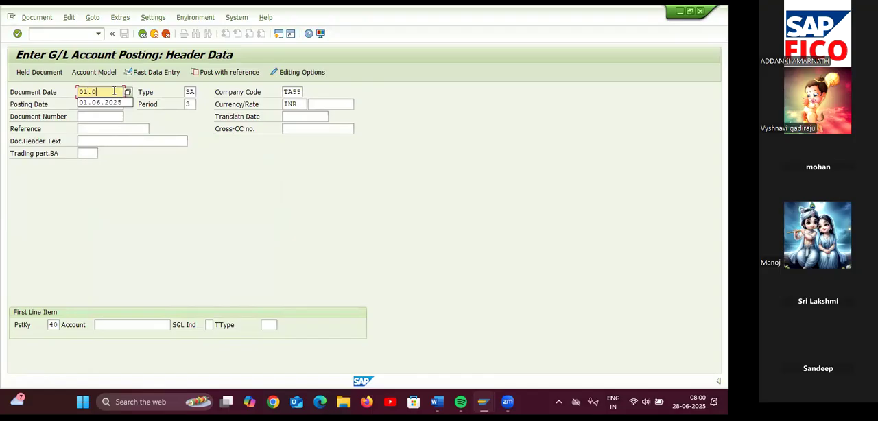
text(7.2)
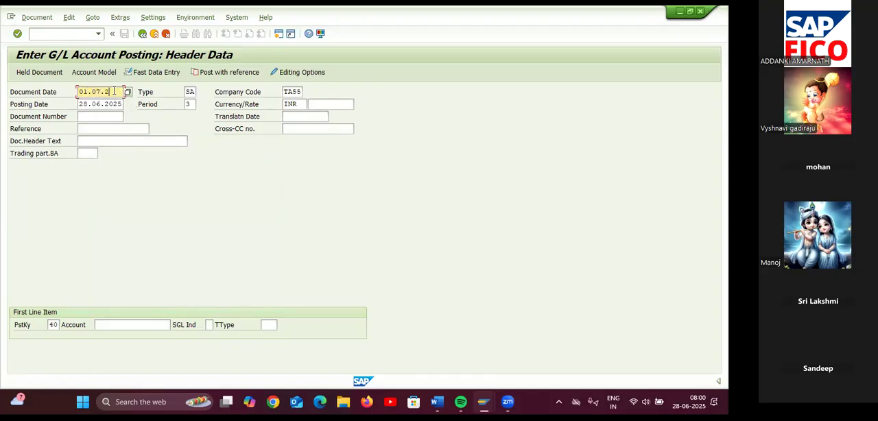
text(025)
Choose G/L account 400301 SALARY AC from chart of accounts TAOC for the first line item with posting key 40
click(111, 325)
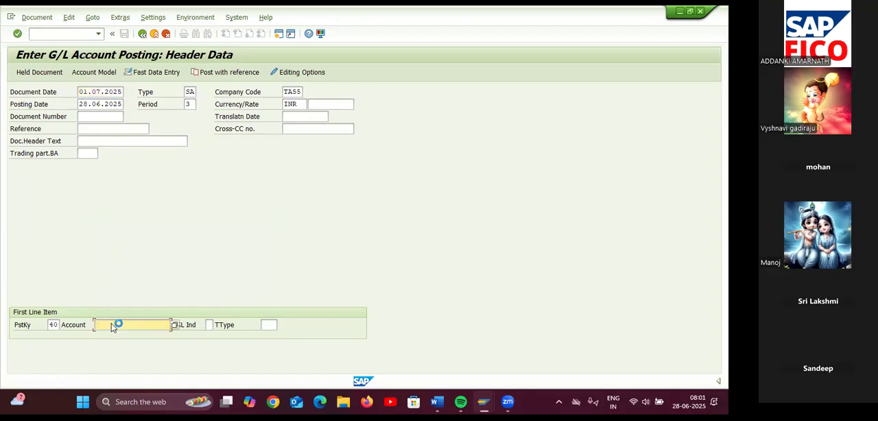
click(173, 325)
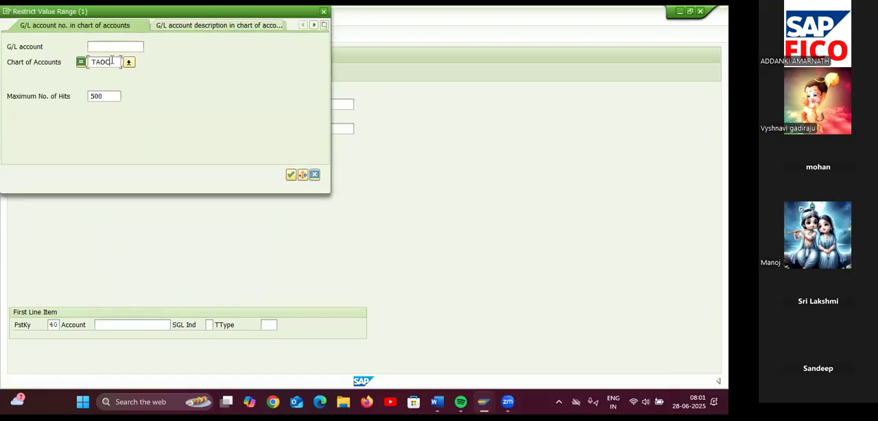
key(Return)
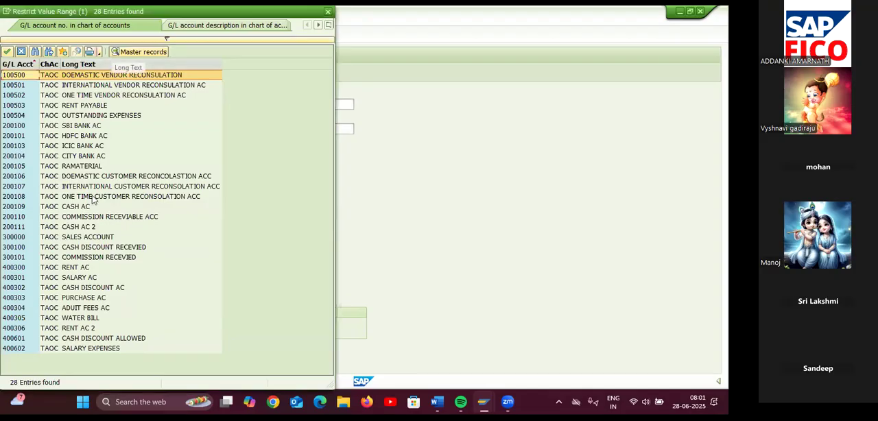
double_click(79, 278)
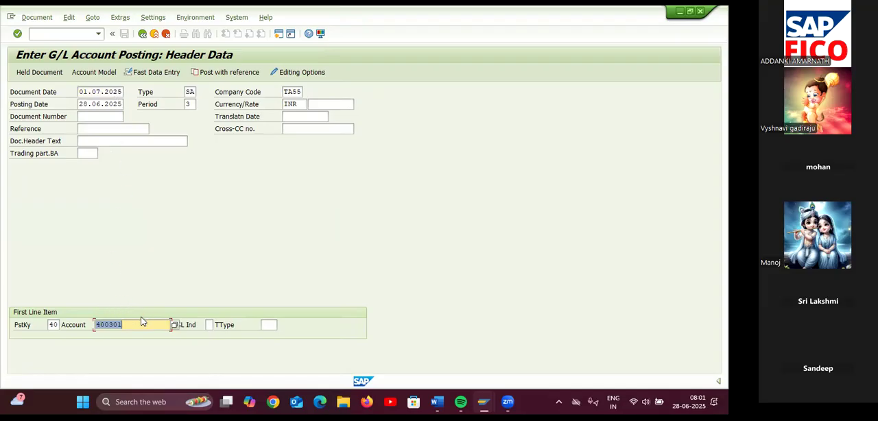
key(Return)
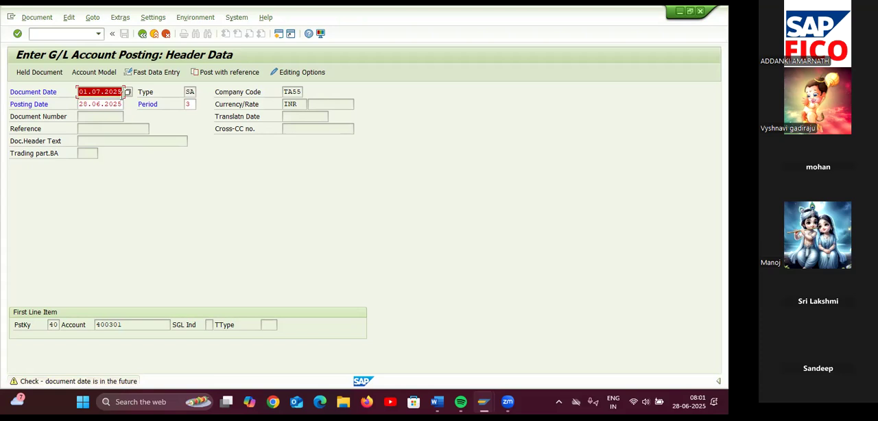
Set the posting date to 01.07.2025 and continue past the date and period warnings to the debit item
click(120, 105)
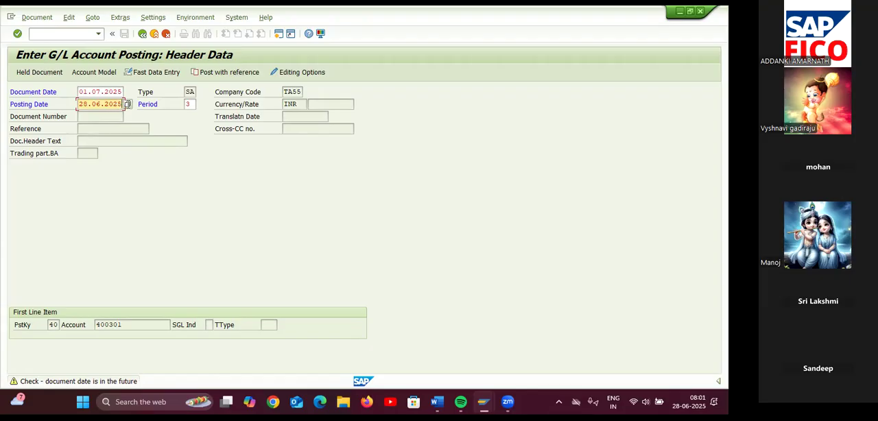
key(BackSpace)
key(BackSpace)
key(BackSpace)
key(BackSpace)
key(BackSpace)
key(BackSpace)
key(BackSpace)
key(BackSpace)
key(BackSpace)
key(BackSpace)
text(01.07.2025)
key(Return)
key(Return)
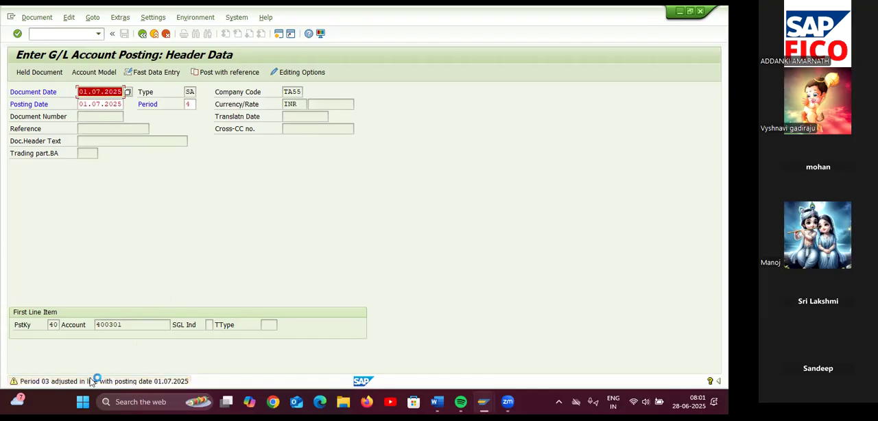
key(Return)
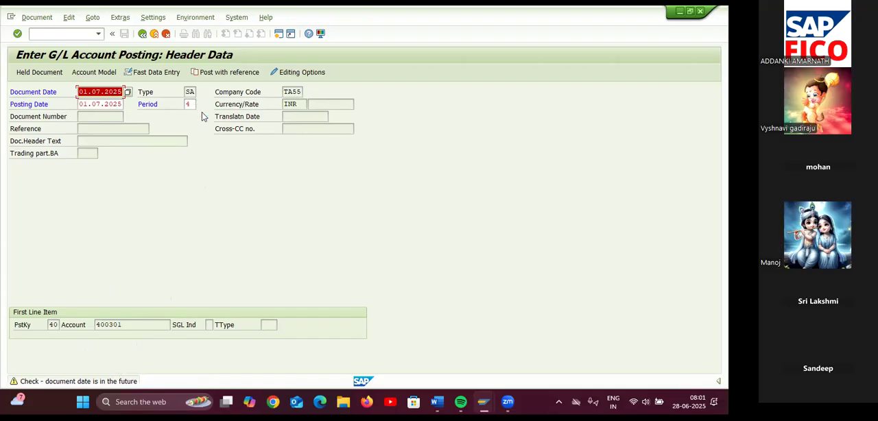
key(Return)
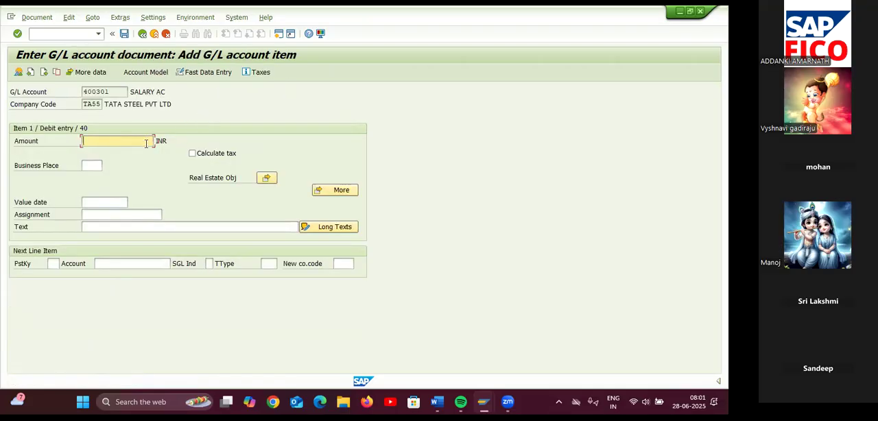
Enter an amount of 20000 and the text SALARY PAID for the salary debit item
text(20000)
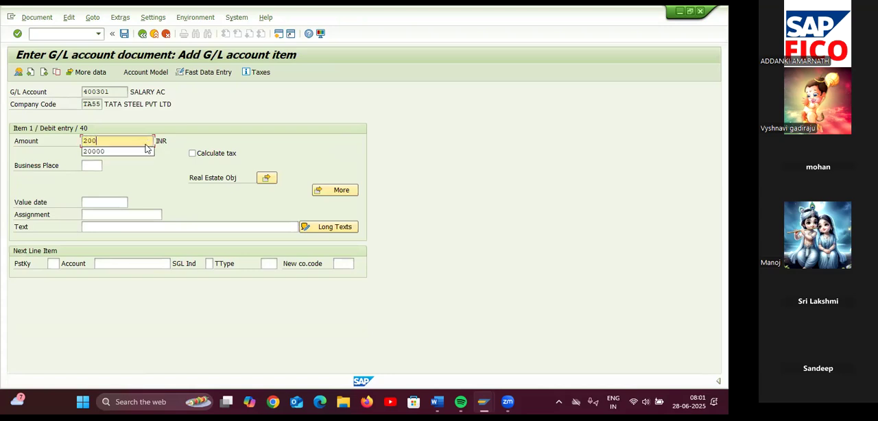
click(117, 227)
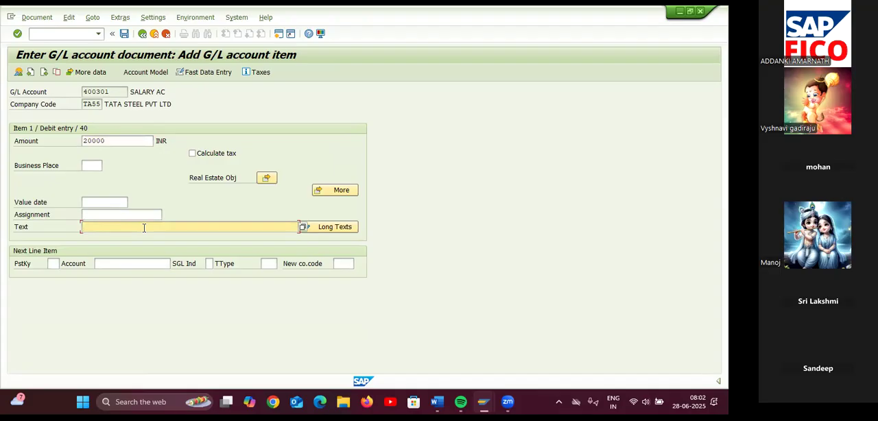
text(SALARY PAID)
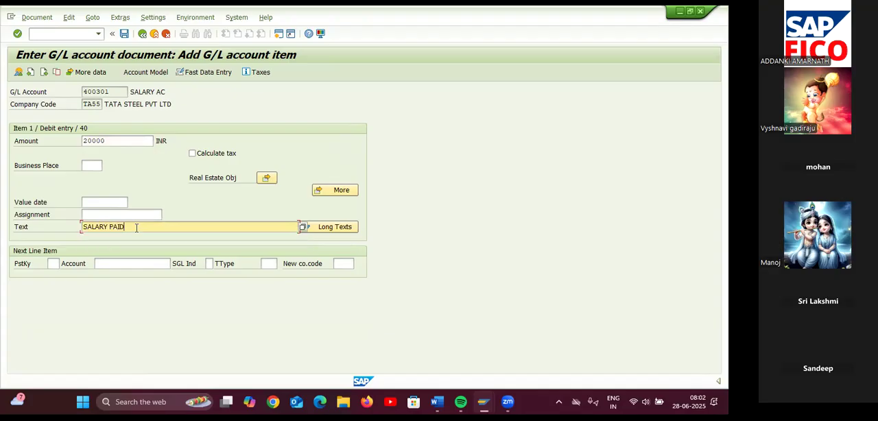
Add a second line item with posting key 50 and G/L account 200100 SBI BANK AC
click(53, 264)
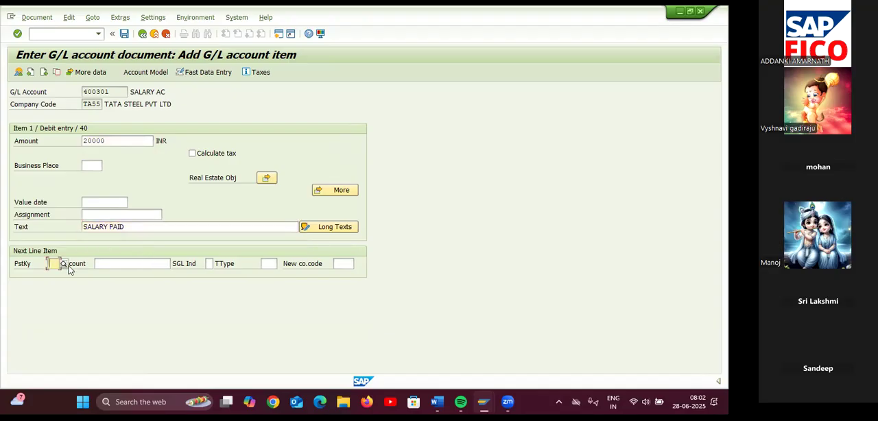
text(50)
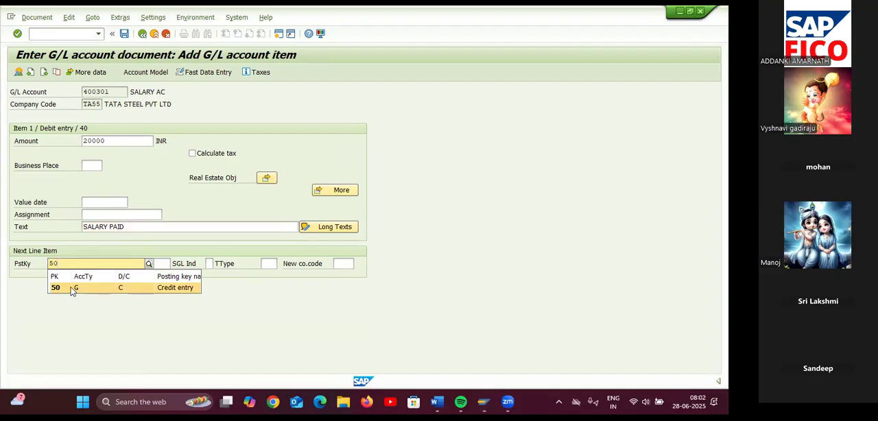
key(Return)
click(174, 264)
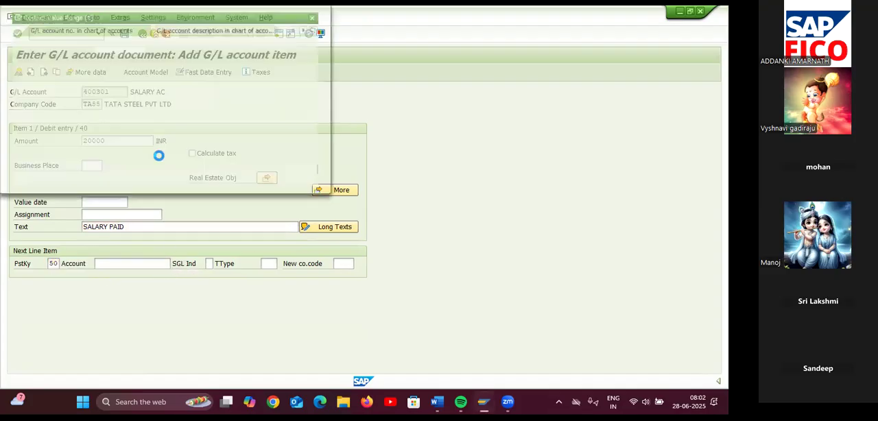
click(114, 62)
key(Return)
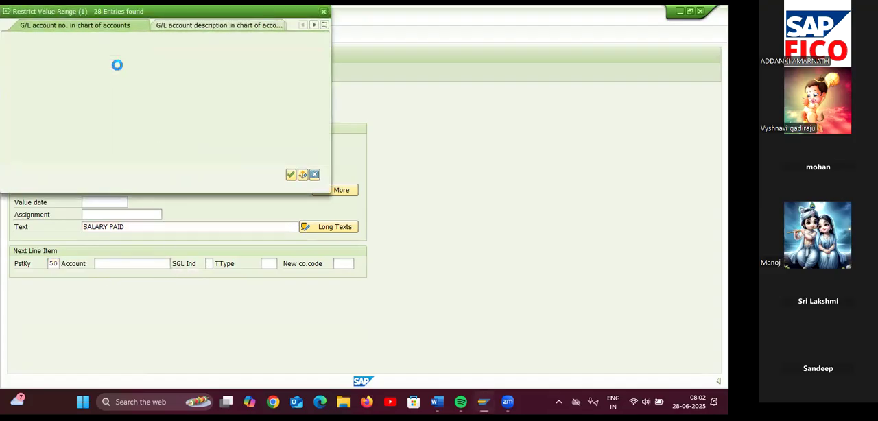
double_click(83, 126)
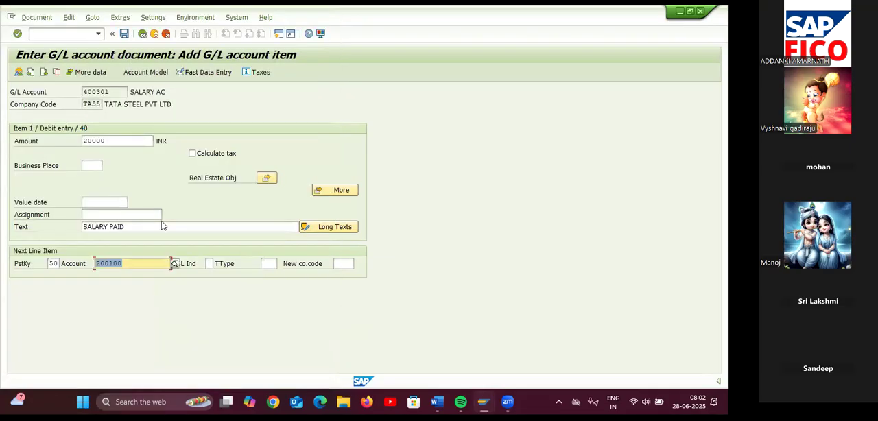
key(Return)
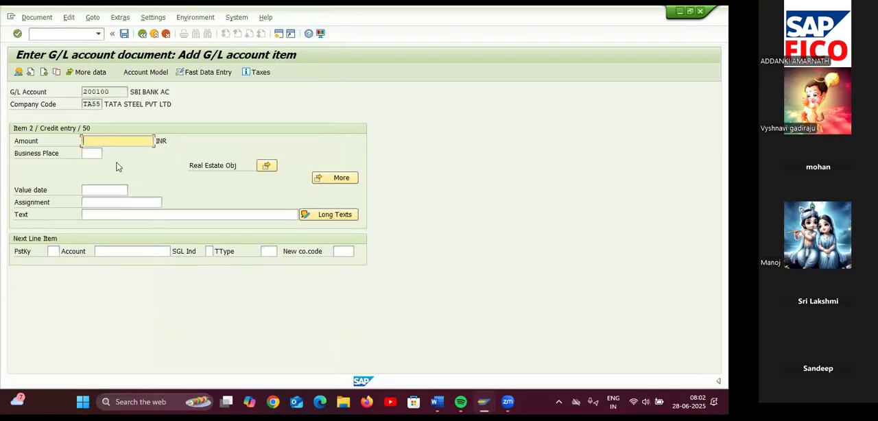
Fill the bank credit item by entering * as the amount and + as the text to carry over the debit item's values
text(*)
click(120, 214)
text(+)
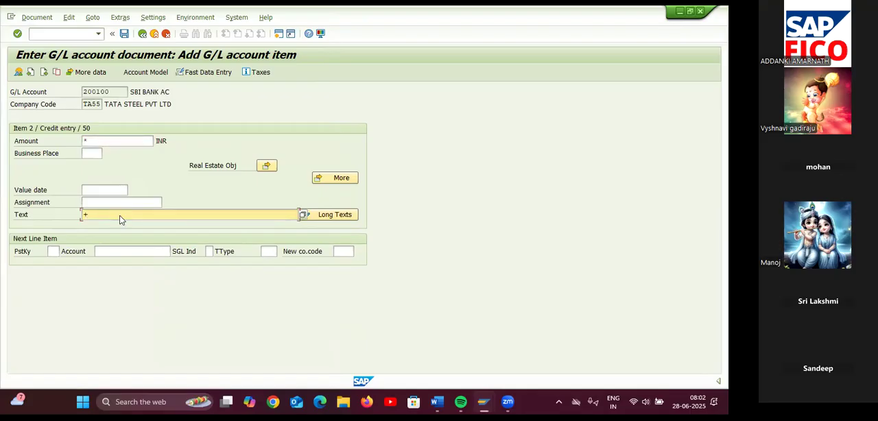
key(Return)
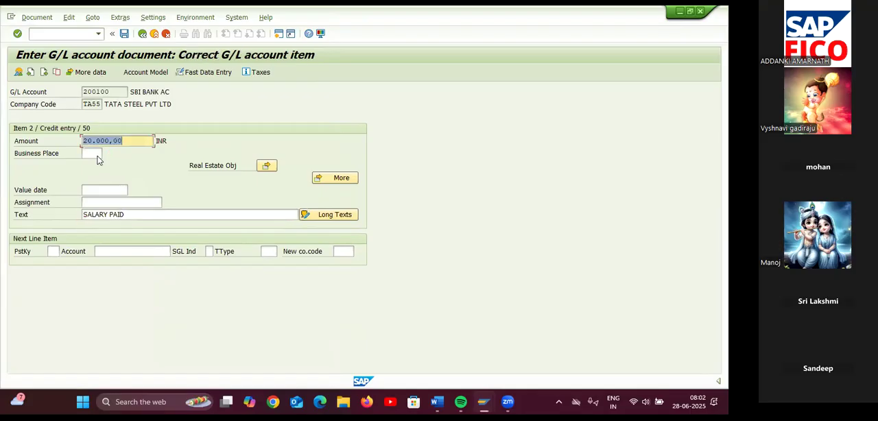
Simulate the salary payment document to review both line items and post it
click(35, 18)
click(46, 67)
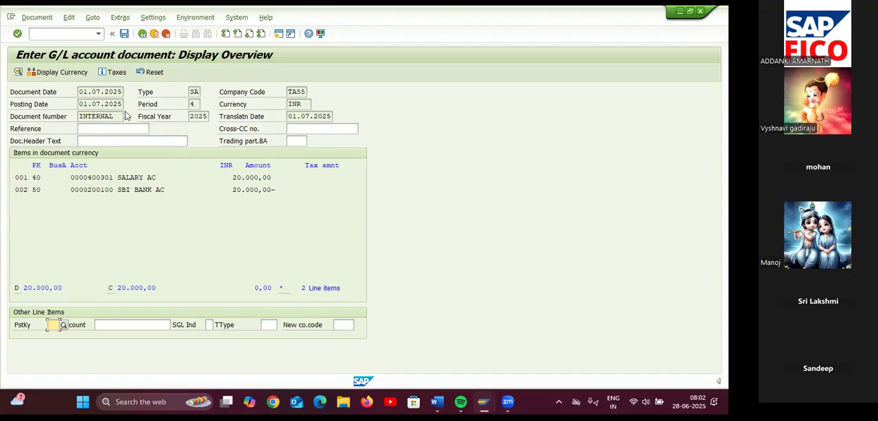
click(124, 32)
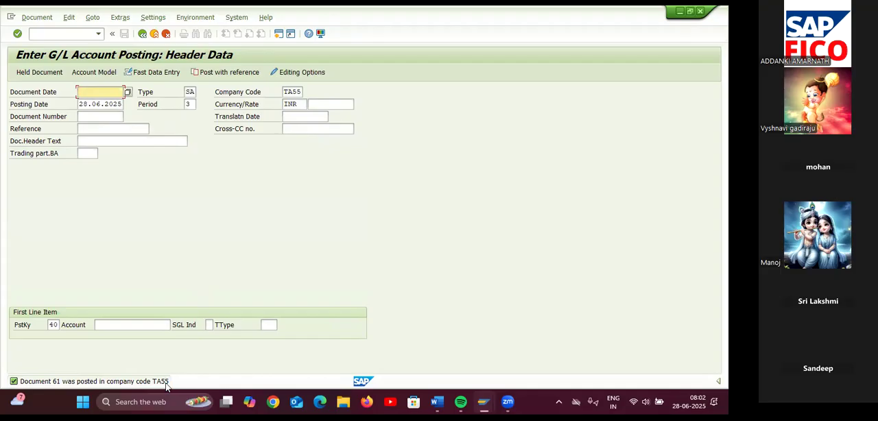
Start transaction FB03 and open its document list selection
click(59, 35)
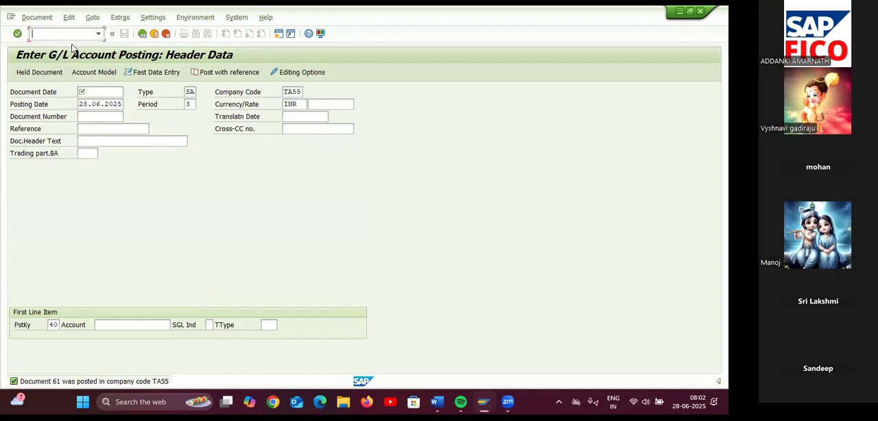
text(/NFB03)
key(Return)
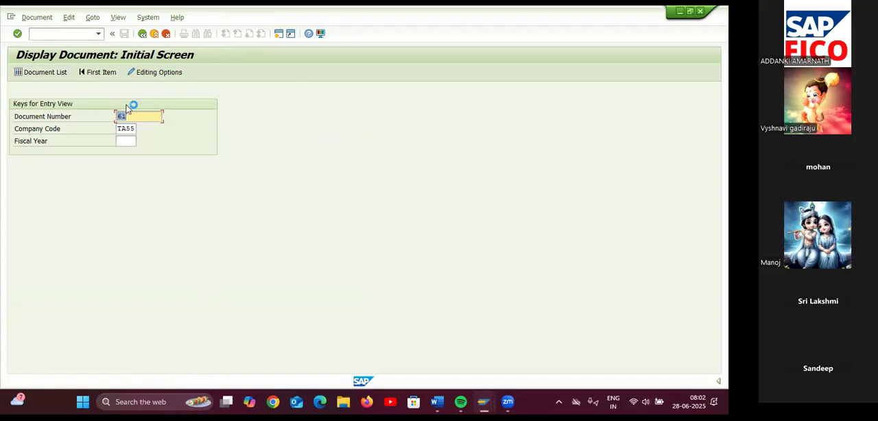
click(59, 73)
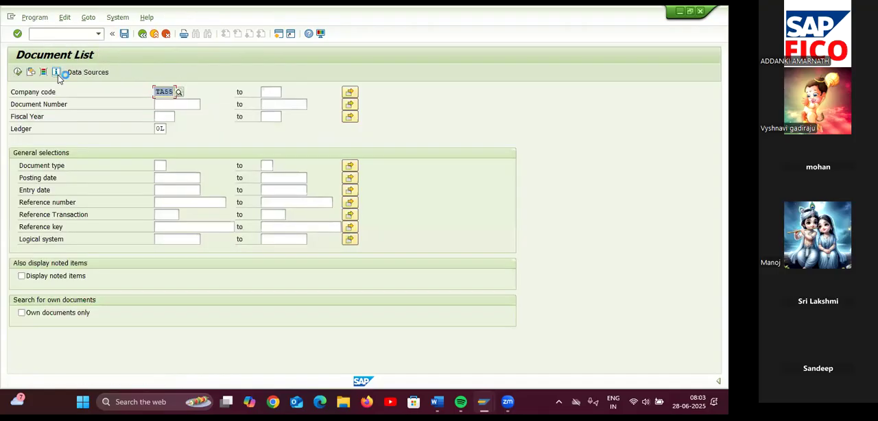
List company code TA55's documents for fiscal year 2025 and find the newly posted document 61
click(171, 116)
text(2024)
click(20, 72)
click(19, 72)
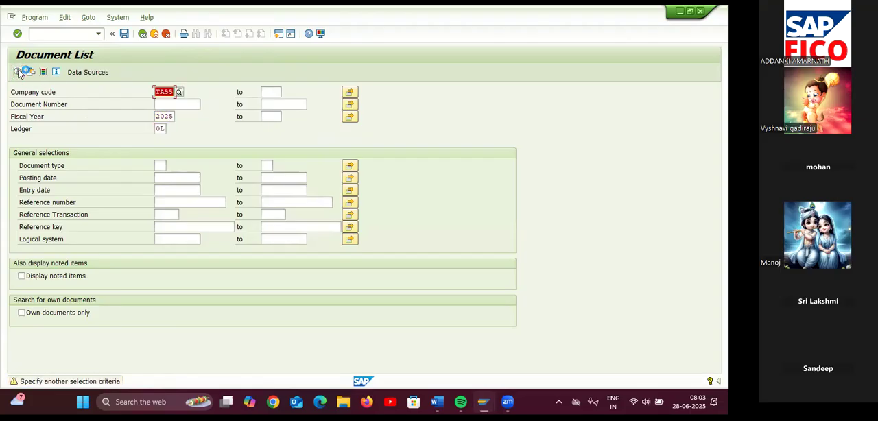
click(18, 72)
scroll(102, 205, down, 12)
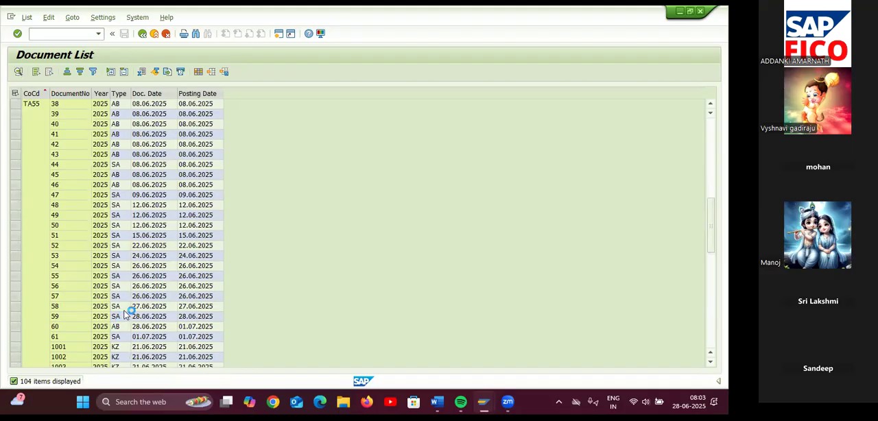
Check documents 60 and 61 in the document list and start the G/L Account Line Item Display transaction
scroll(127, 302, down, 1)
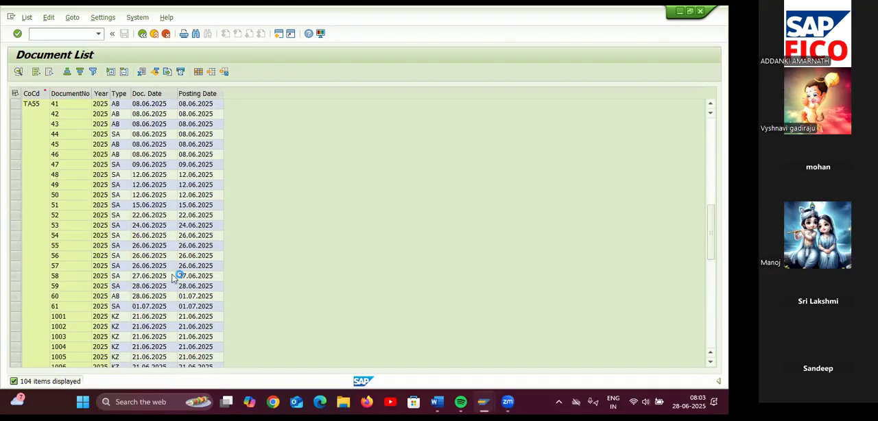
double_click(121, 300)
click(52, 35)
text(/NFBL3N)
key(Return)
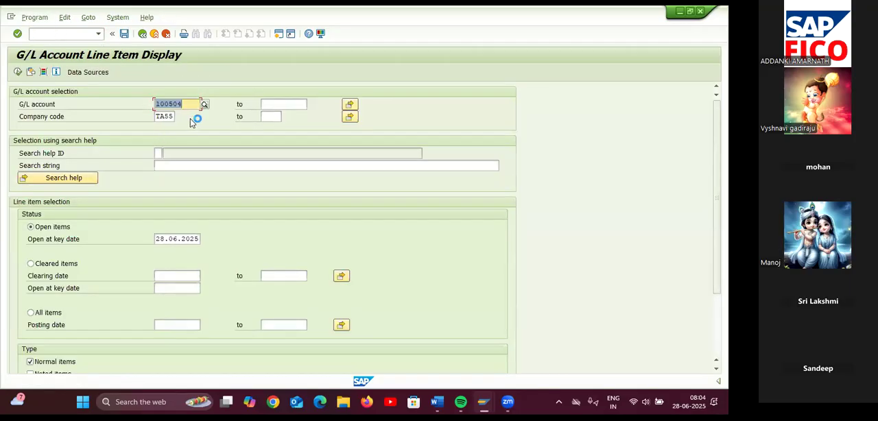
Choose G/L account 400301 SALARY AC and list its open items for company code TA55
click(204, 104)
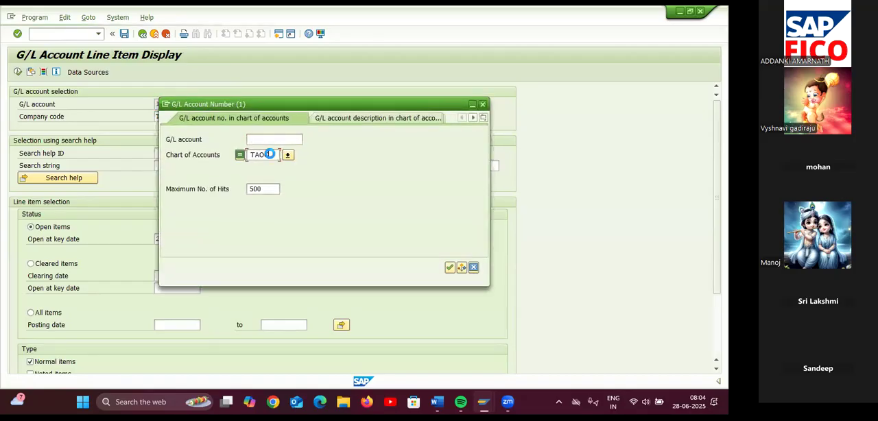
key(Return)
double_click(239, 277)
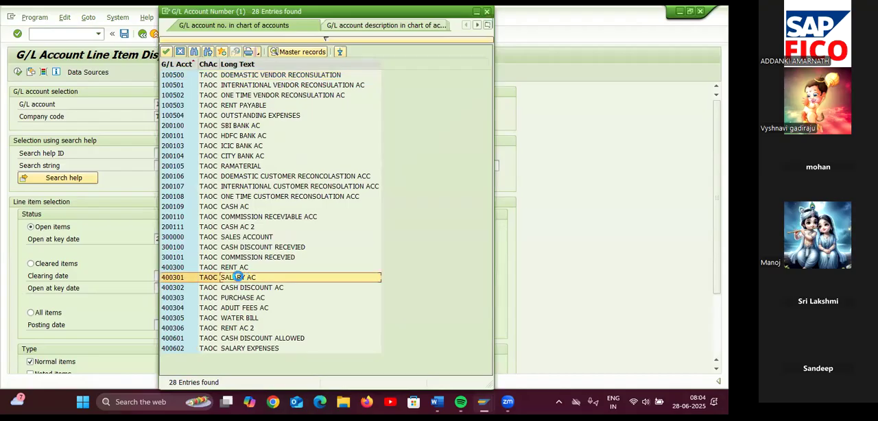
click(17, 72)
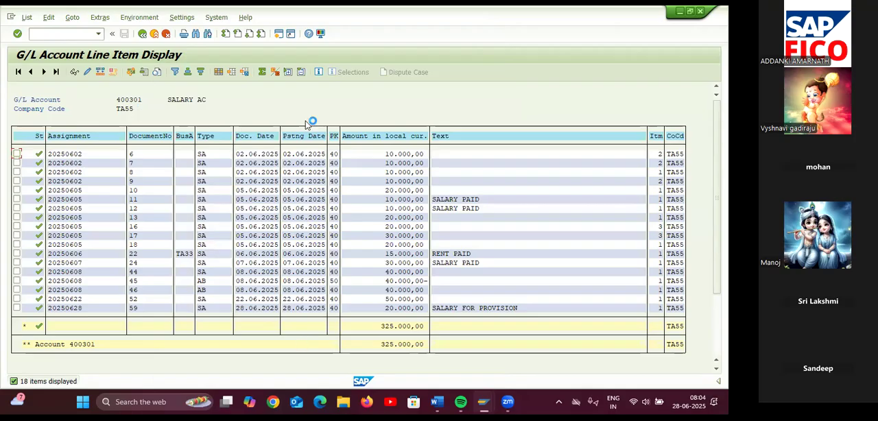
Clear the open-items key date, rerun the list for account 400301, and review its provision, reversal and payment items
click(142, 33)
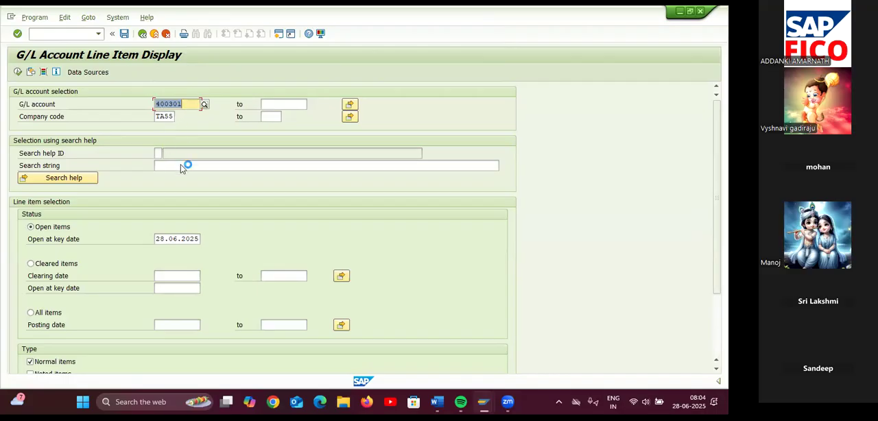
click(197, 239)
key(BackSpace)
key(BackSpace)
key(BackSpace)
key(BackSpace)
key(BackSpace)
key(BackSpace)
key(BackSpace)
key(BackSpace)
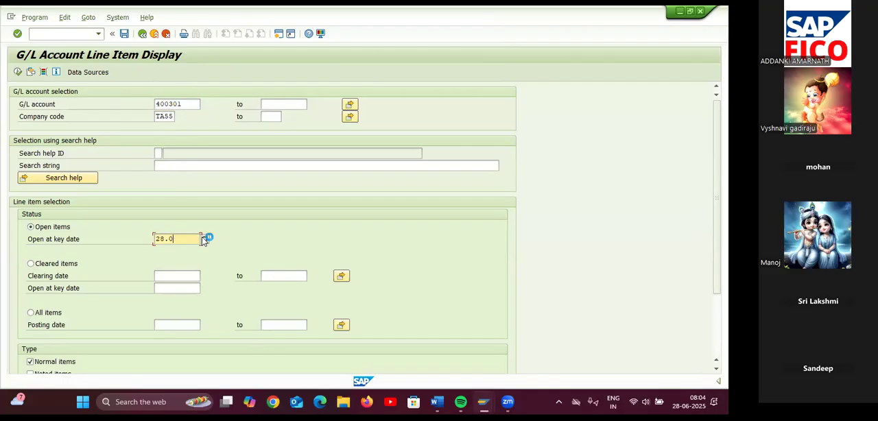
click(17, 72)
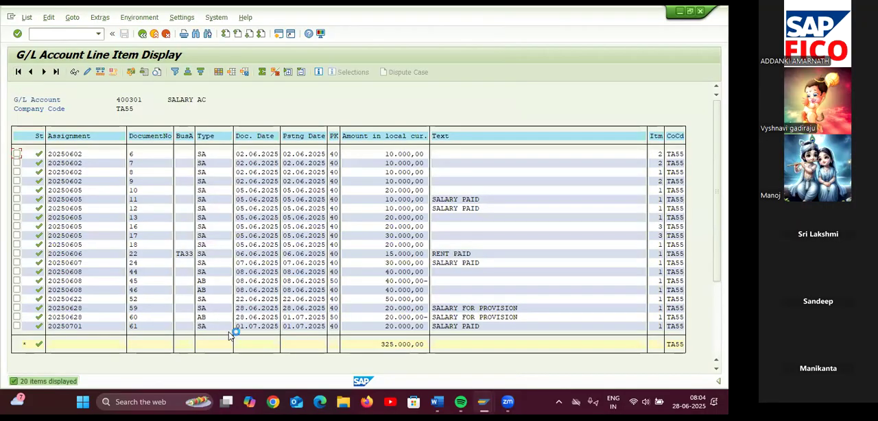
scroll(343, 305, down, 1)
scroll(343, 307, down, 1)
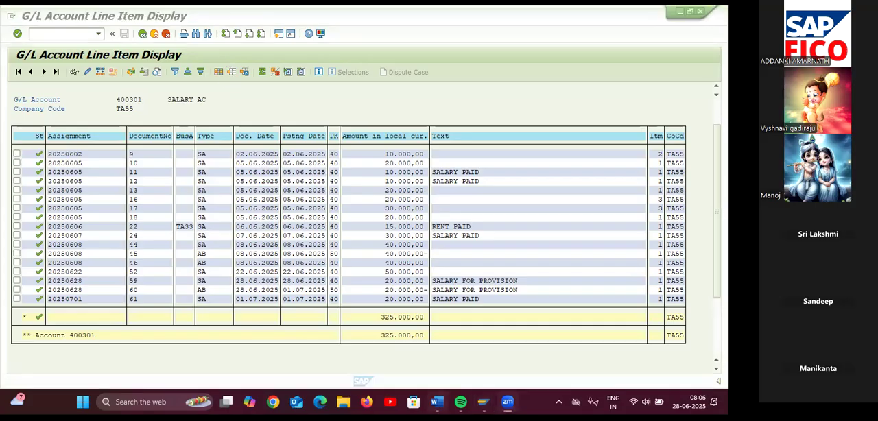
Look over the topic list in the Word document NEW SAP FICO TOP, open its text search, and return to SAP
mouse_move(437, 402)
click(378, 350)
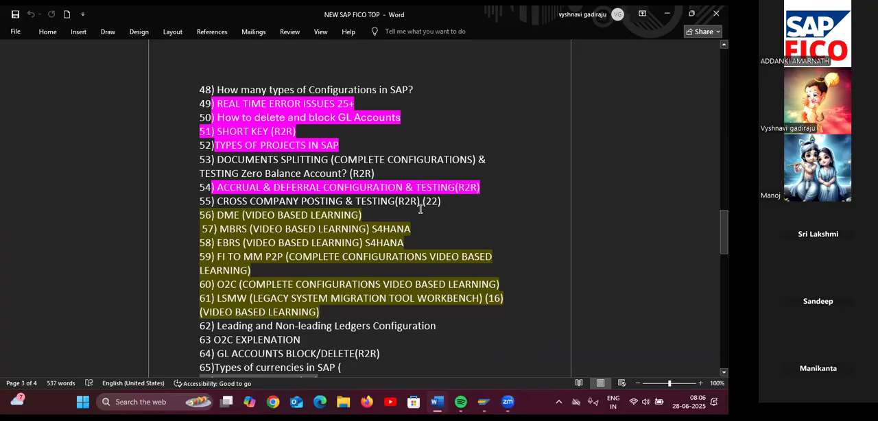
scroll(417, 221, up, 1)
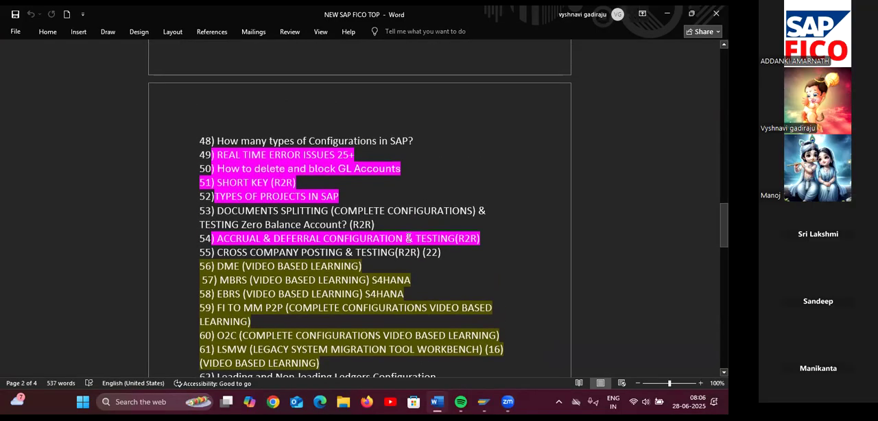
key(ctrl+f)
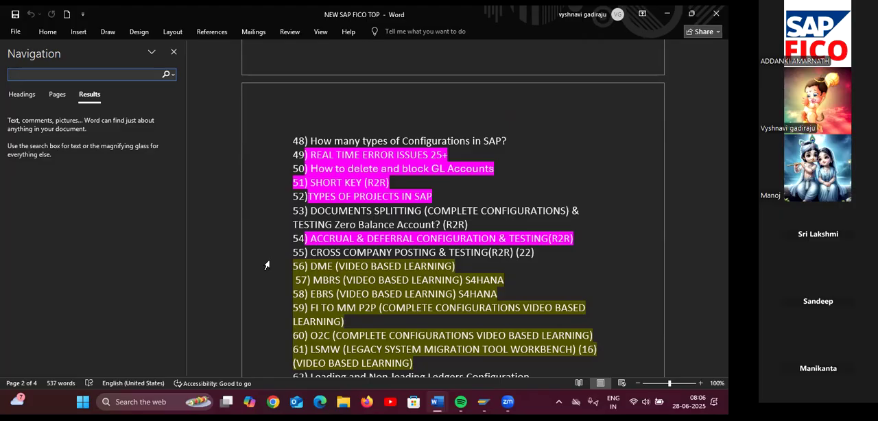
key(alt+Tab)
key(alt+Tab)
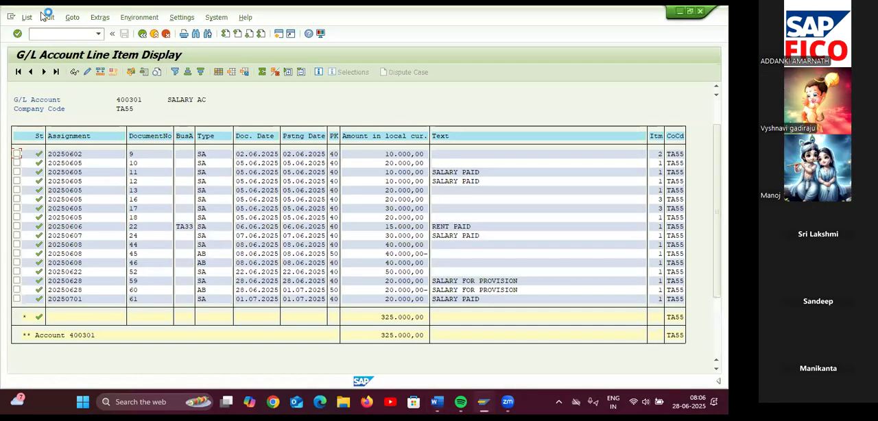
Start the G/L Account Balance Display transaction
click(58, 34)
text(/NFS10N)
key(Return)
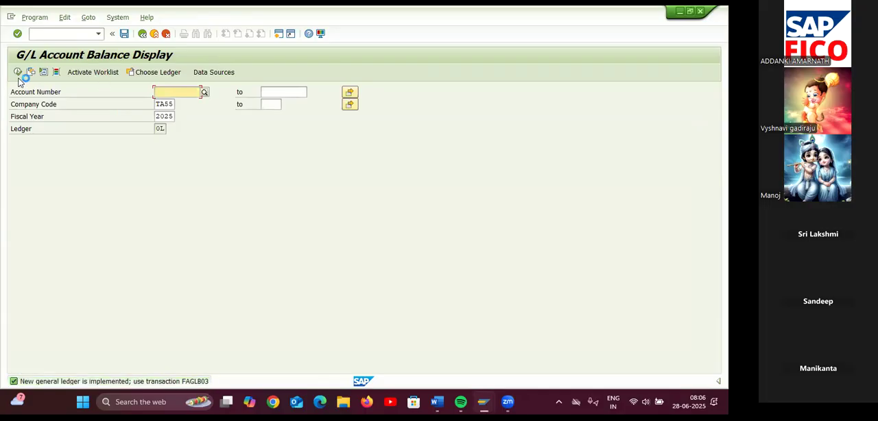
Display the 2025 balances of account 400301 SALARY AC in company code TA55 and examine the debits and credits per period
click(205, 93)
click(269, 142)
key(Return)
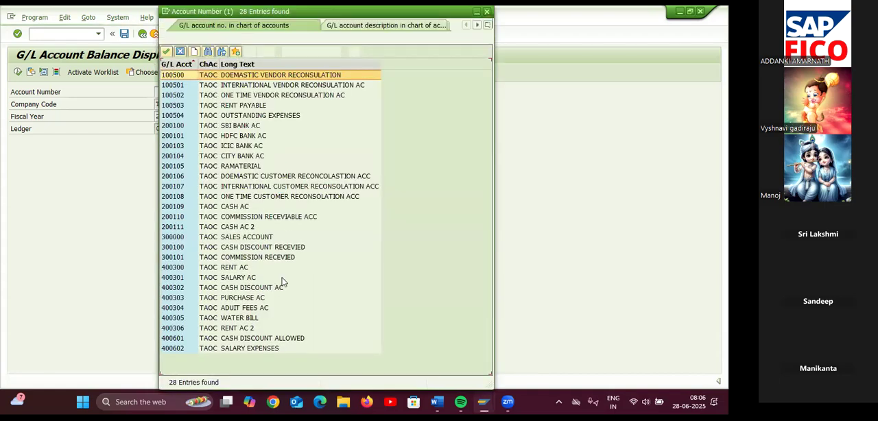
double_click(231, 278)
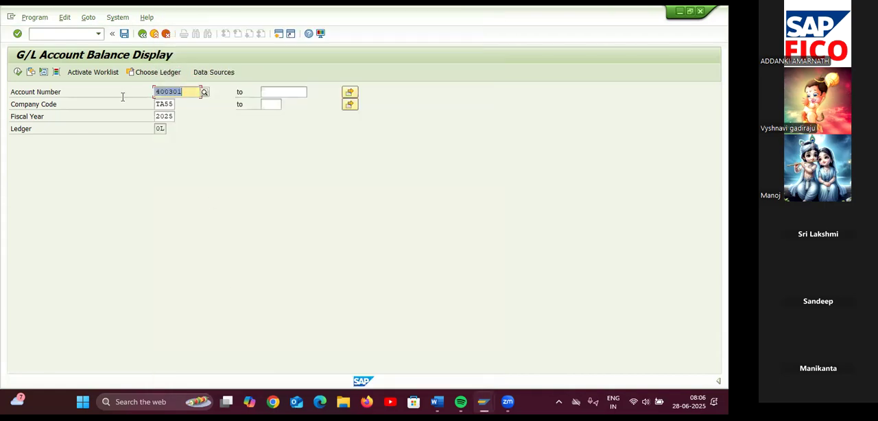
click(17, 72)
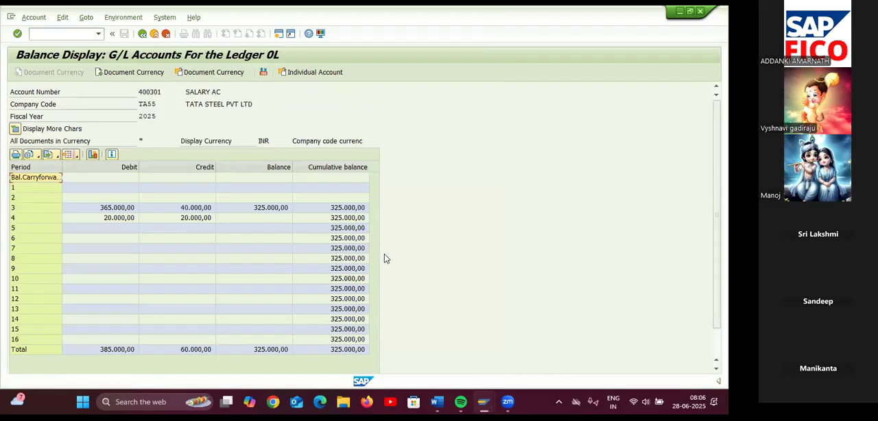
scroll(419, 238, down, 1)
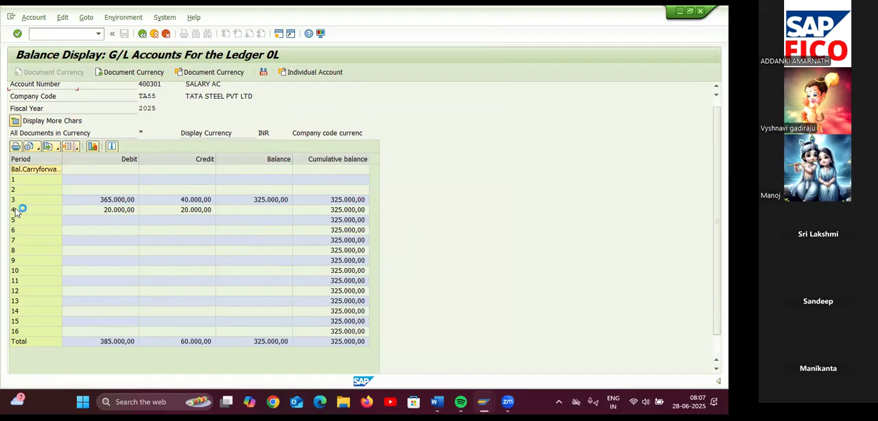
double_click(210, 214)
click(371, 63)
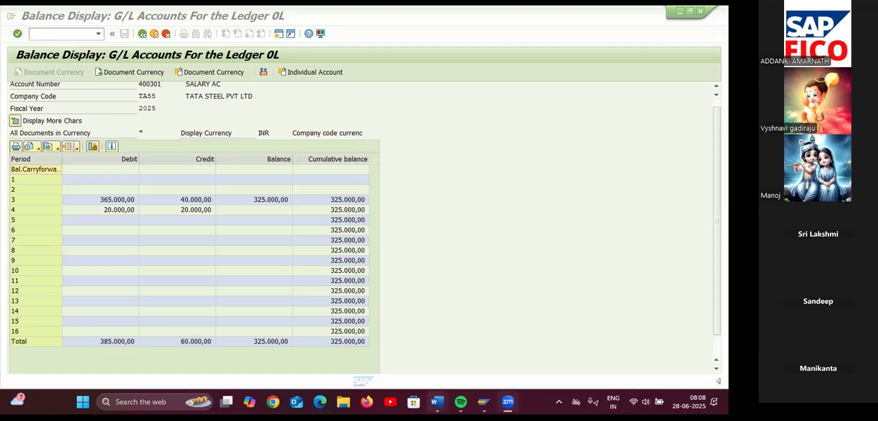
Switch to the Word document NEW SAP FICO TOP and search it for POSTING KEYS
mouse_move(437, 402)
click(415, 334)
click(137, 74)
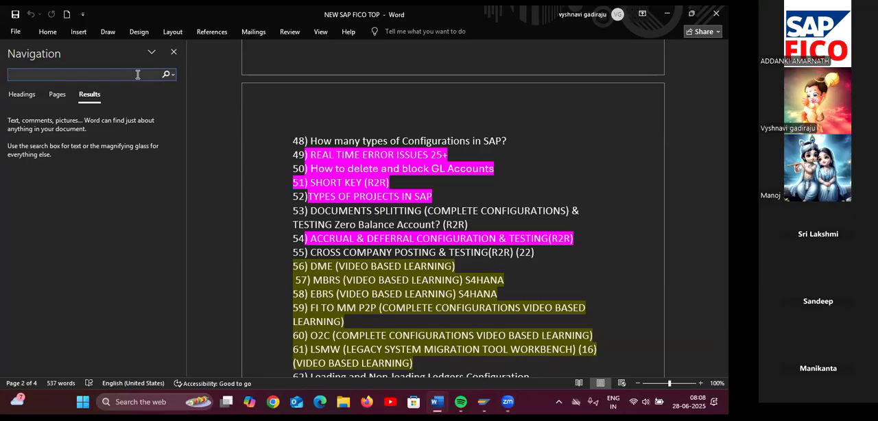
text(POSTING )
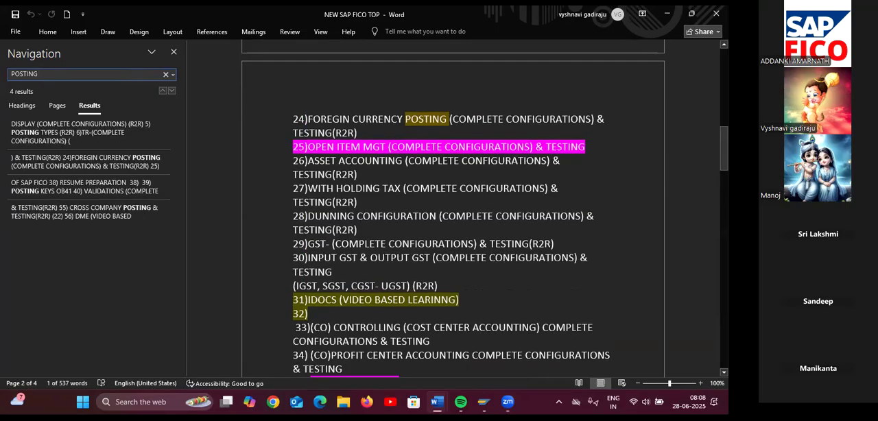
text(KEYS)
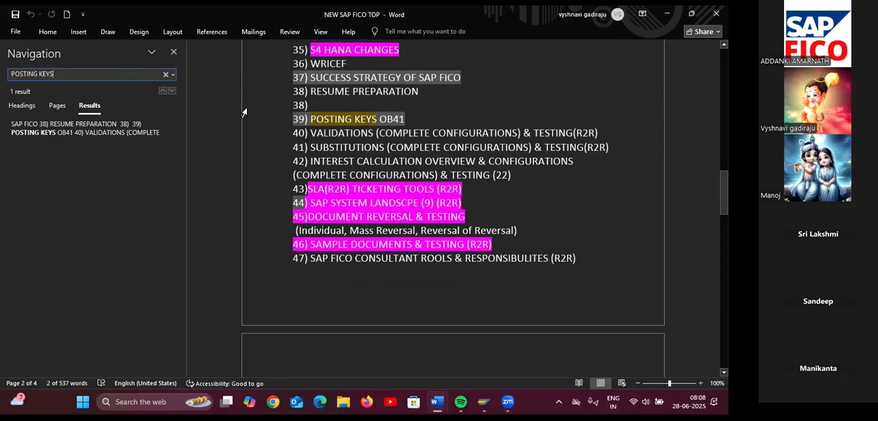
Highlight the topic line "39) POSTING KEYS OB41" in pink
drag(406, 121, 298, 122)
click(78, 31)
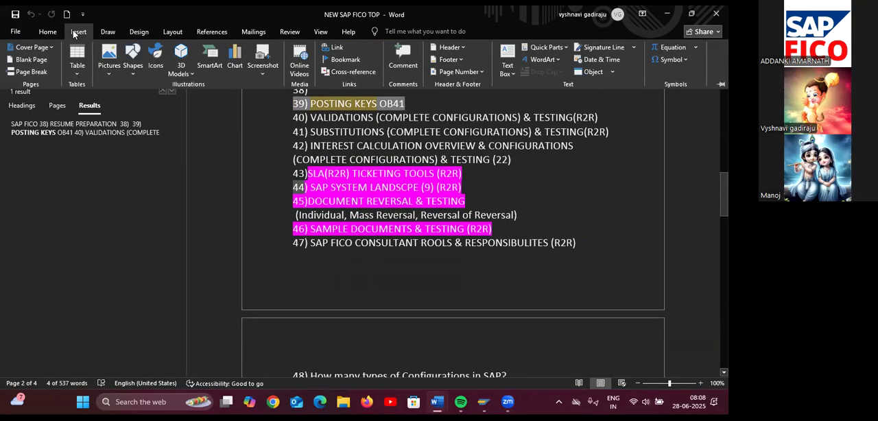
click(58, 33)
click(215, 68)
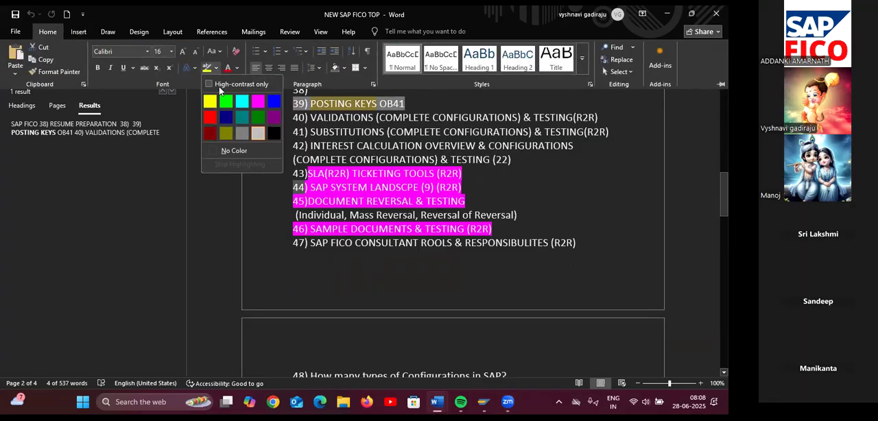
click(255, 102)
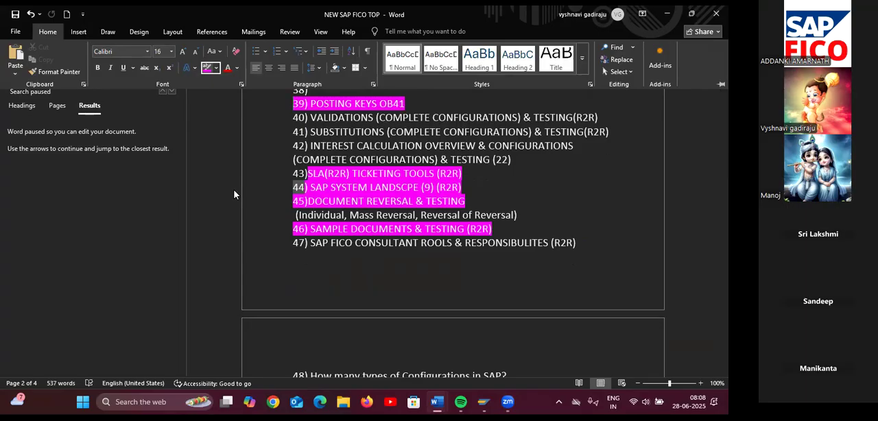
Collapse the ribbon and close the text search in the Word document
scroll(302, 234, up, 7)
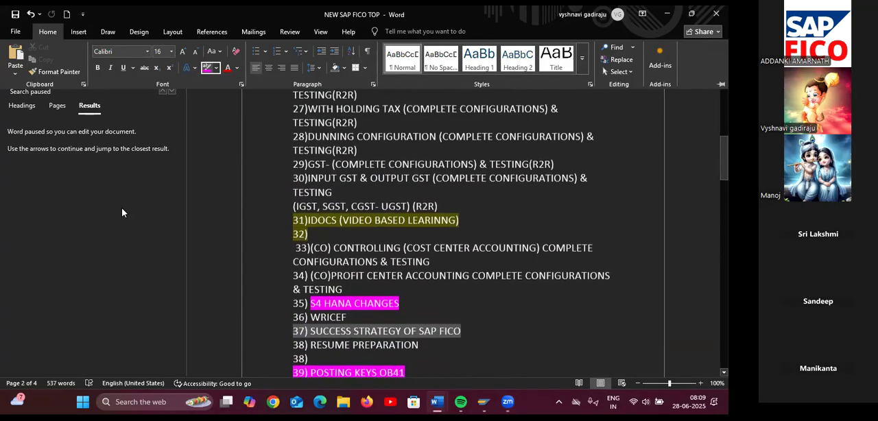
key(ctrl+F1)
click(175, 64)
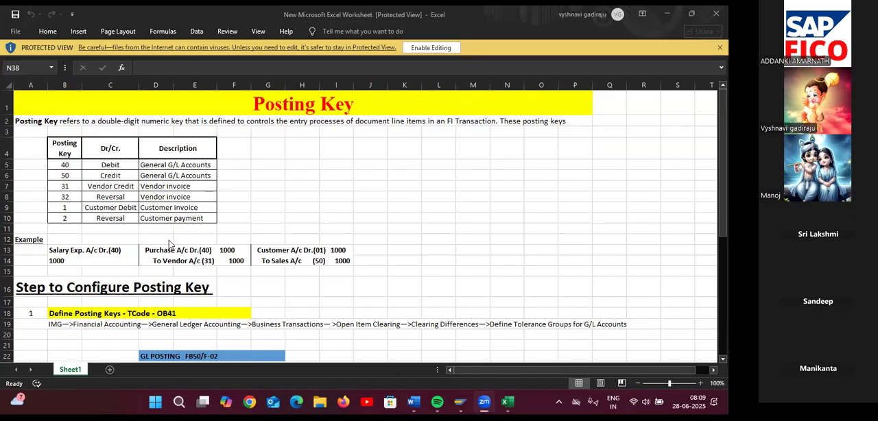
Read through the Excel posting key sheet, examining the example entries for G/L, vendor and customer invoices and payments
scroll(172, 245, down, 3)
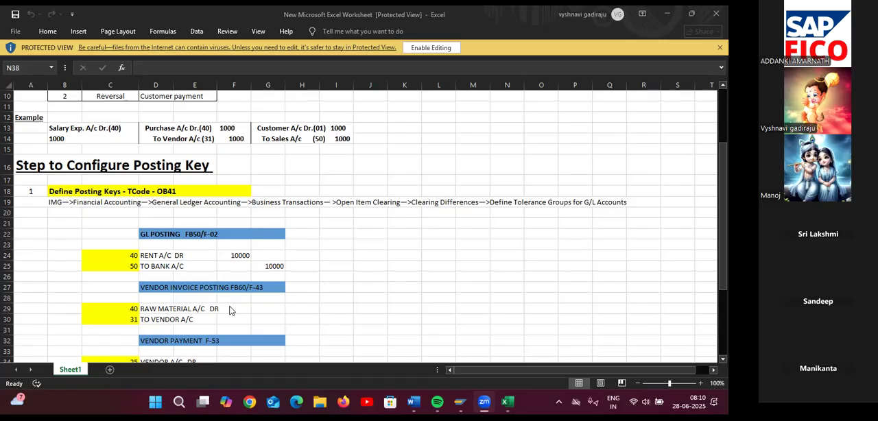
scroll(235, 325, down, 3)
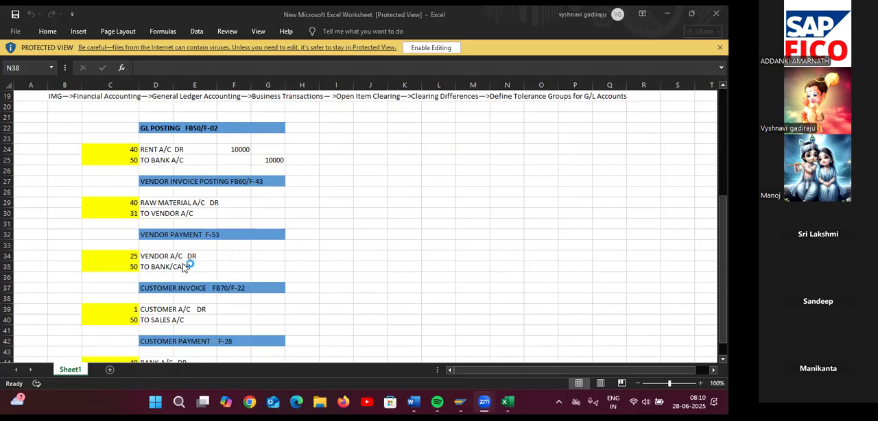
scroll(229, 306, down, 1)
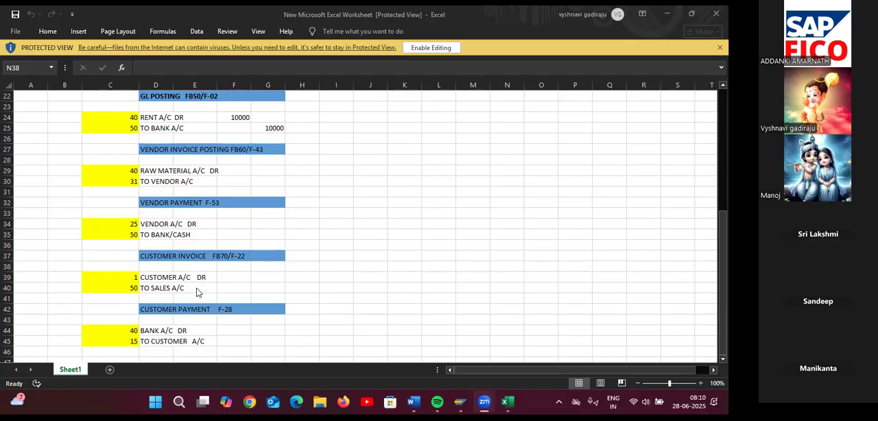
scroll(202, 295, down, 1)
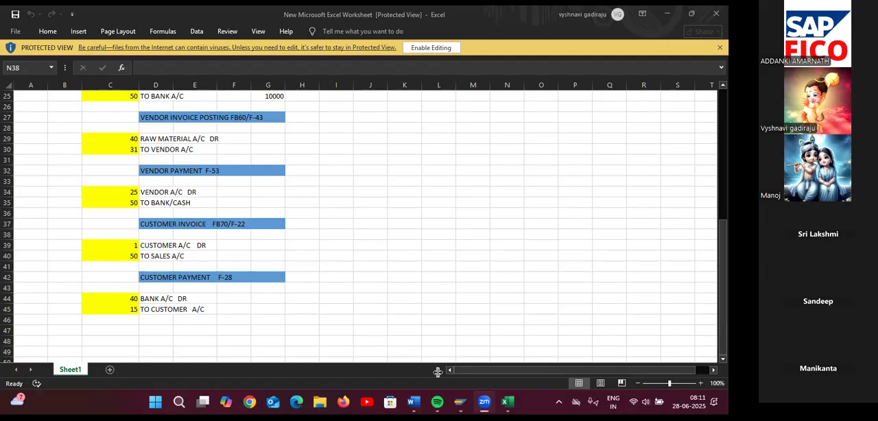
mouse_move(459, 402)
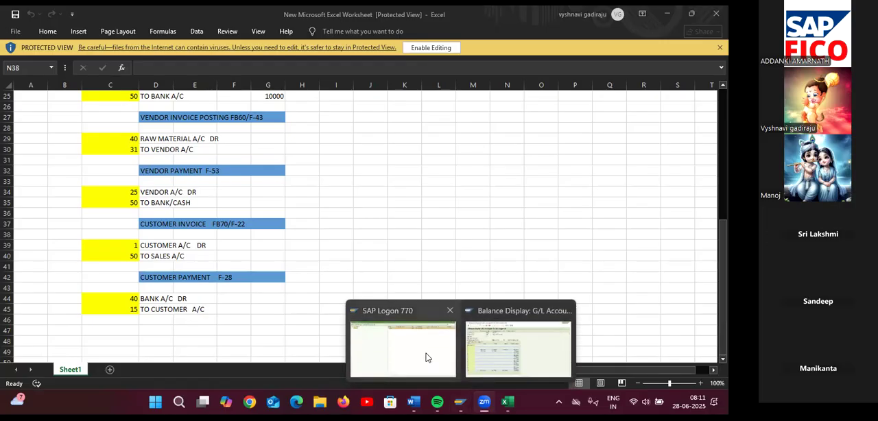
click(489, 350)
scroll(374, 267, up, 8)
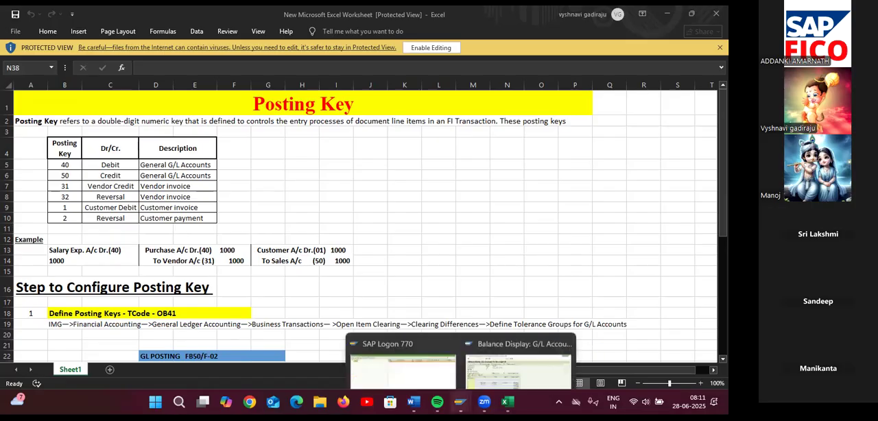
Switch from the Excel and Word files back to SAP and open the posting keys list with transaction OB41
click(670, 13)
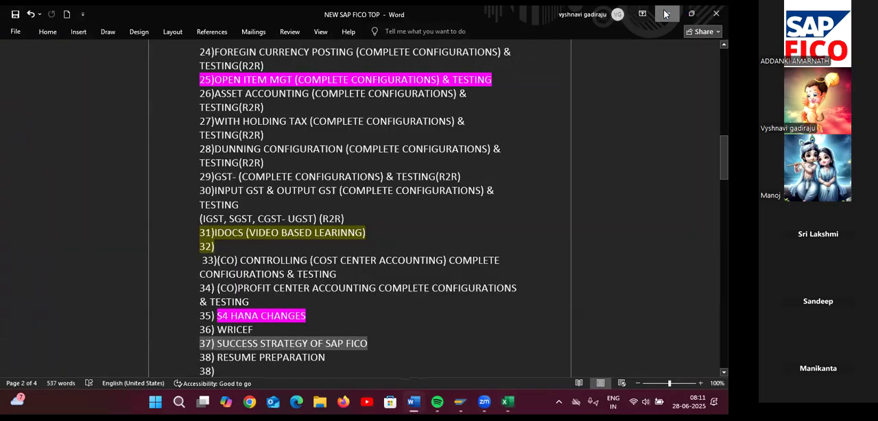
click(670, 14)
click(73, 37)
text(/NOB41)
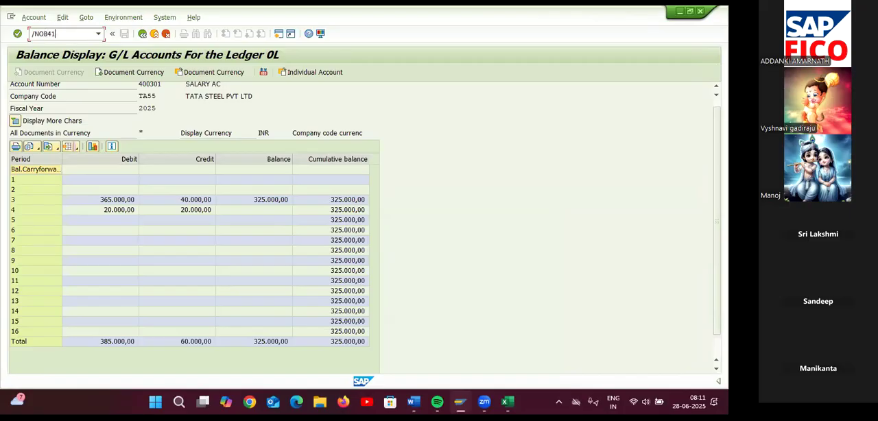
key(Return)
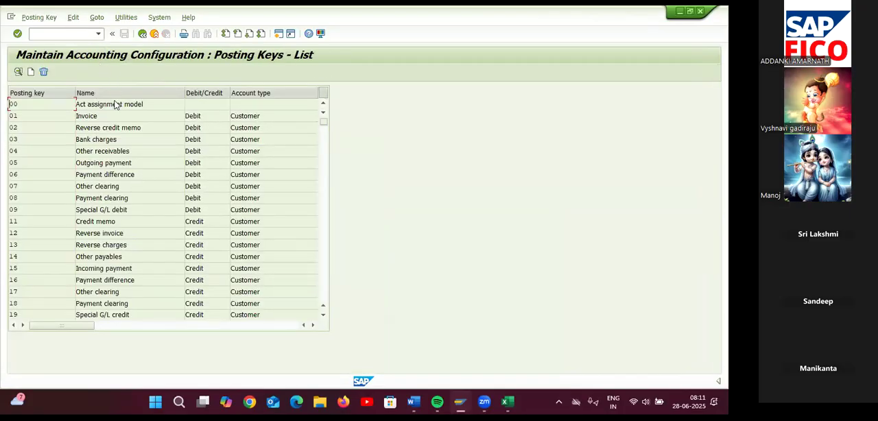
Examine the detail settings of the G/L account posting keys 40 (Debit entry) and 50 (Credit entry)
scroll(31, 211, down, 10)
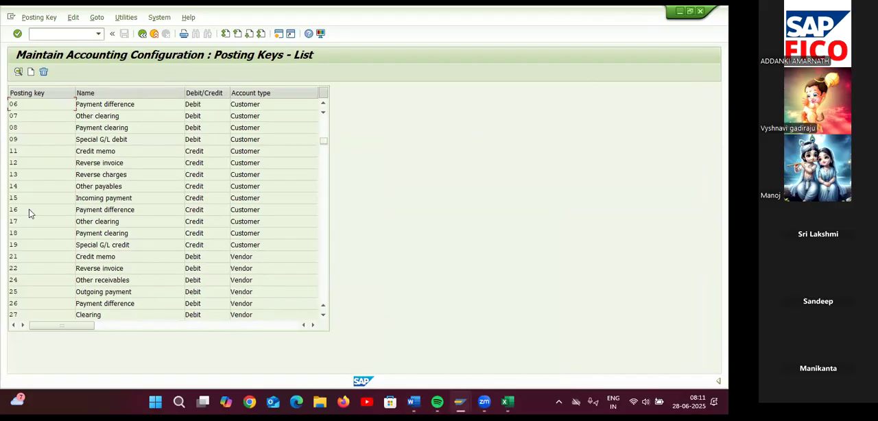
click(36, 163)
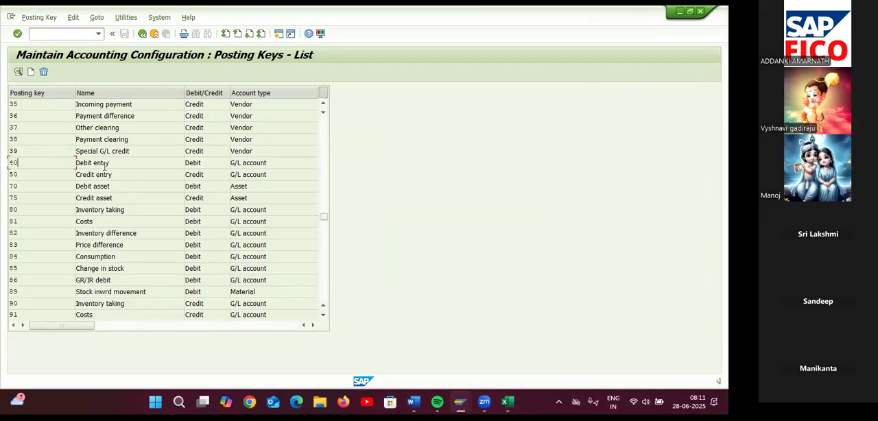
double_click(50, 164)
double_click(30, 175)
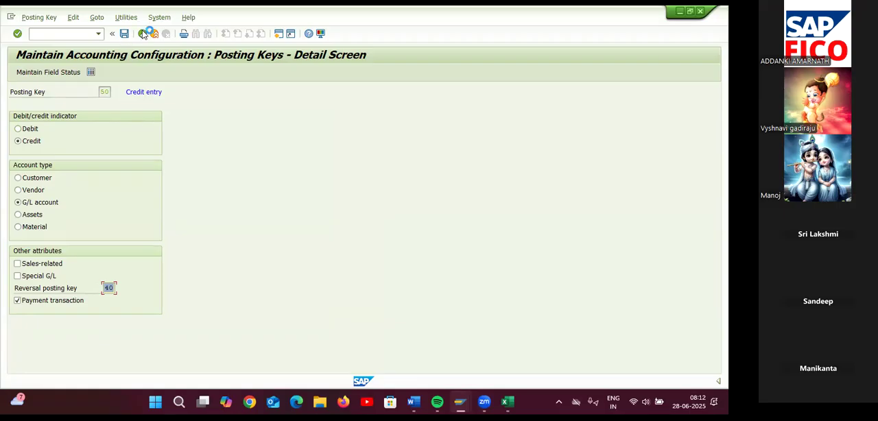
Open the field status variants overview and position the list on variant TAFV
click(68, 36)
text(/NOBC4)
key(Return)
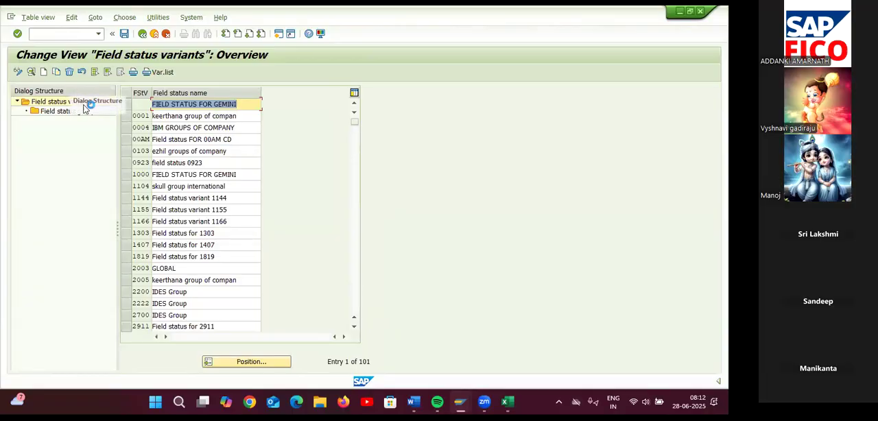
click(244, 362)
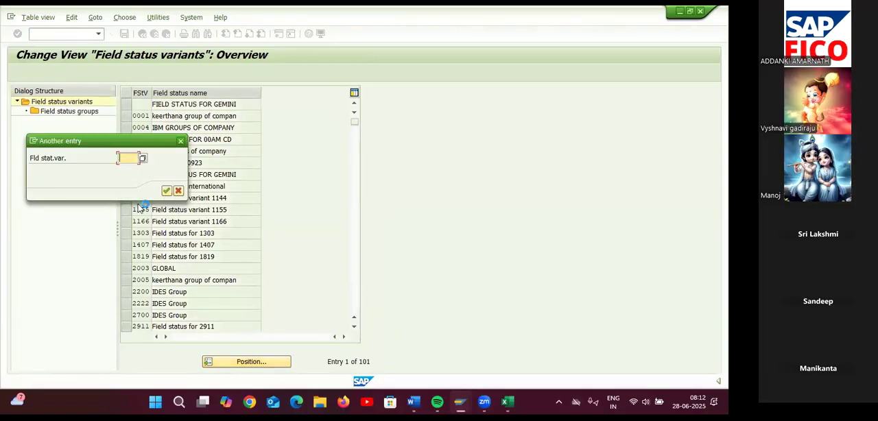
text(TAFV)
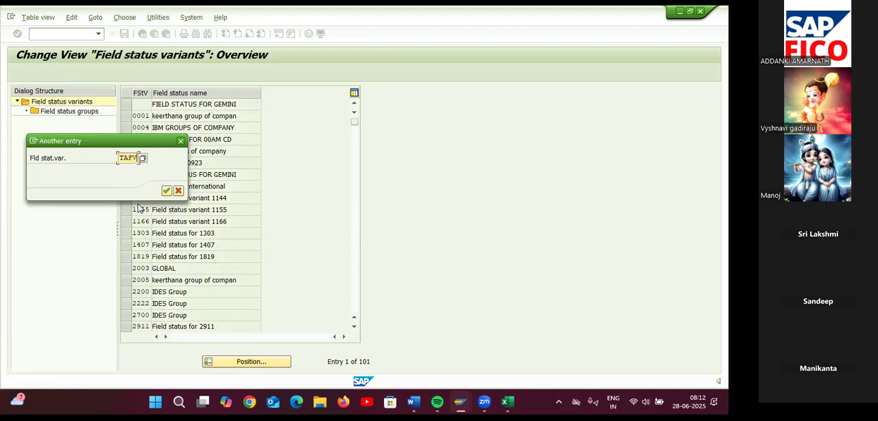
key(Return)
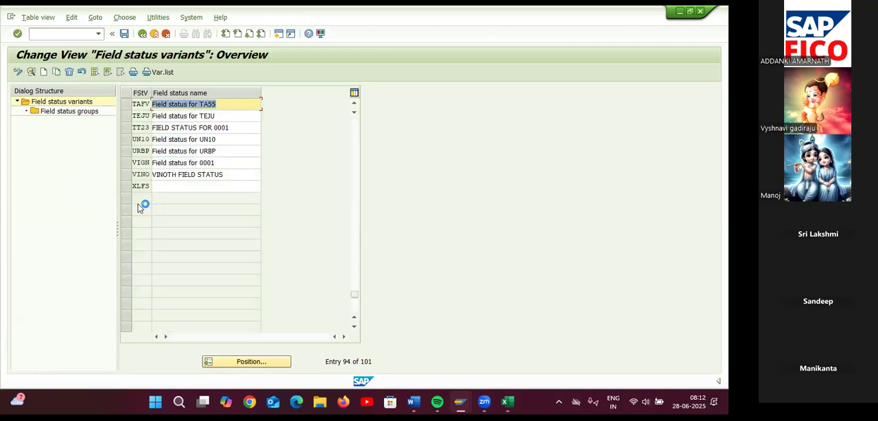
Select field status variant TAFV and display its field status groups
click(141, 103)
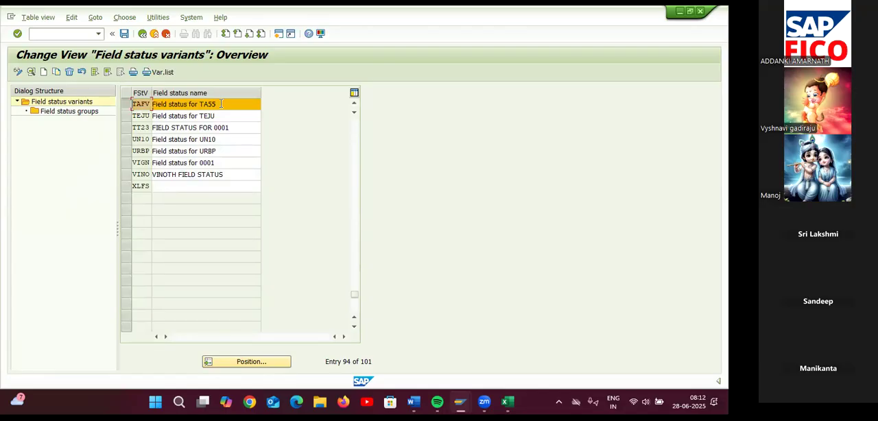
click(49, 114)
click(59, 115)
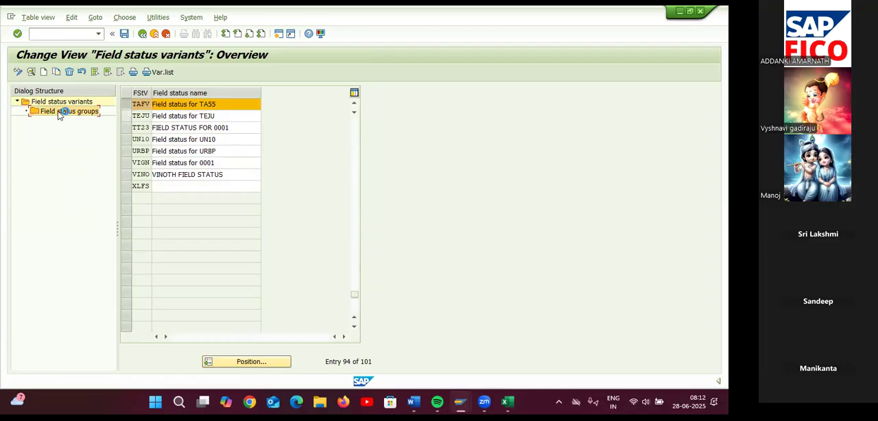
double_click(58, 115)
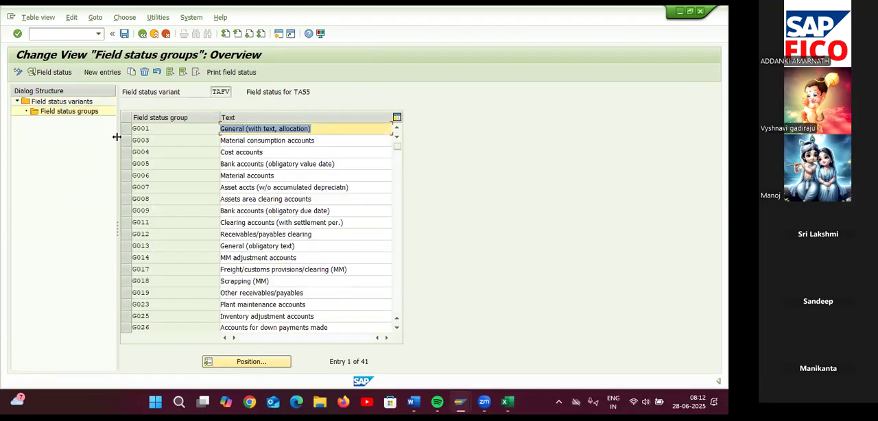
Make Text a required entry in the general data of field status group G001 and save the change
double_click(158, 130)
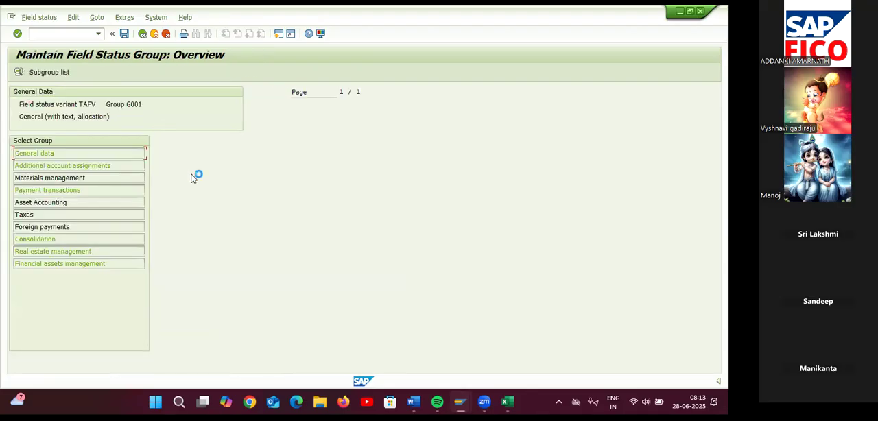
double_click(73, 157)
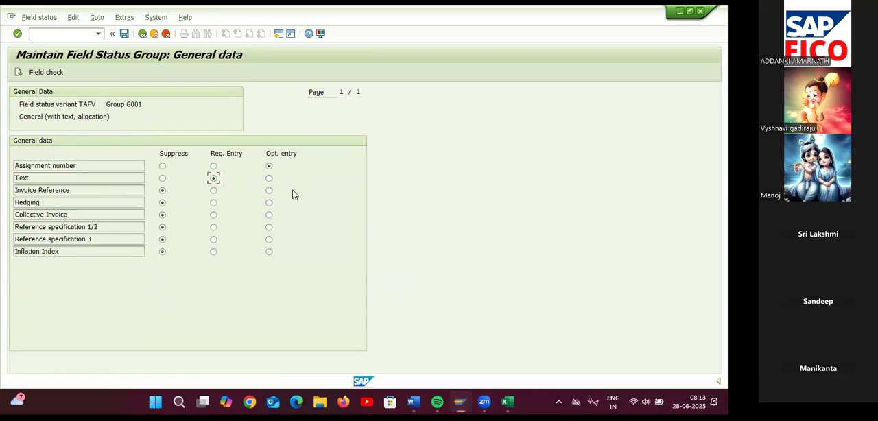
click(125, 37)
click(195, 190)
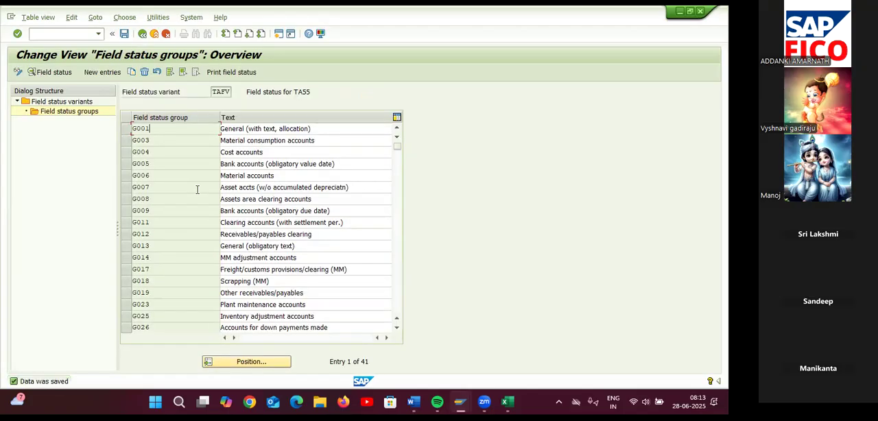
Open a new SAP session and start G/L account document entry with transaction FB50
click(279, 35)
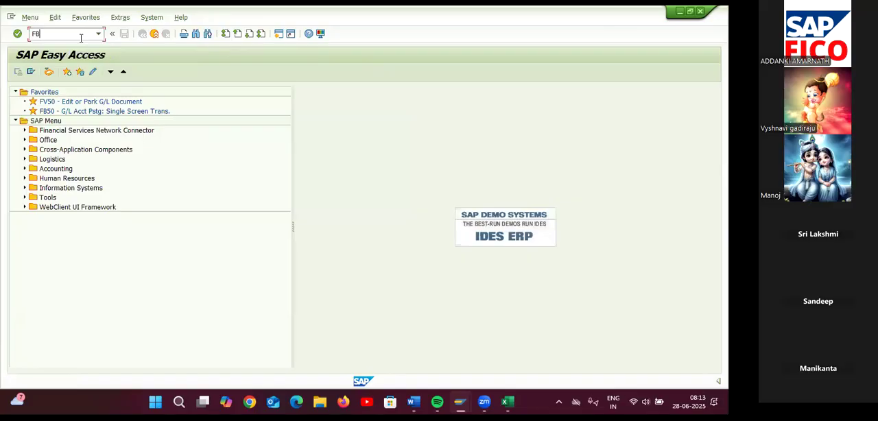
text(FB50)
key(Return)
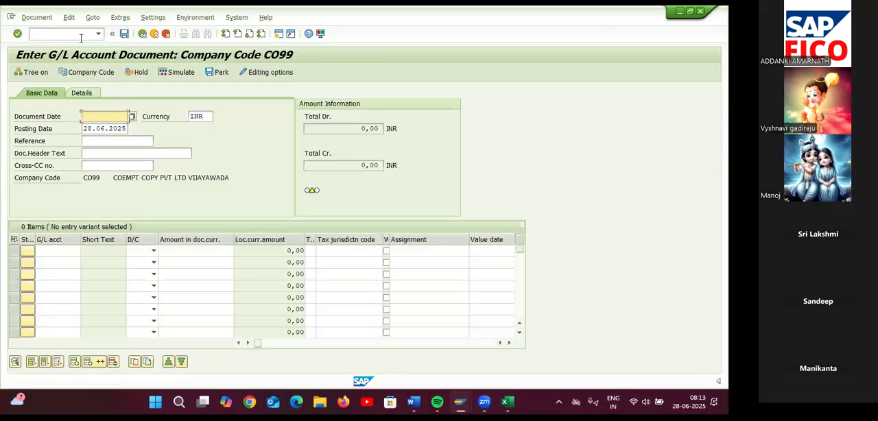
Set the document date to 28.06.2025 and enter a debit line of 10000 for G/L account 400300 (RENT PAID)
click(131, 117)
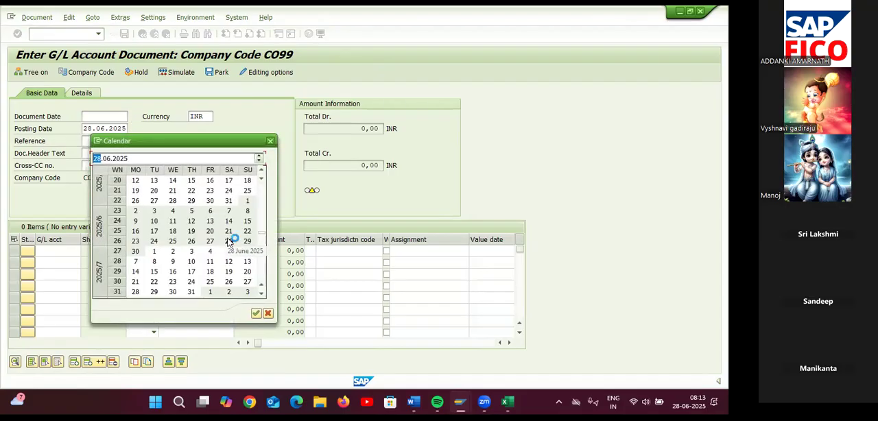
double_click(229, 241)
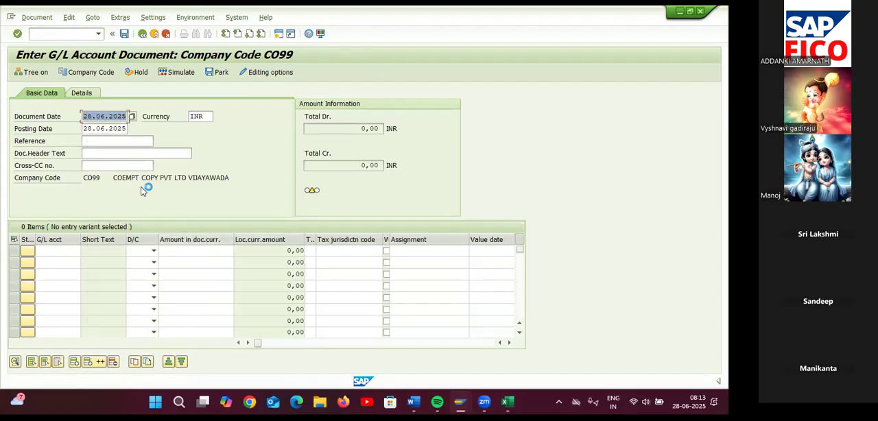
key(Return)
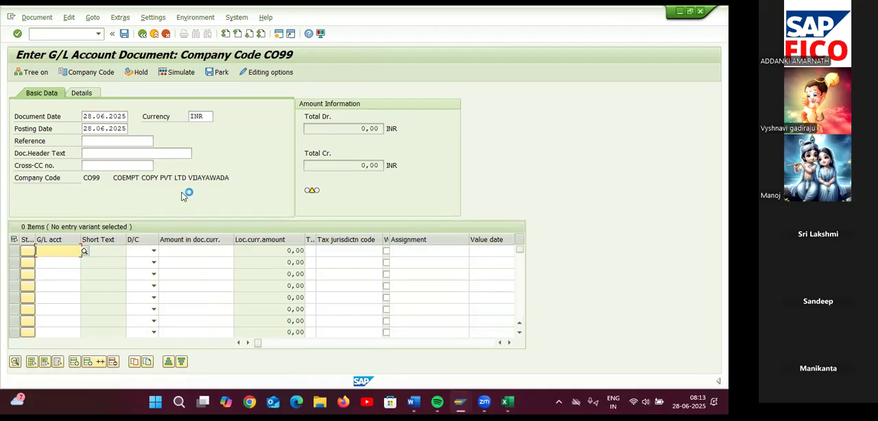
click(85, 251)
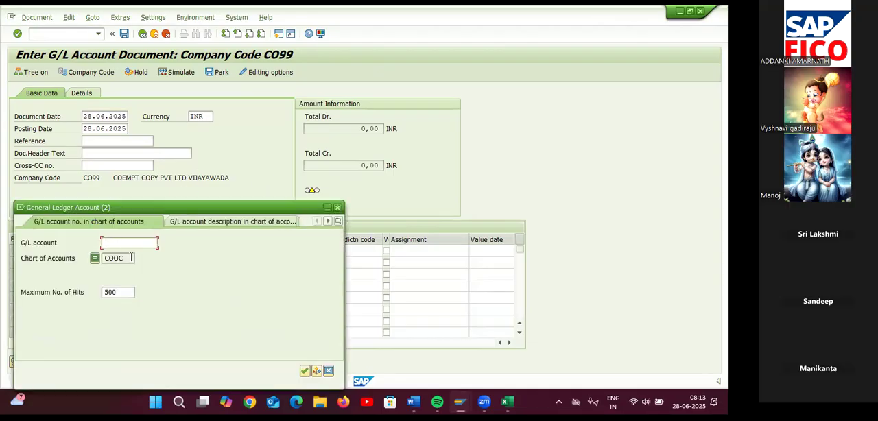
key(Return)
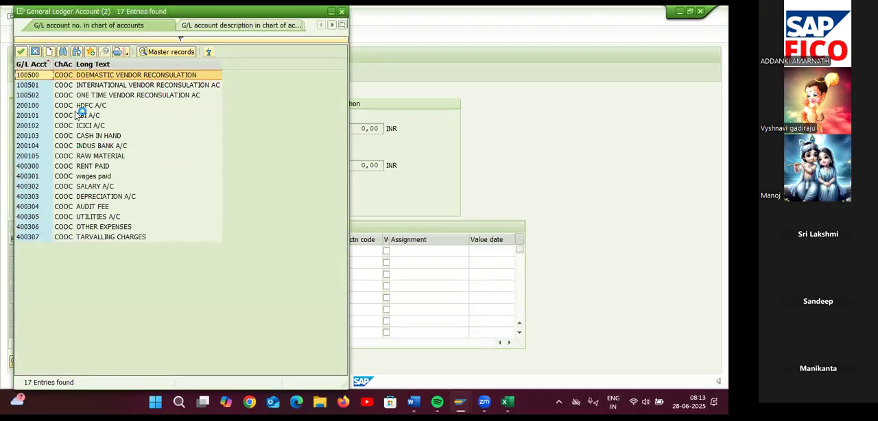
click(93, 166)
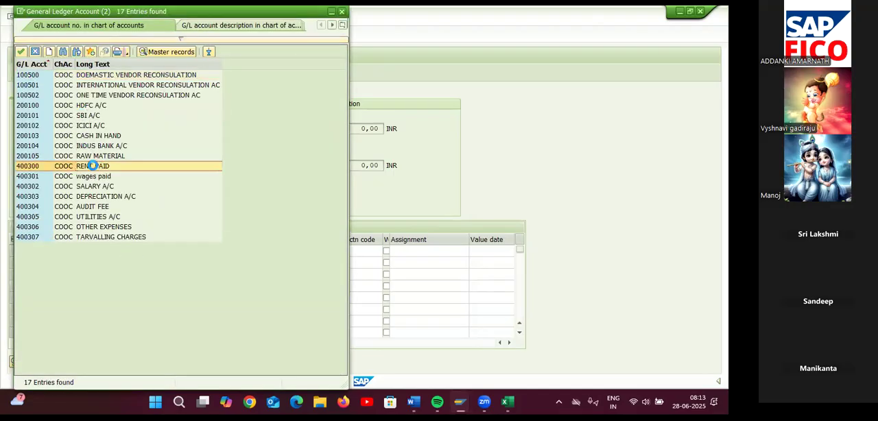
double_click(92, 166)
click(134, 252)
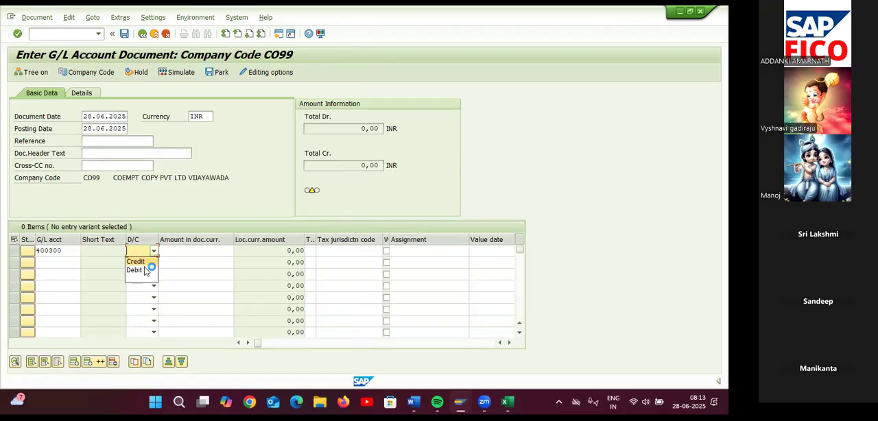
click(134, 269)
click(193, 252)
text(10000)
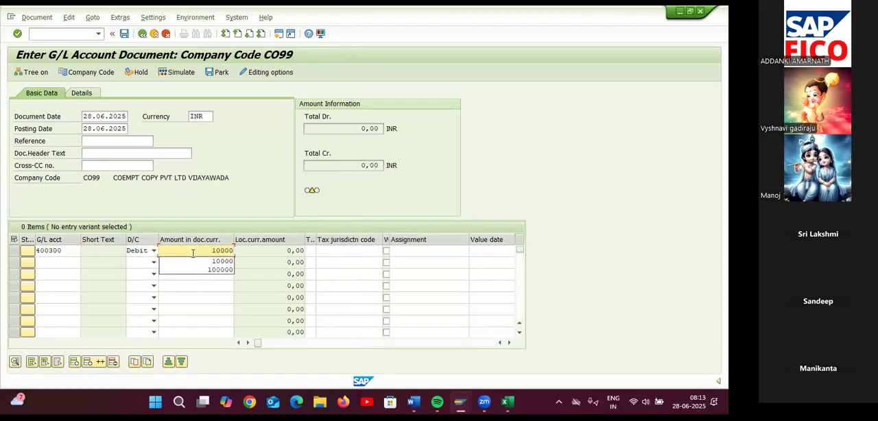
click(77, 263)
click(85, 264)
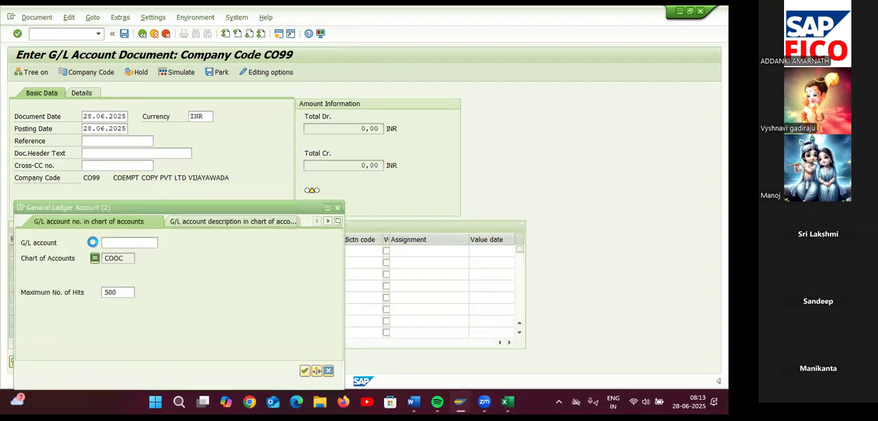
click(124, 258)
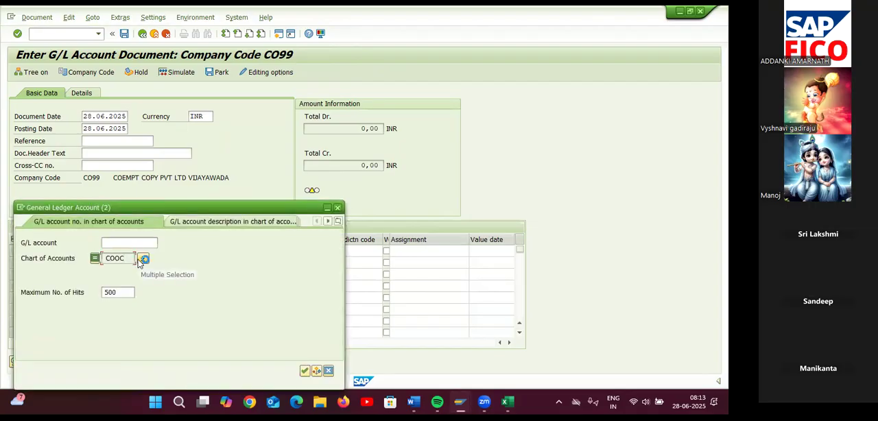
key(Return)
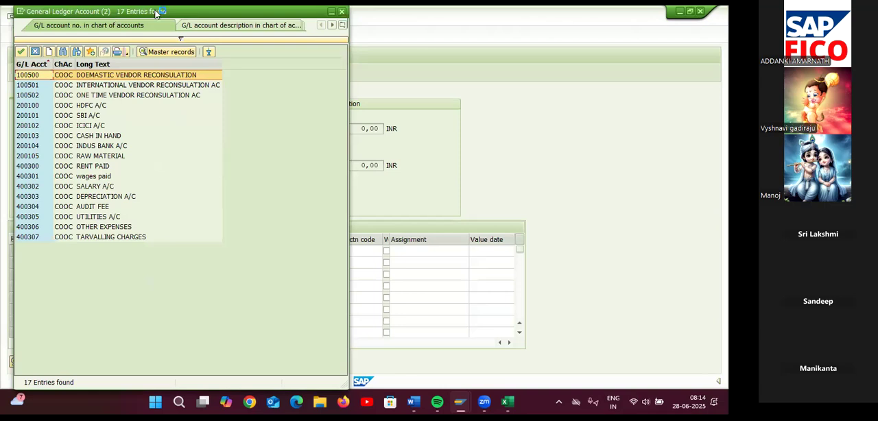
drag(156, 12, 128, 96)
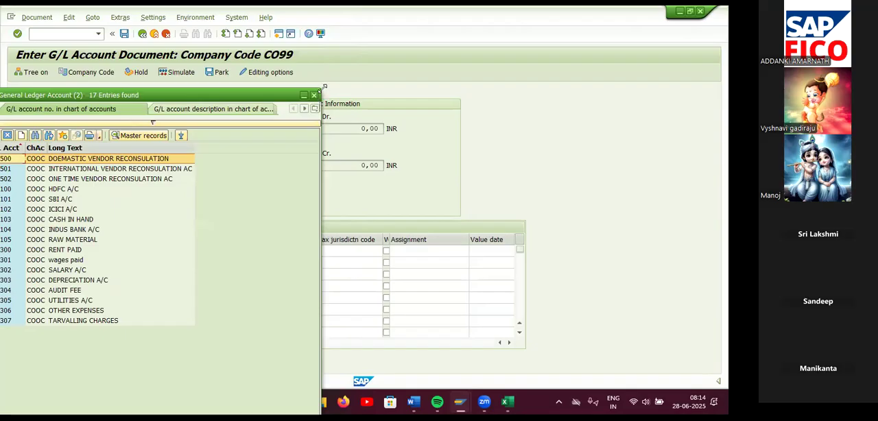
click(314, 96)
Change the company code to TA55 and set the document date to 28.06.2025
click(79, 74)
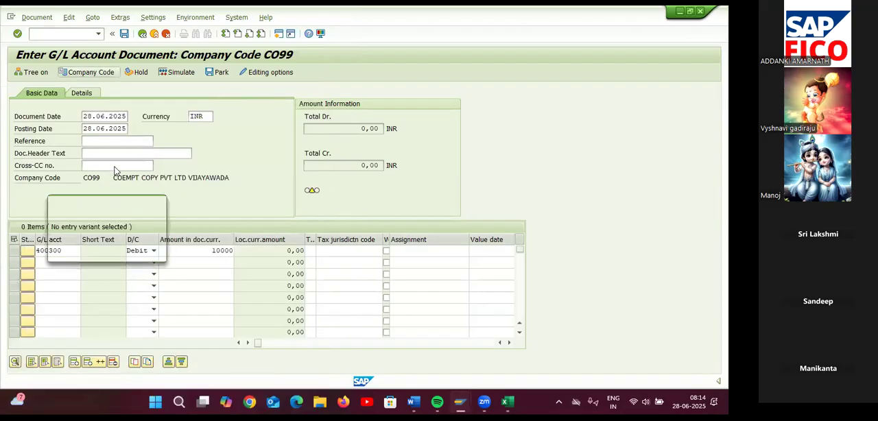
text(TA55)
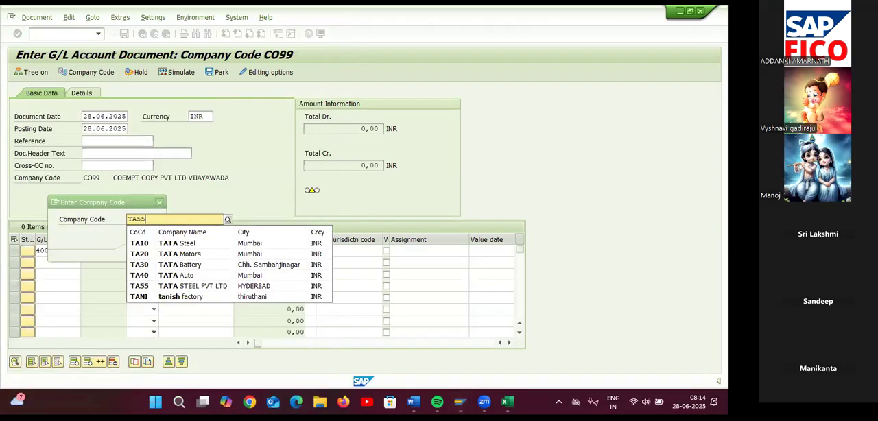
key(Return)
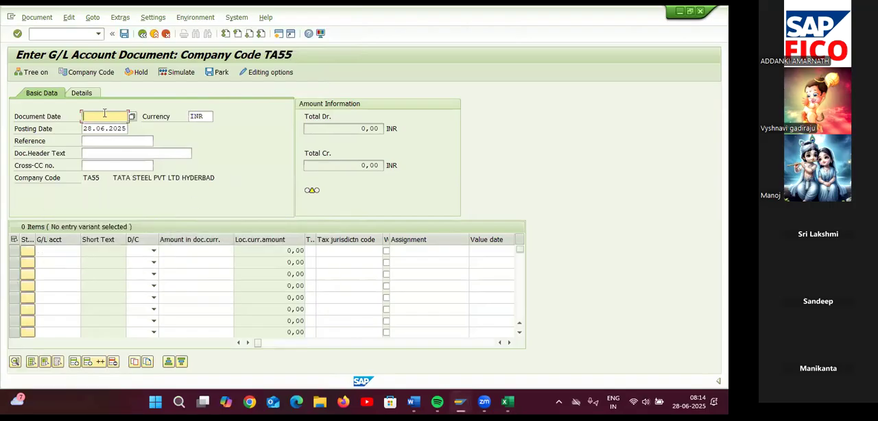
click(133, 118)
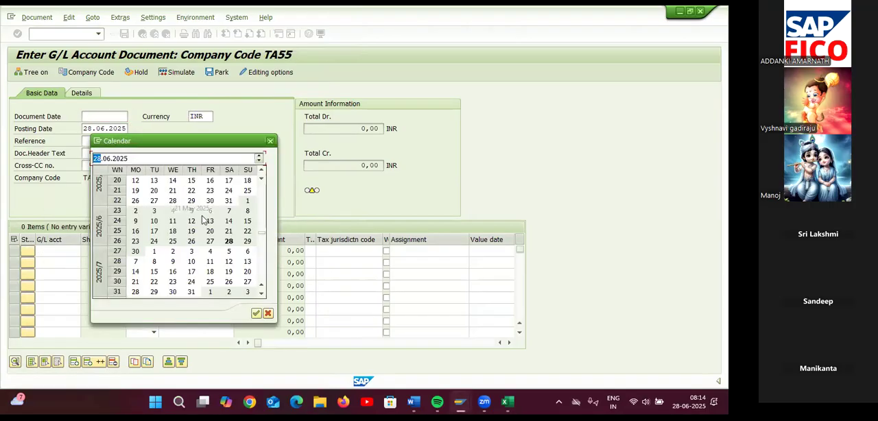
double_click(223, 243)
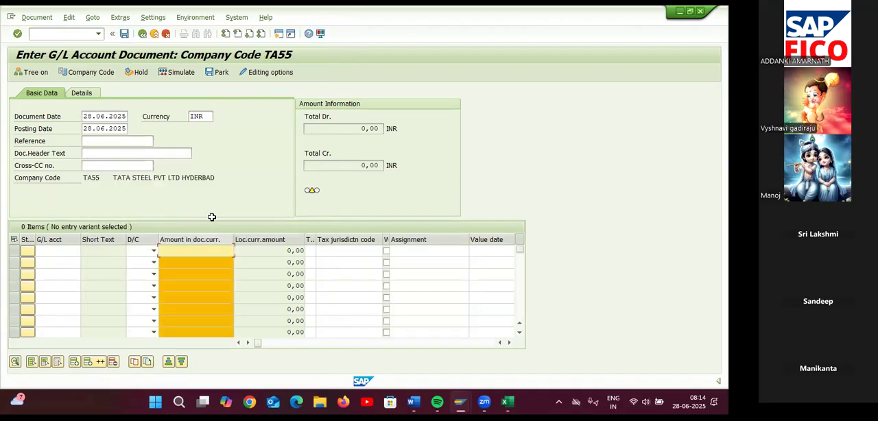
Enter a debit line of 10000 for G/L account 400300 (RENT AC) in the document
click(58, 251)
click(204, 240)
click(55, 249)
click(86, 252)
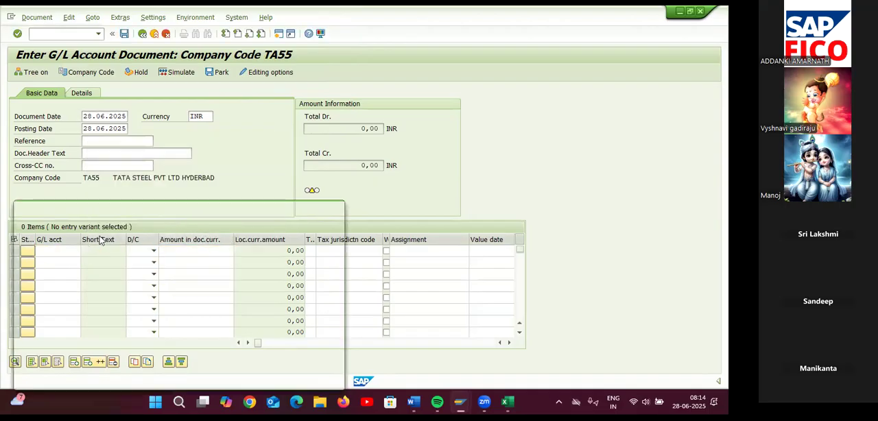
click(131, 257)
key(Return)
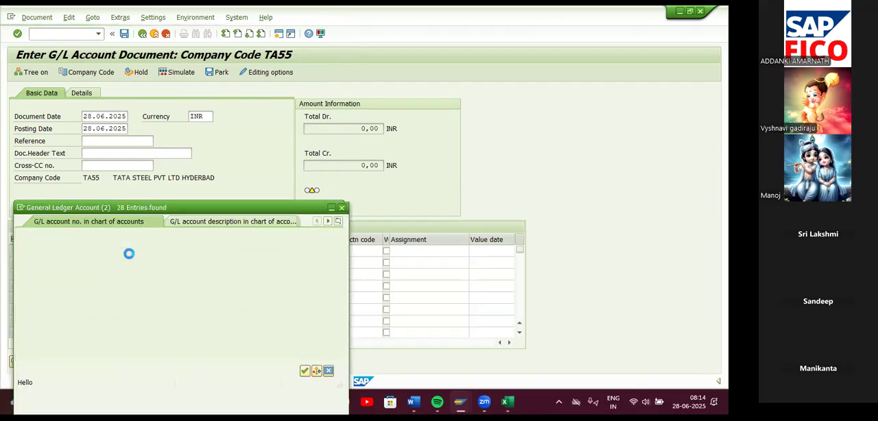
double_click(94, 268)
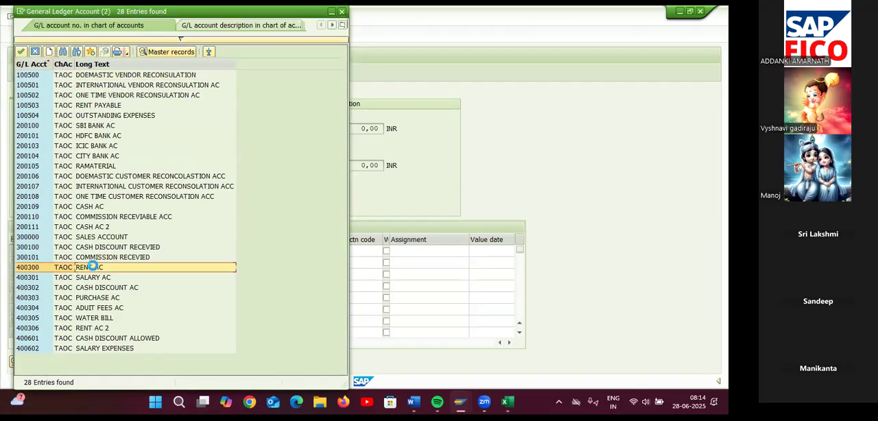
click(147, 251)
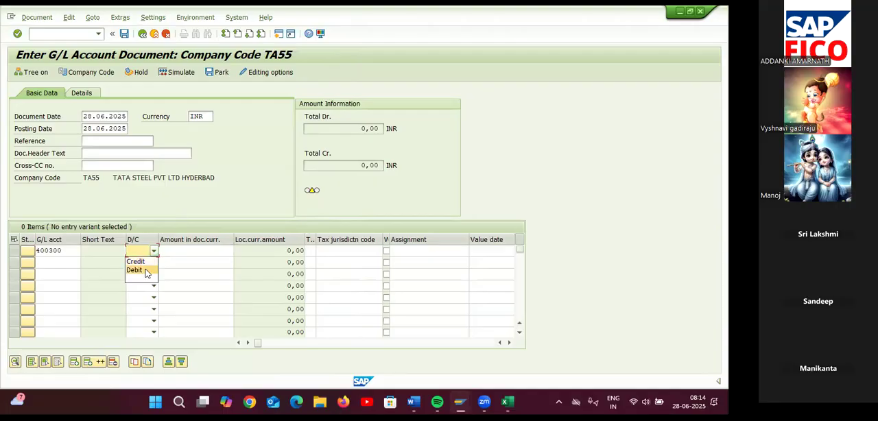
click(140, 270)
click(181, 251)
text(10000)
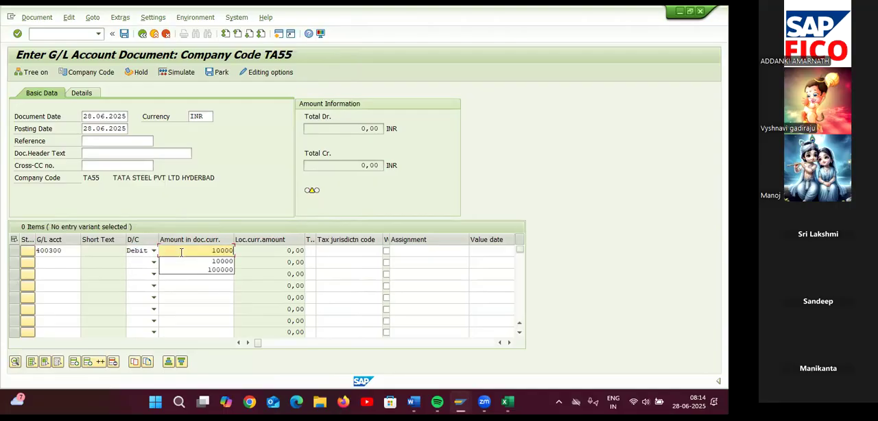
Add a credit line of 10000 for G/L account 200100 (SBI BANK AC) and try to validate the entries
click(57, 263)
click(86, 263)
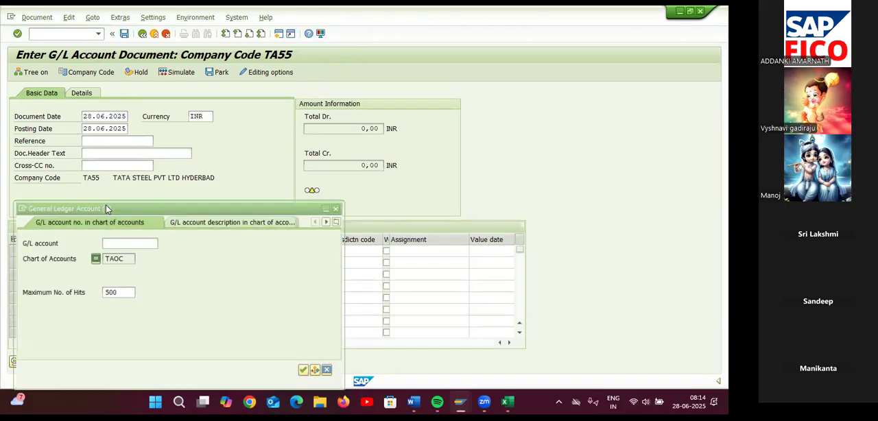
key(Return)
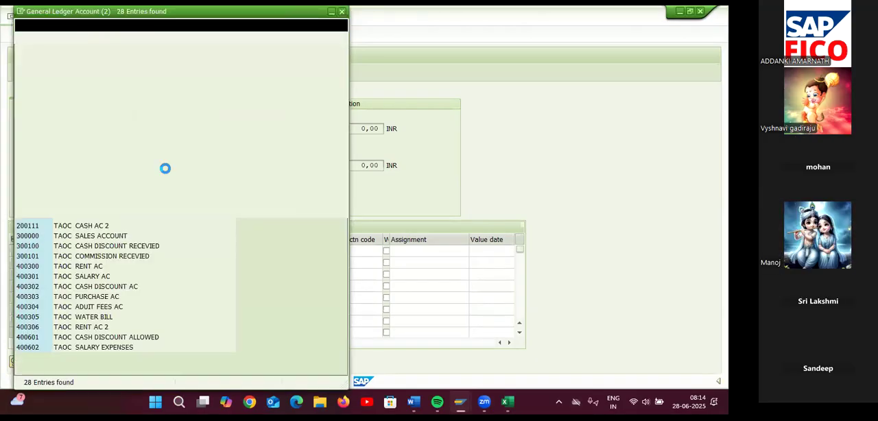
double_click(108, 127)
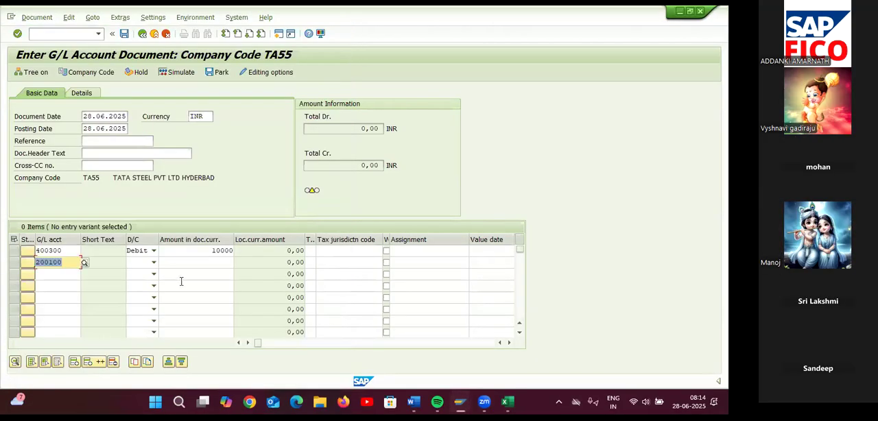
click(152, 263)
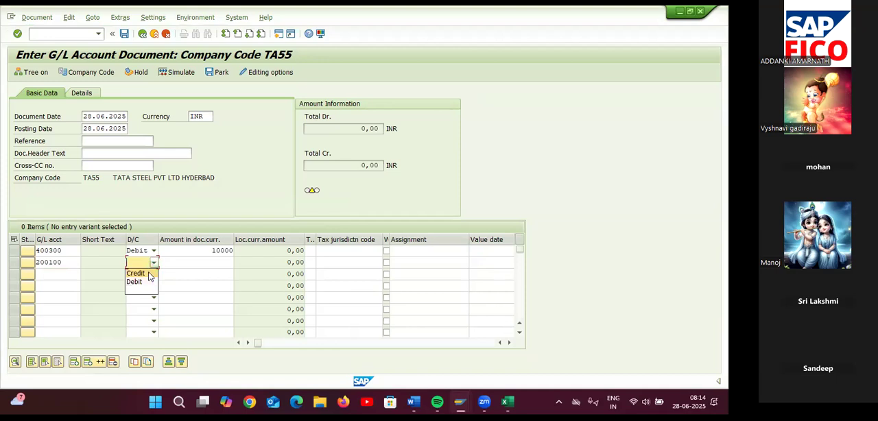
click(137, 273)
click(192, 262)
text(10000)
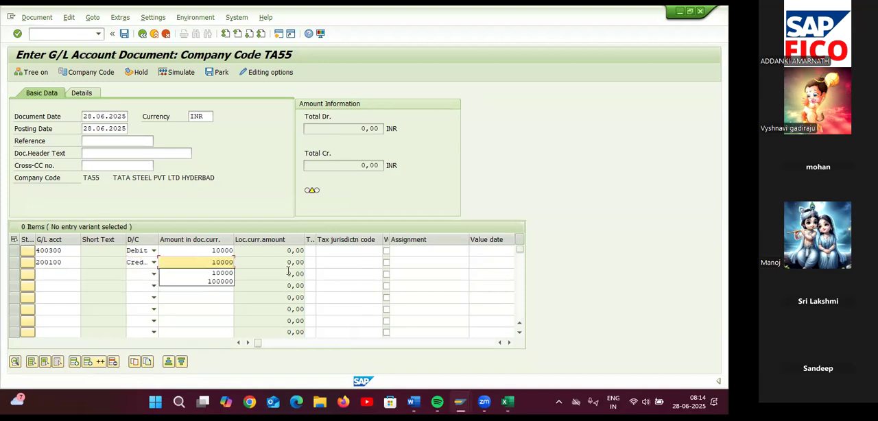
key(Return)
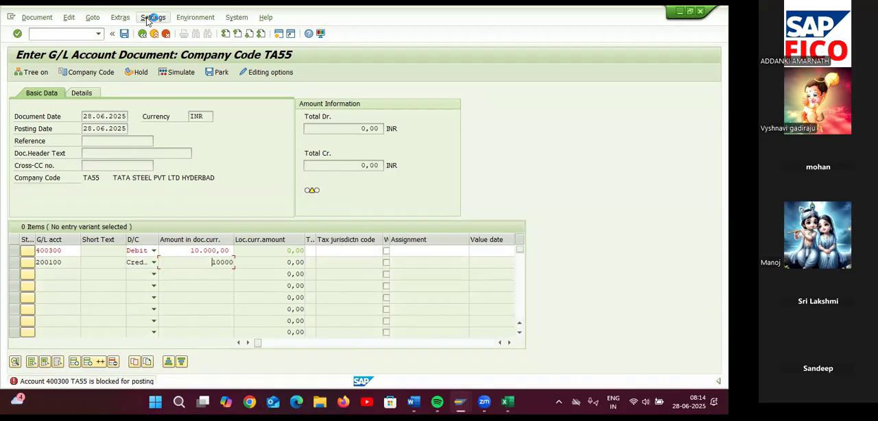
Start central G/L account editing in a new SAP session
click(278, 37)
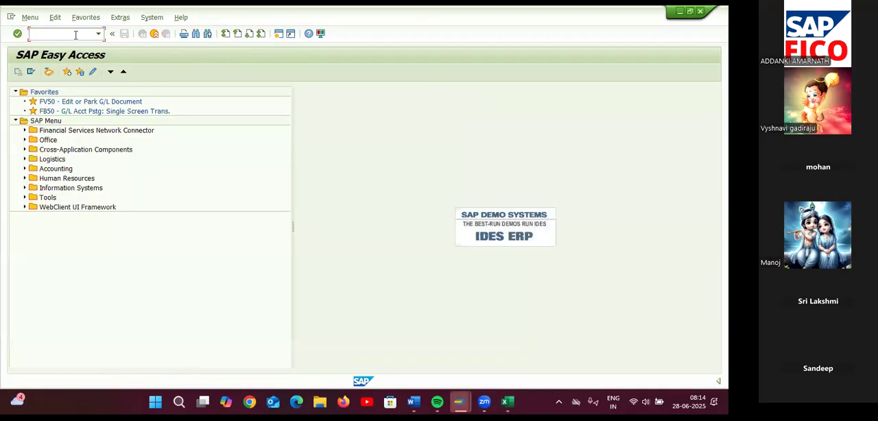
text(/)
key(BackSpace)
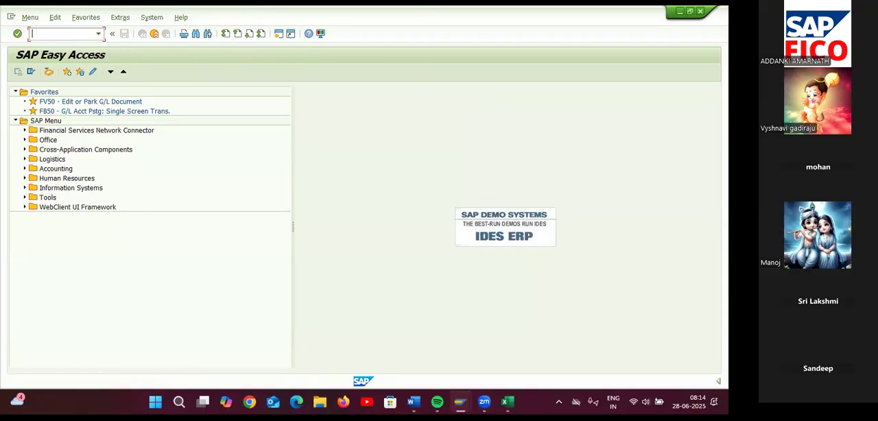
key(Return)
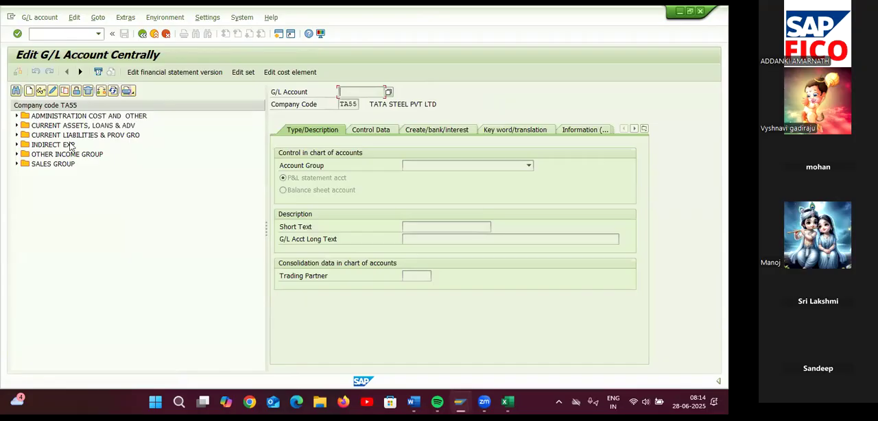
Remove the chart-of-accounts posting block from G/L account 400300 (RENT AC) under ADMINISTRATION COST AND OTHER and save
click(17, 117)
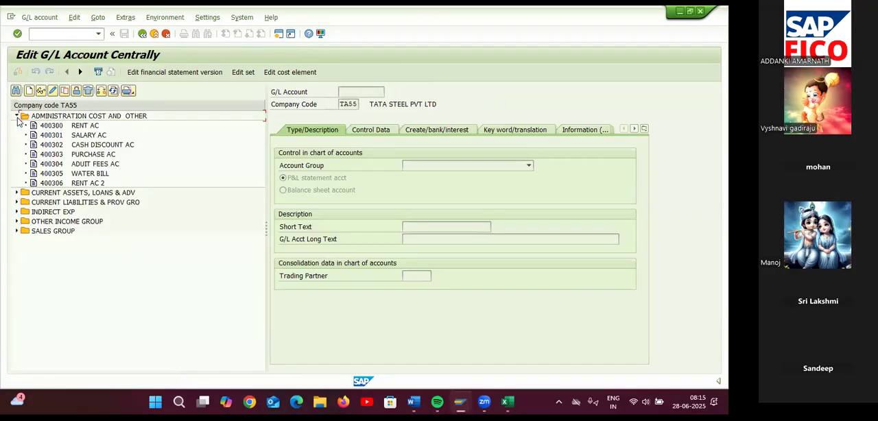
double_click(77, 129)
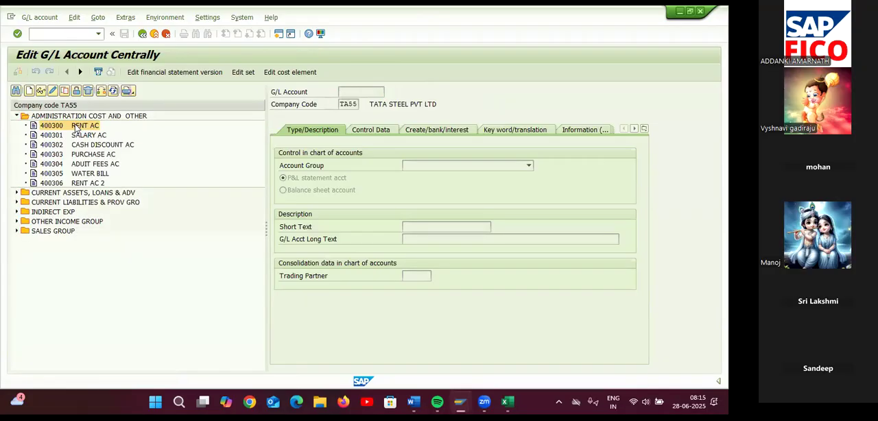
click(87, 91)
click(282, 177)
click(282, 177)
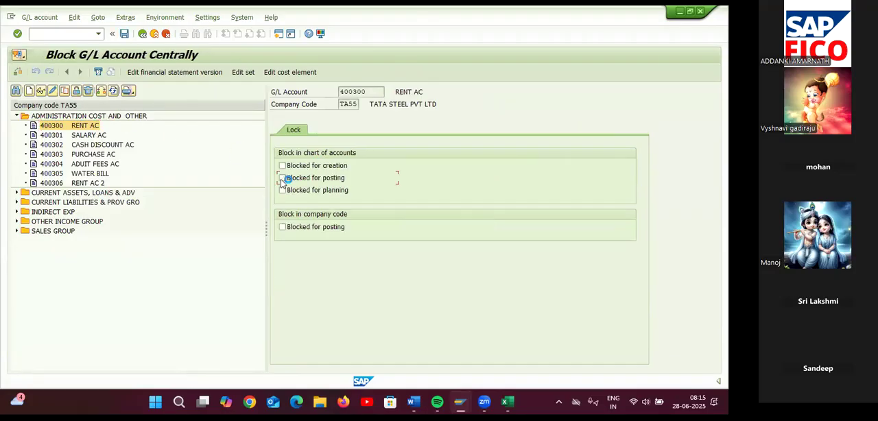
click(125, 35)
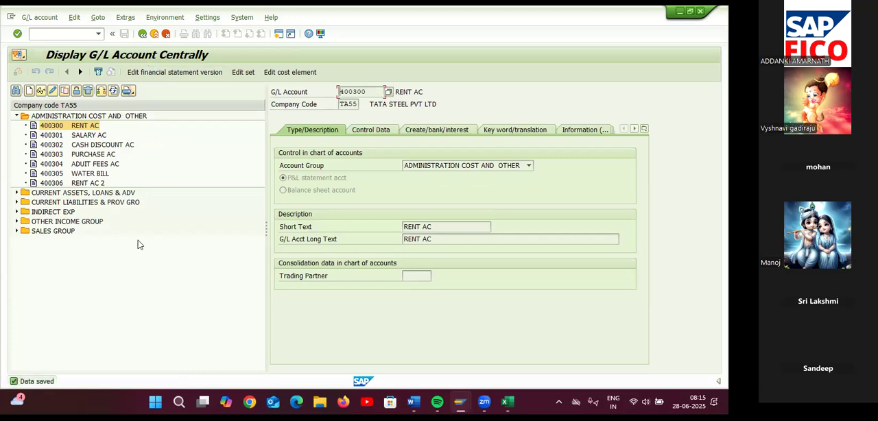
Return to the G/L document entry session and try to validate the existing line items again
click(466, 403)
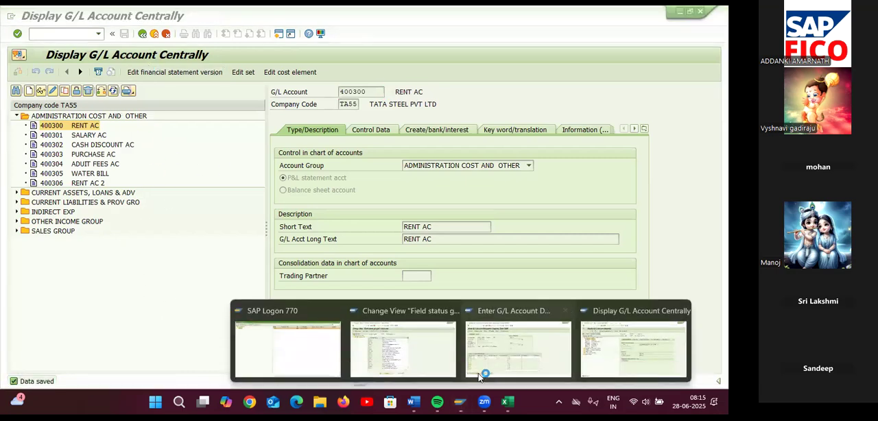
click(497, 361)
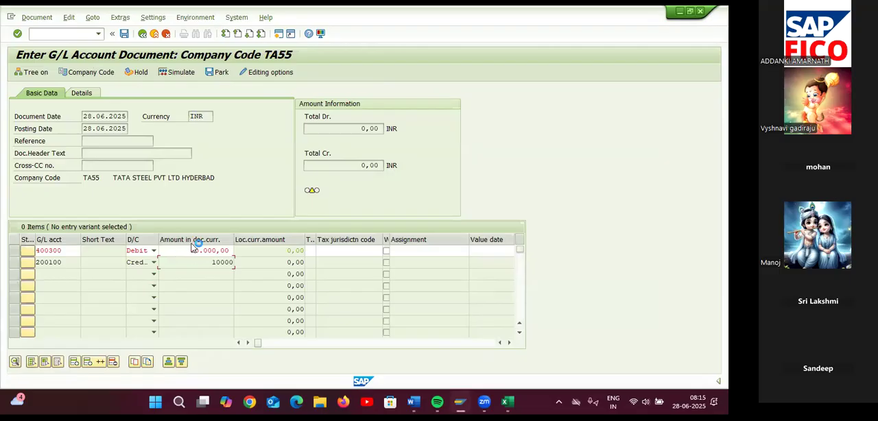
key(Return)
key(Return)
key(Return)
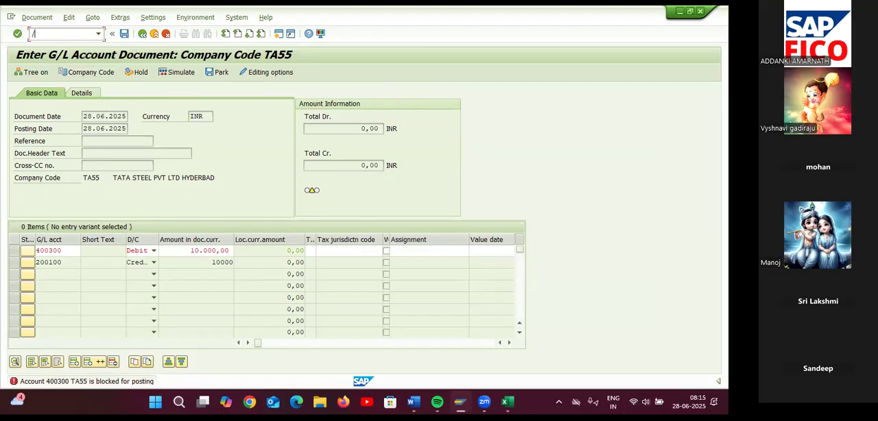
Restart G/L document entry with /NFB50 and set the document date to 28.06.2025
click(65, 34)
text(/NFB50)
key(Return)
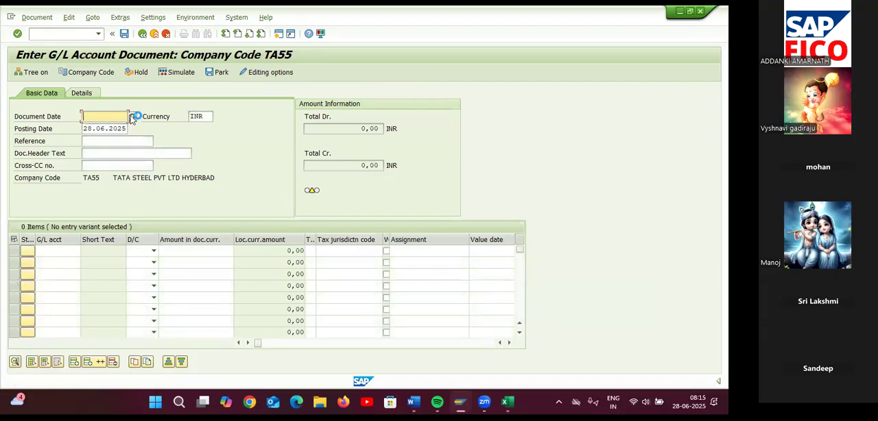
click(132, 117)
double_click(229, 241)
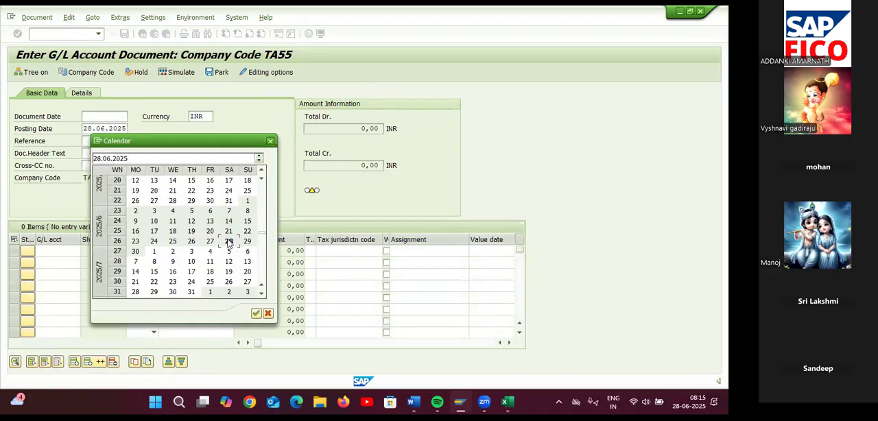
Enter a debit of 10000 to RENT AC (G/L account 400300) on the first line
click(71, 250)
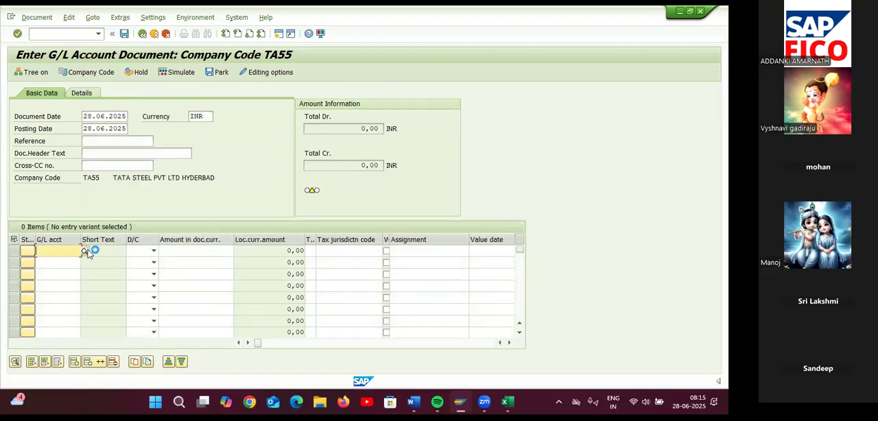
click(88, 249)
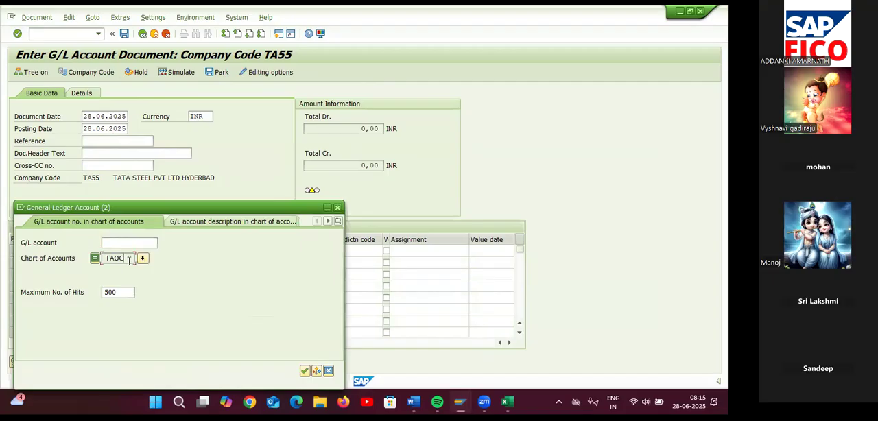
key(Return)
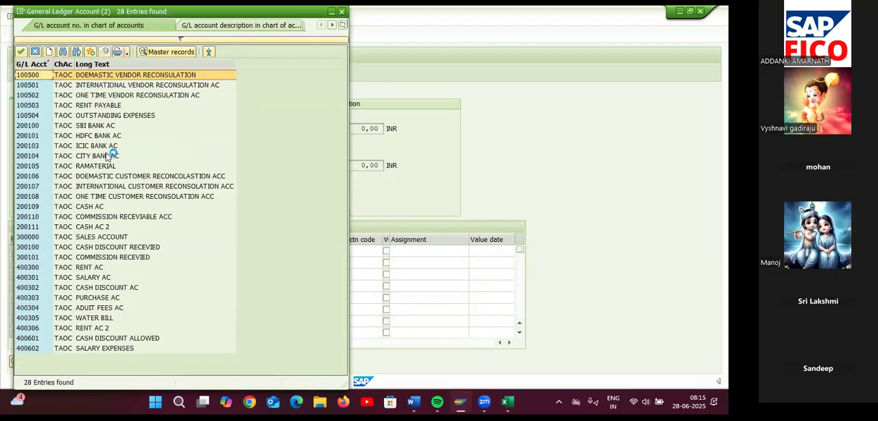
double_click(91, 269)
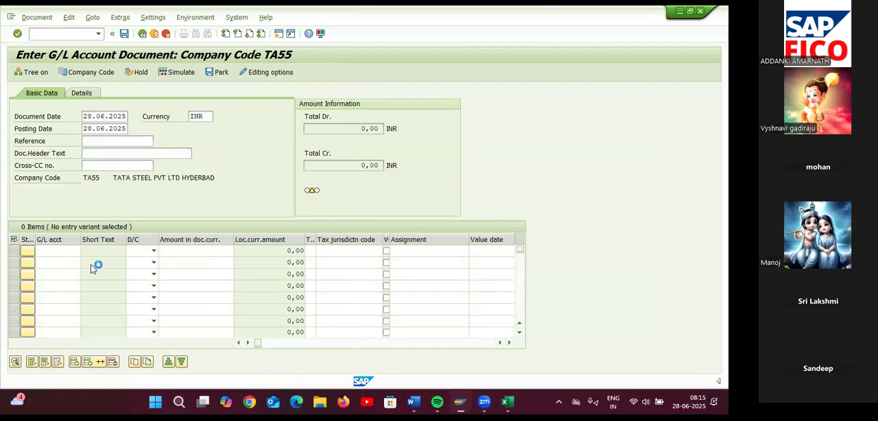
click(146, 251)
click(134, 270)
click(176, 251)
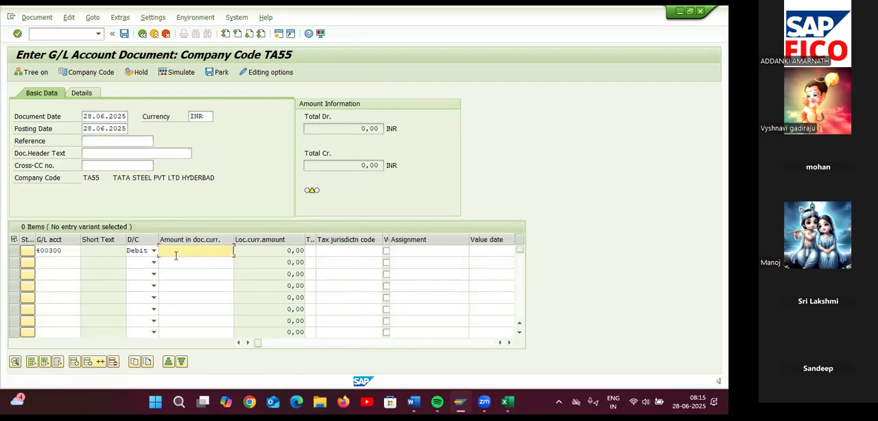
text(10000)
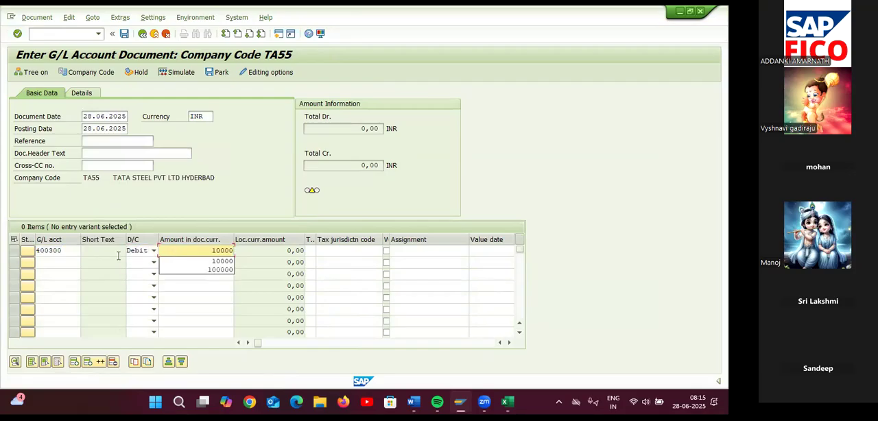
Enter a credit of 10000 to SBI BANK AC (G/L account 200100) on the second line and validate the items
click(65, 266)
click(89, 264)
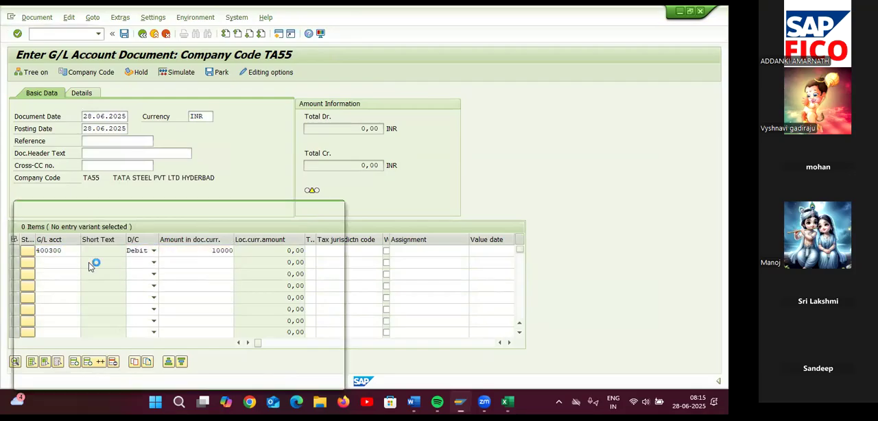
click(94, 126)
double_click(94, 126)
click(153, 262)
click(137, 278)
click(181, 261)
text(10000)
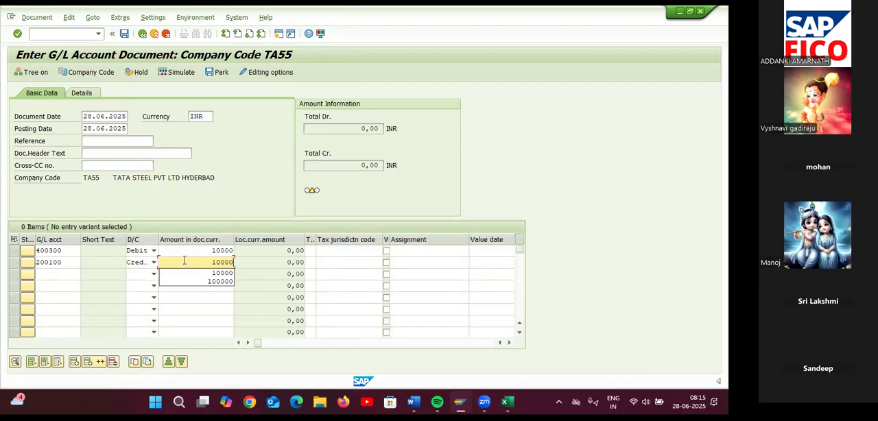
key(Return)
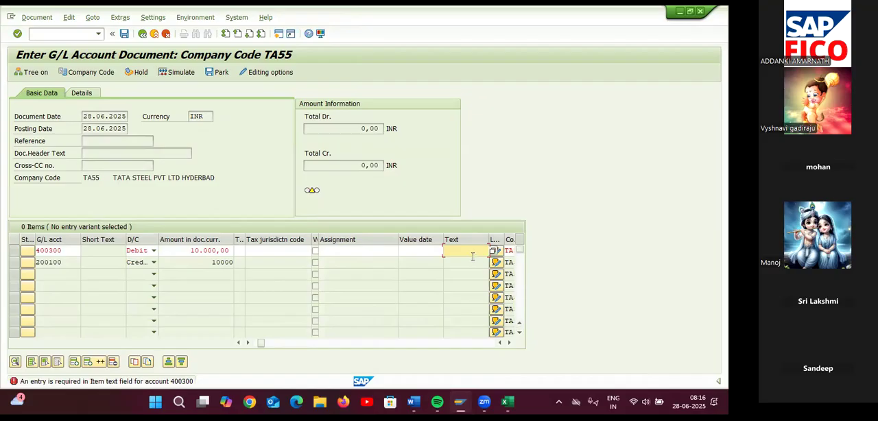
Fill in the required item text RENT PAID for the 400300 debit line
text(S)
key(BackSpace)
text(R)
key(Down)
key(Return)
key(Return)
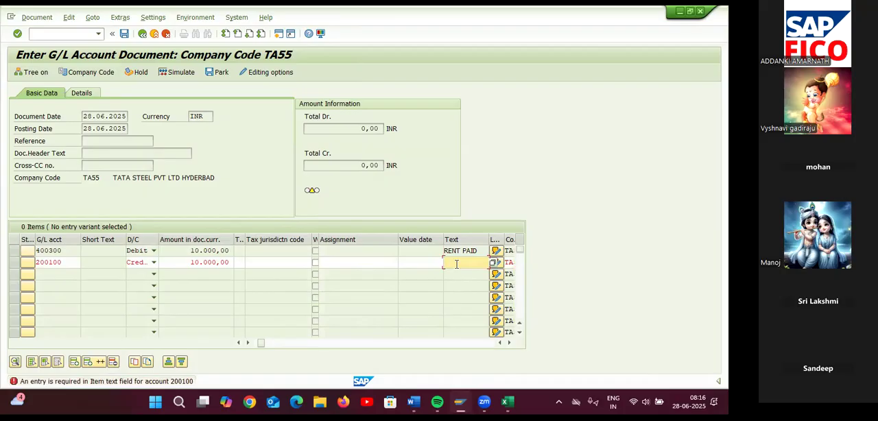
Set the 200100 credit line's text to RENT PAID, then simulate and post the document
text(R)
key(Down)
key(Return)
key(Return)
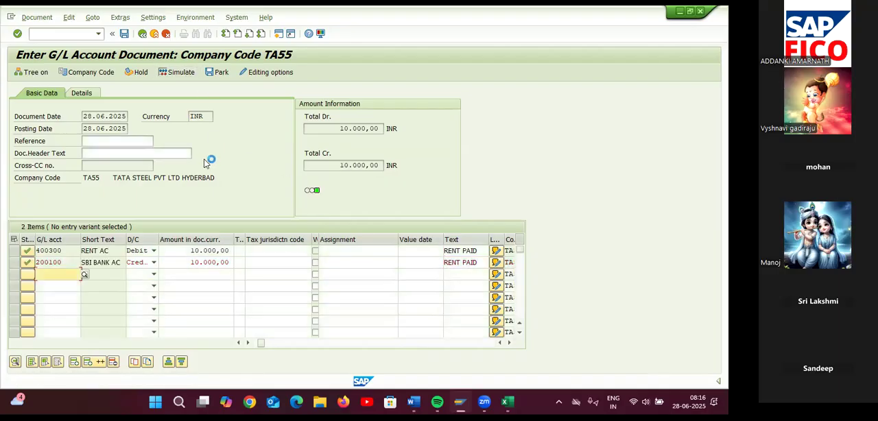
click(179, 72)
click(125, 36)
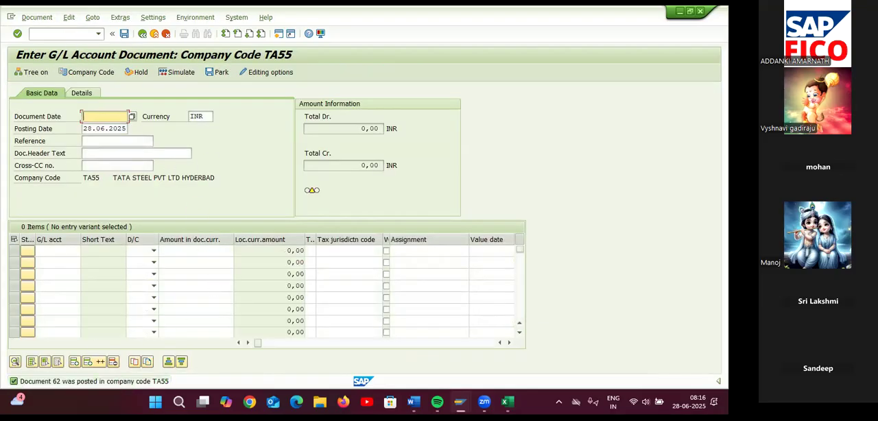
Switch to the field status groups session, set Text to optional entry in group G001's general data, and save
mouse_move(460, 401)
click(402, 332)
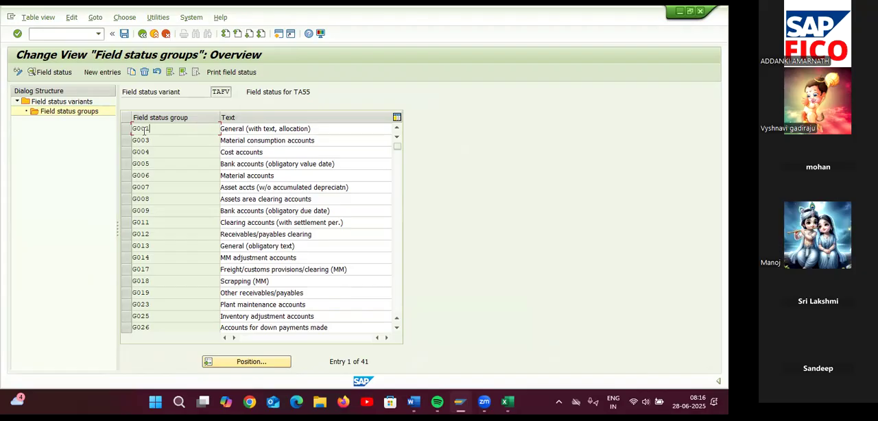
double_click(146, 132)
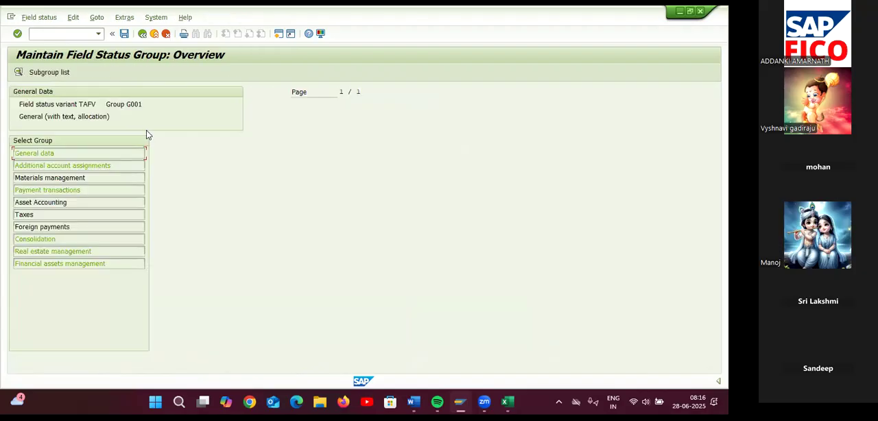
double_click(68, 153)
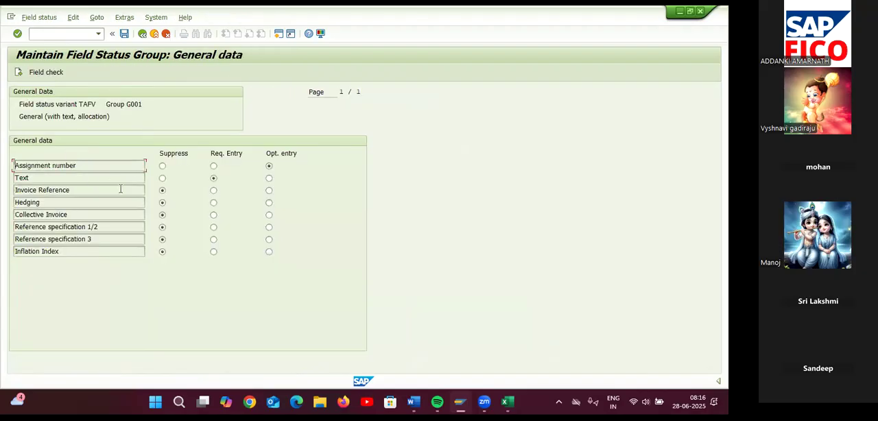
click(269, 179)
click(124, 33)
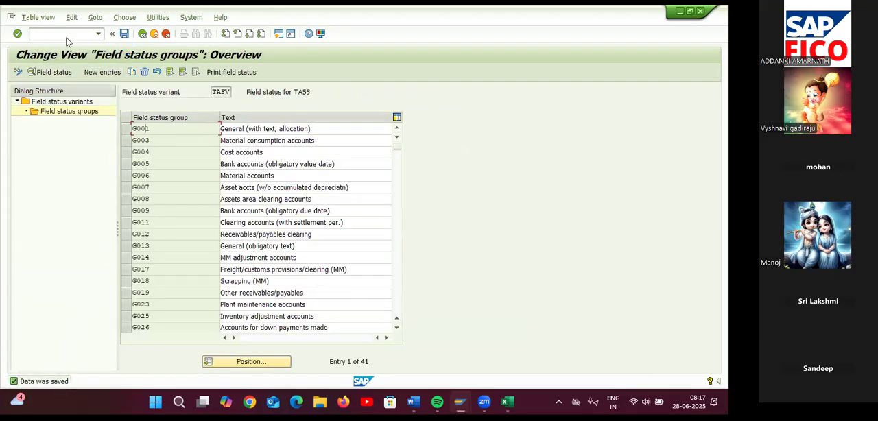
Go to transaction OB41 and open the details of G/L debit posting key 40
text(/NOB41)
key(Return)
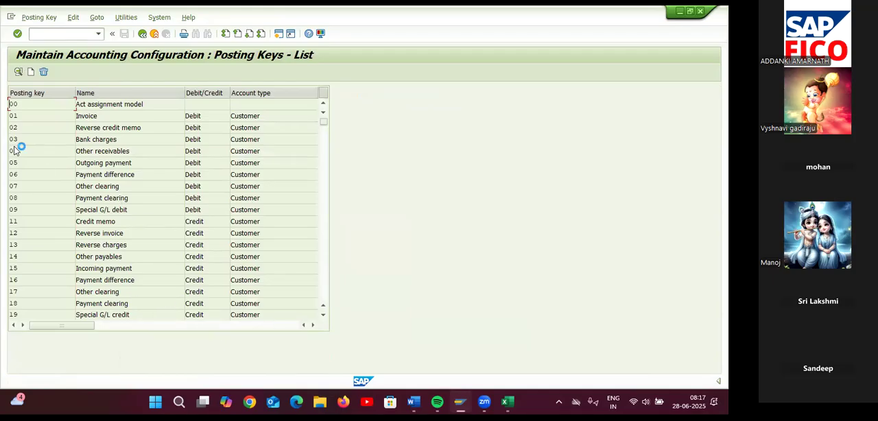
scroll(39, 279, down, 2)
scroll(38, 279, down, 4)
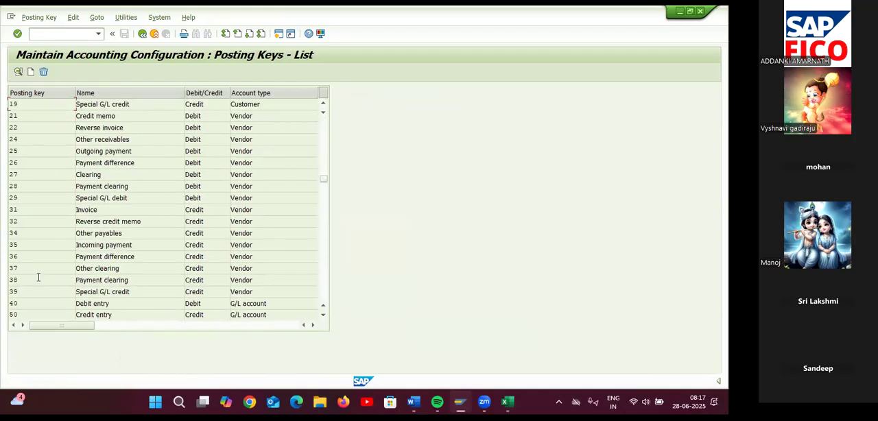
double_click(18, 306)
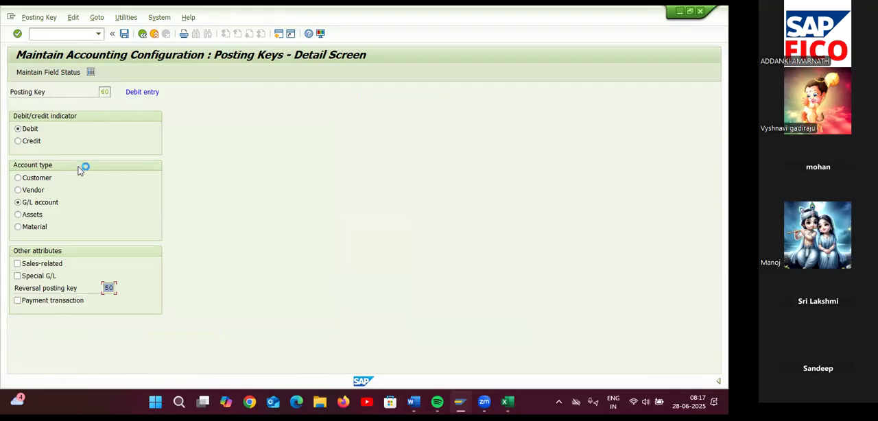
Make Text a required entry in posting key 40's general data field status and save it under customizing request DPKK900433
click(73, 74)
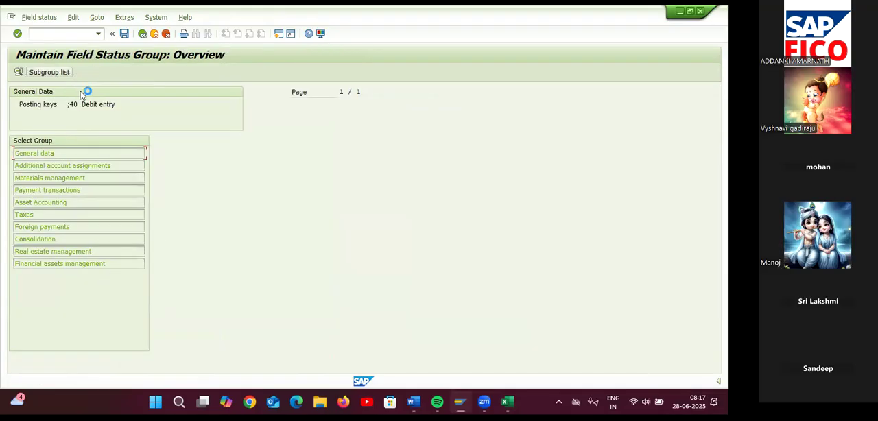
double_click(57, 151)
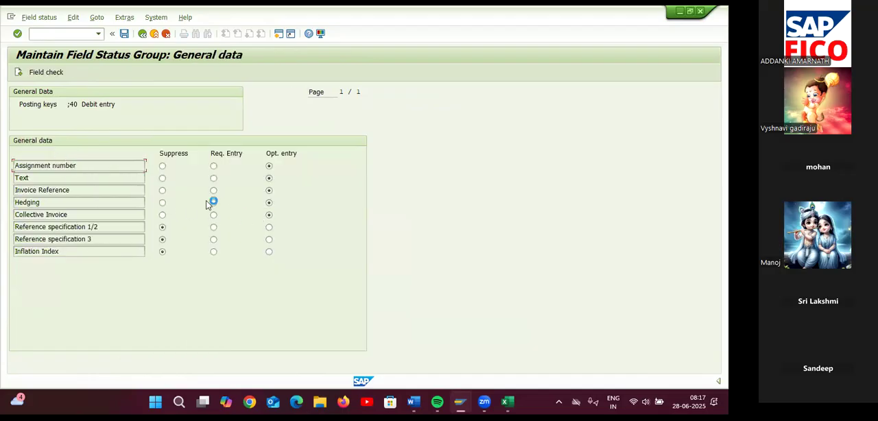
click(213, 178)
click(124, 34)
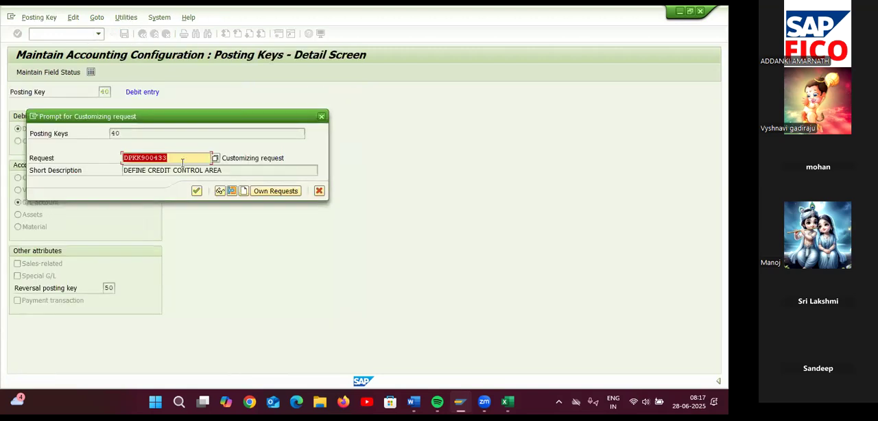
click(196, 190)
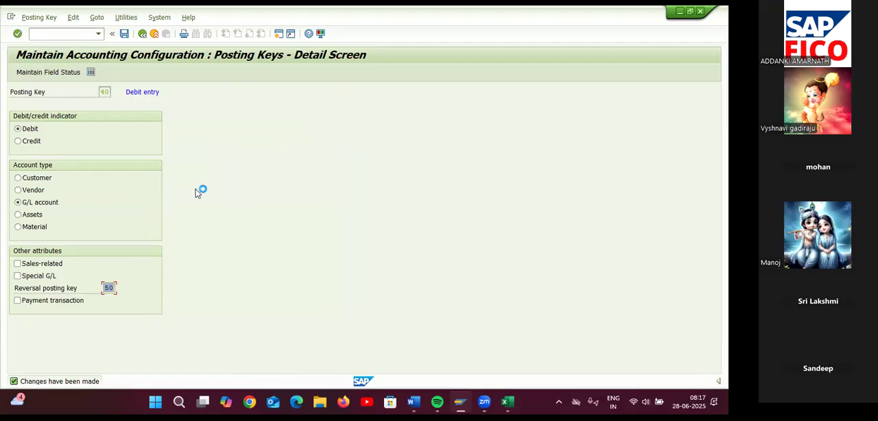
Return to the G/L account document entry session and set the document date to 28.06.2025
mouse_move(459, 401)
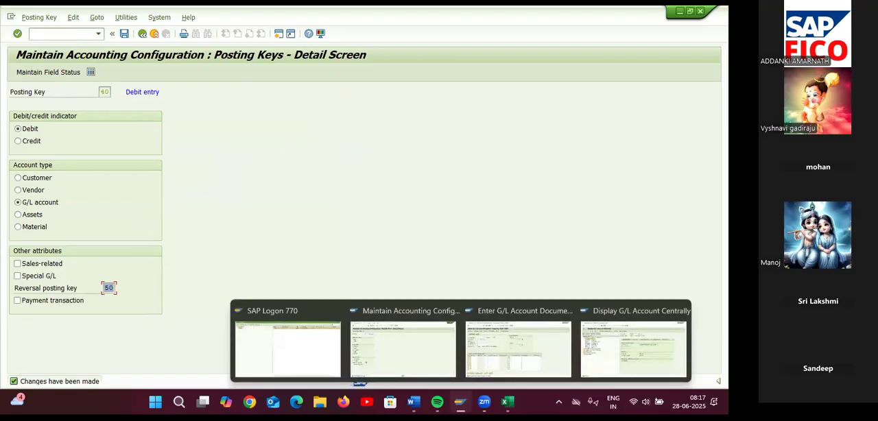
click(587, 358)
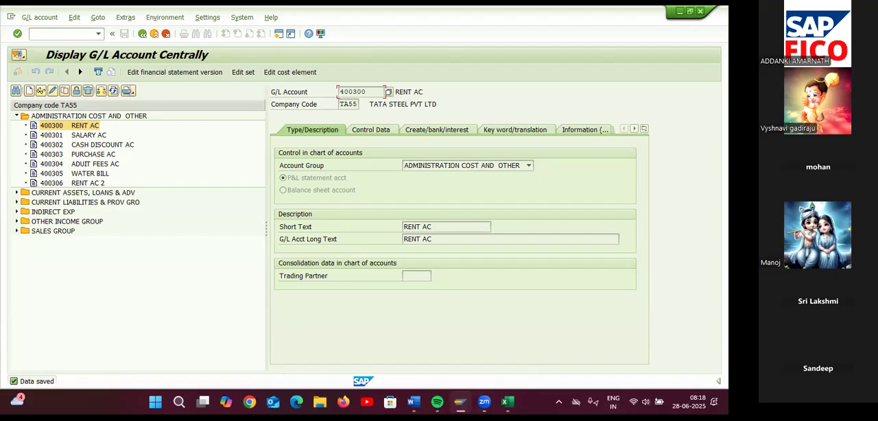
mouse_move(459, 402)
click(506, 370)
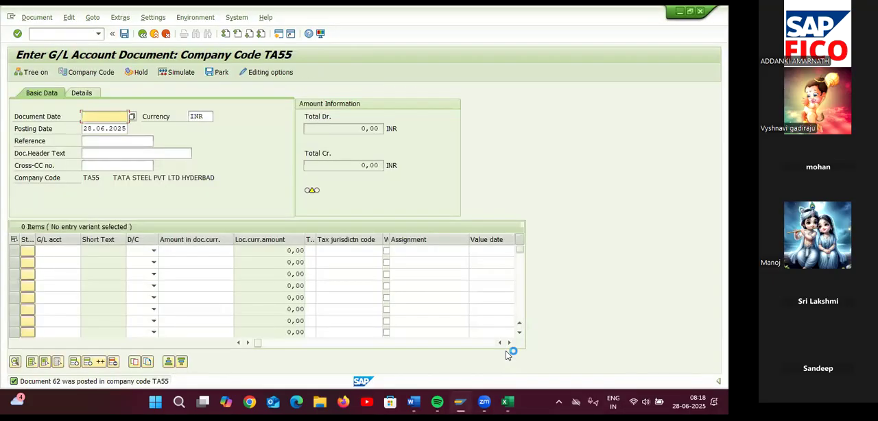
click(132, 116)
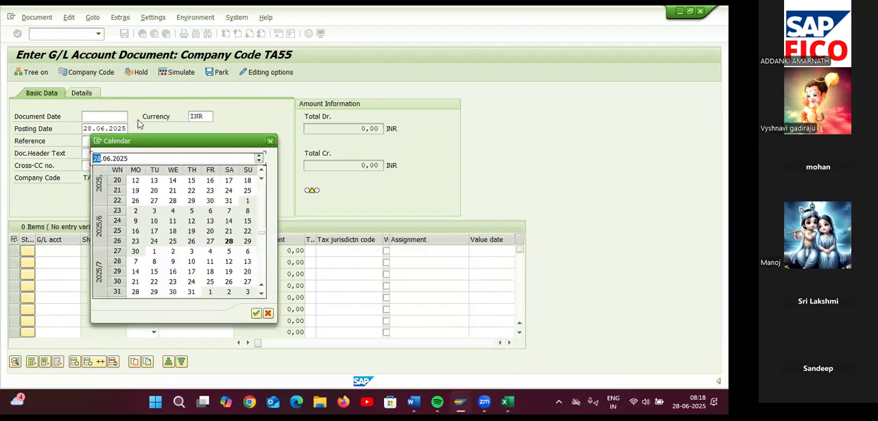
click(271, 141)
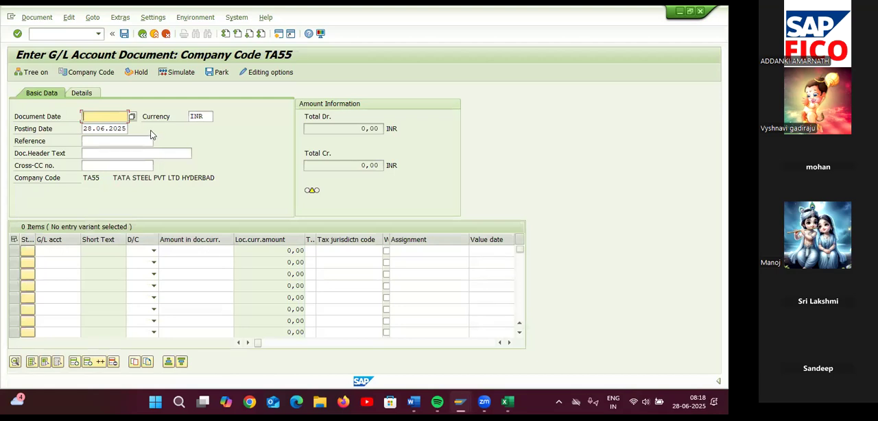
click(132, 117)
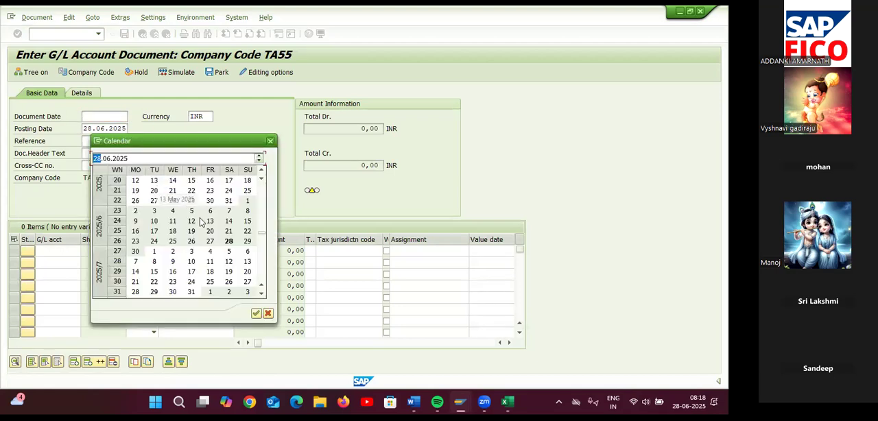
double_click(228, 240)
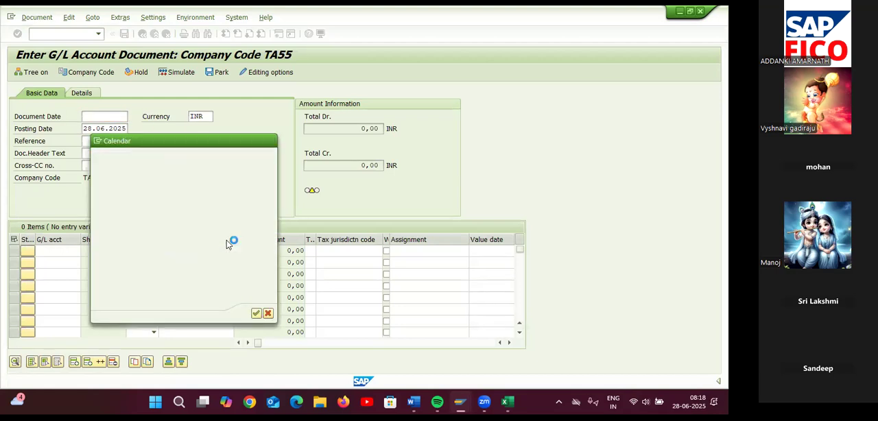
Enter a debit of 20000 to RENT AC (G/L account 400300) on the first line
click(63, 251)
click(85, 251)
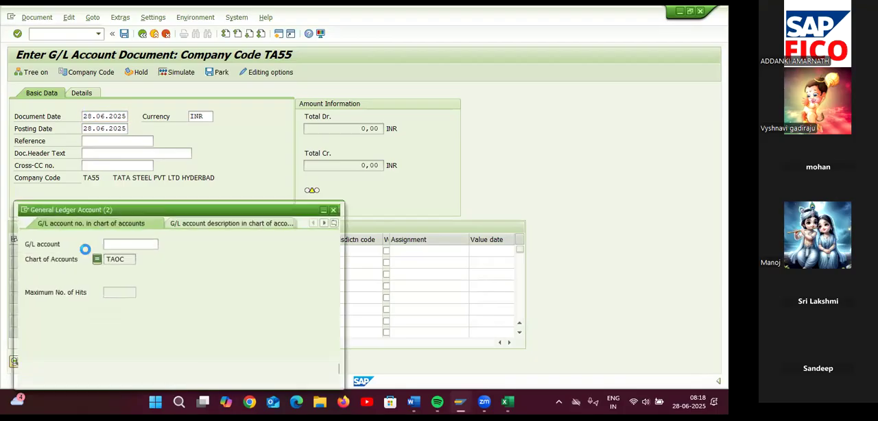
click(127, 261)
key(Return)
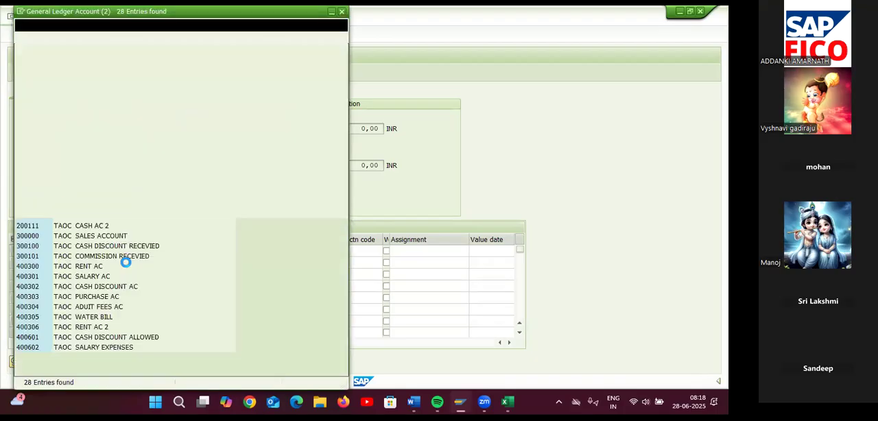
double_click(89, 267)
click(146, 252)
click(147, 262)
click(174, 252)
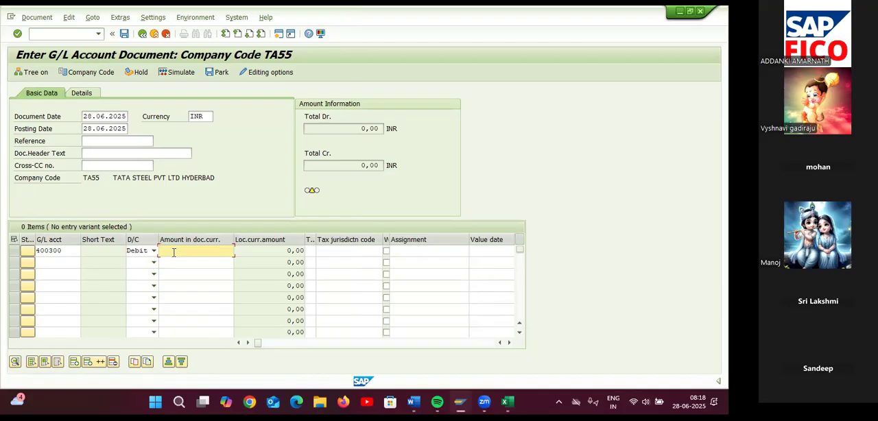
text(20000)
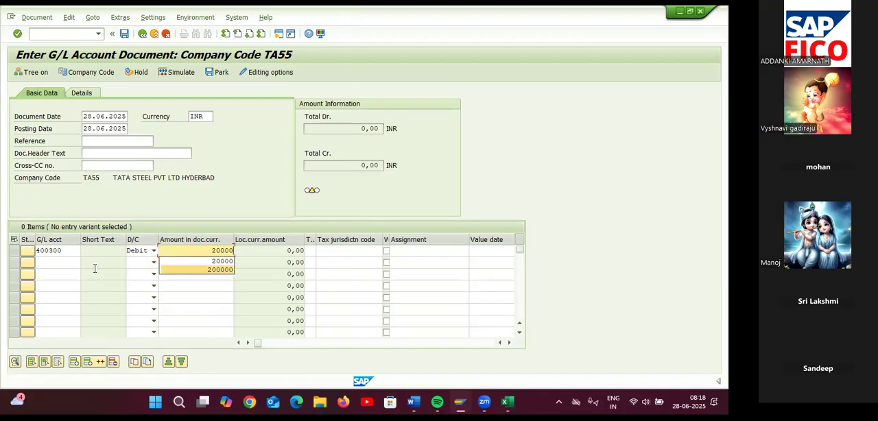
Enter a credit of 20000 to SBI BANK AC (G/L account 200100) on the second line and validate the items
click(75, 267)
key(F4)
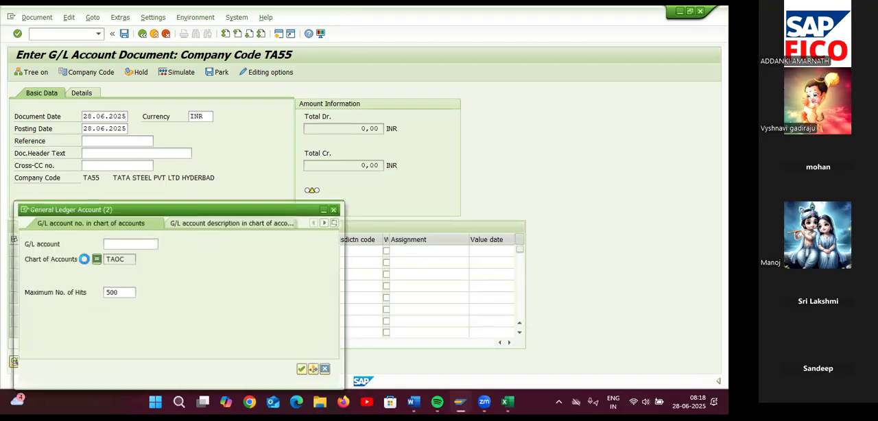
click(129, 257)
key(Return)
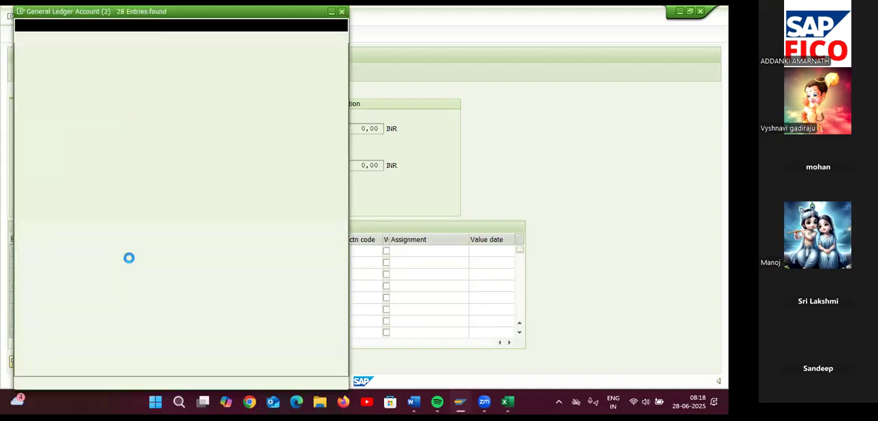
double_click(91, 124)
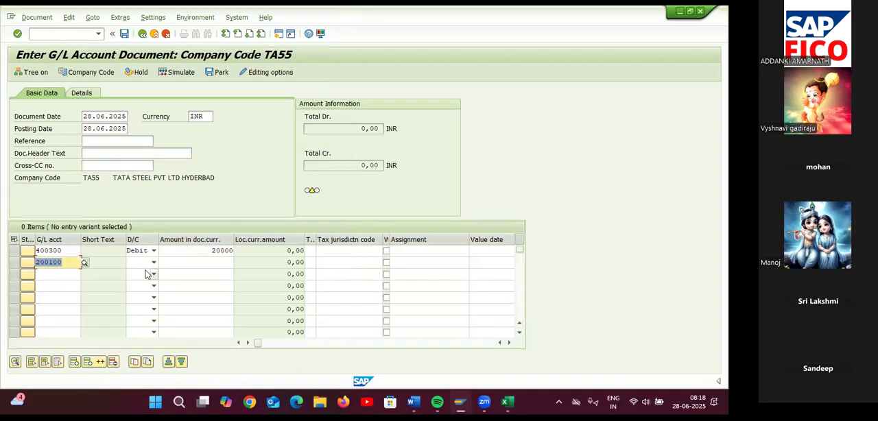
click(152, 263)
click(138, 273)
click(183, 261)
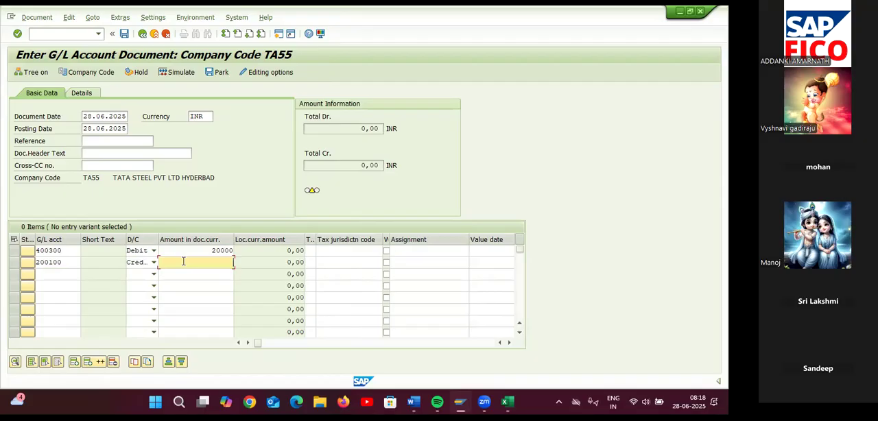
text(2)
key(Down)
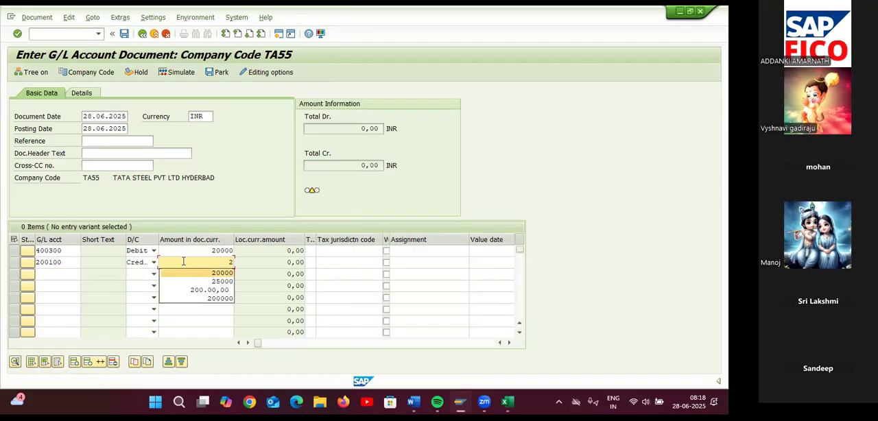
key(Return)
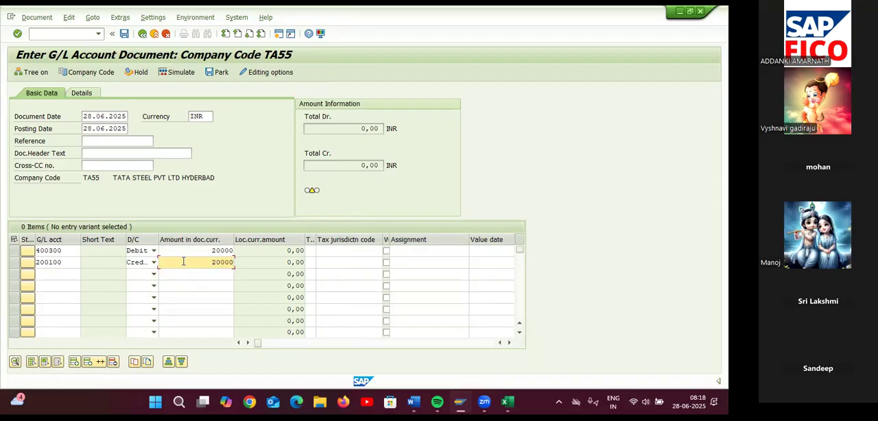
key(Return)
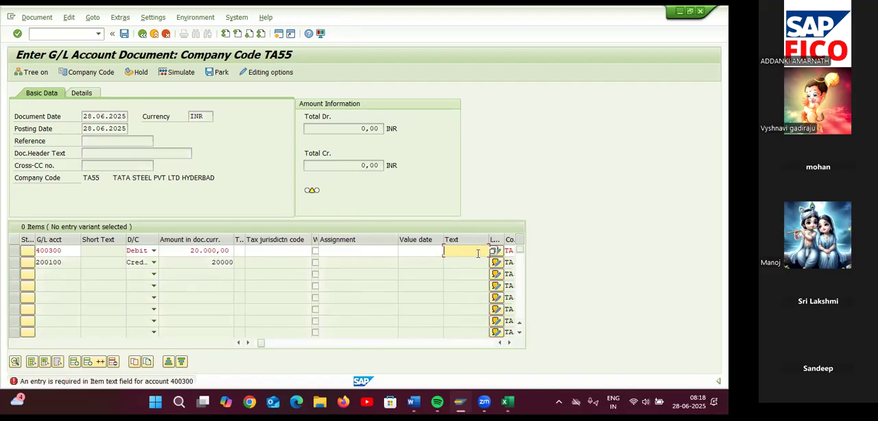
Fill in the 400300 debit line's text with RENT PAID, then simulate and post the document
text(REN)
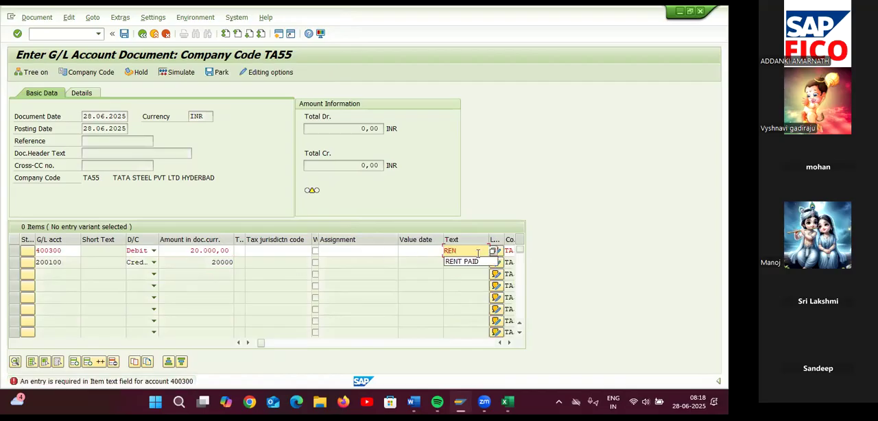
click(481, 261)
key(Return)
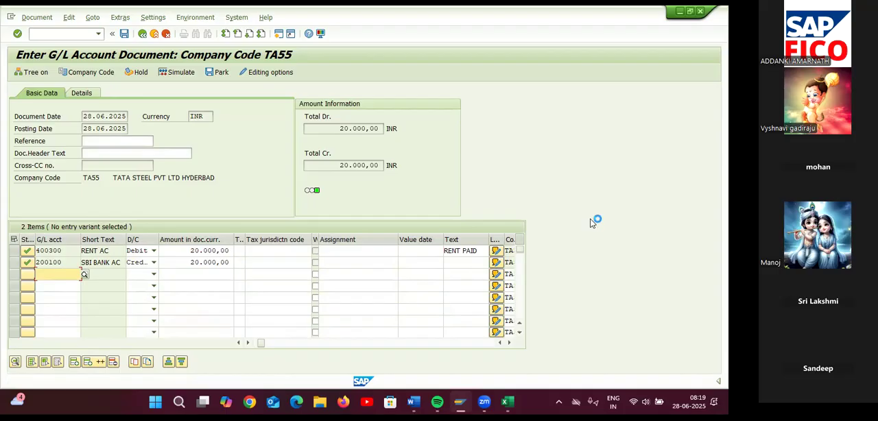
click(180, 72)
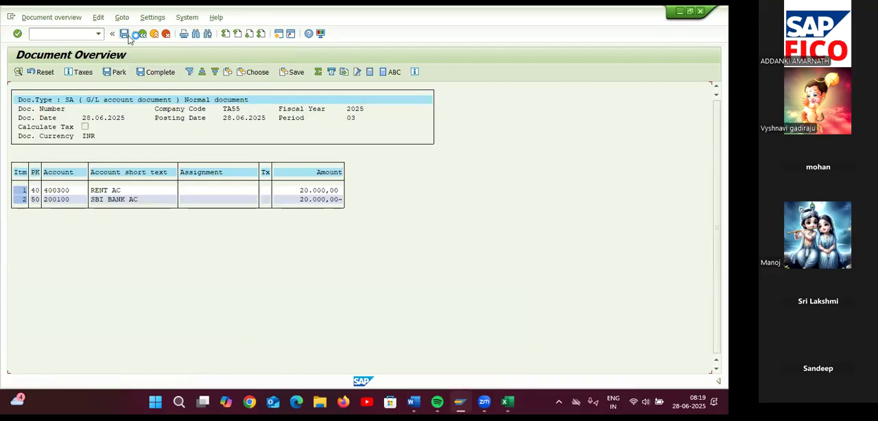
click(127, 35)
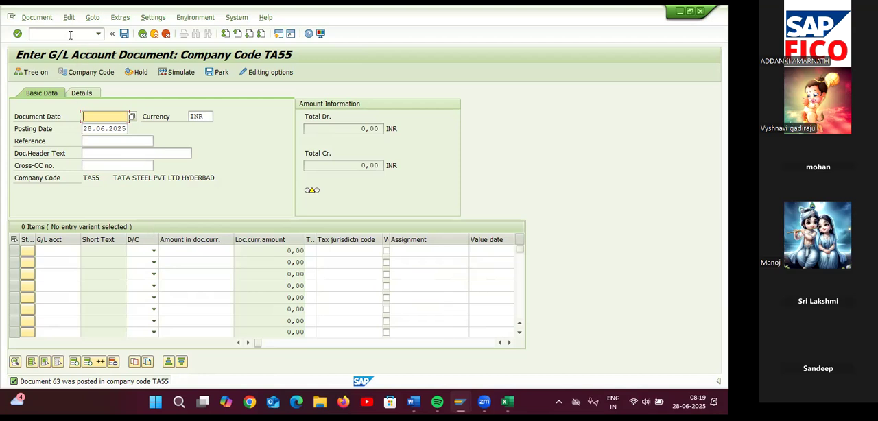
Switch to the posting key session, set Text back to optional entry in posting key 40's general data, and save under the proposed request
mouse_move(460, 401)
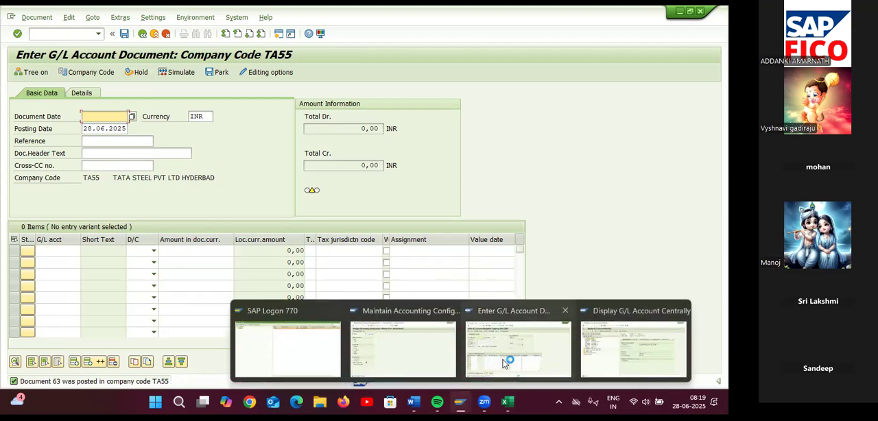
click(420, 362)
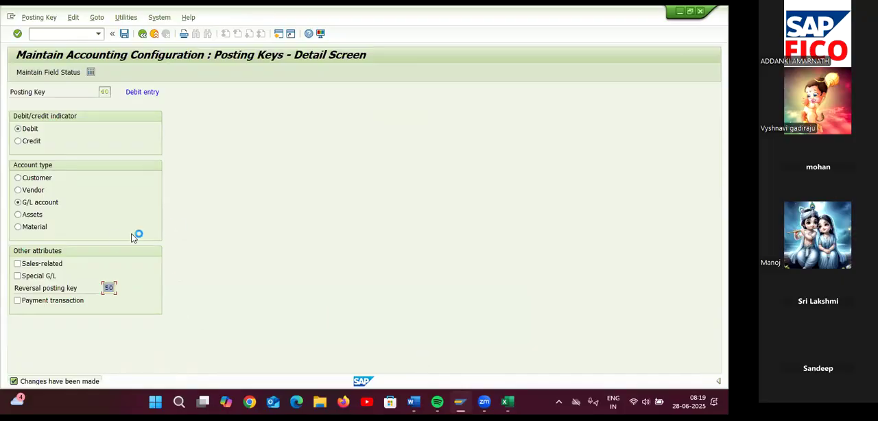
click(56, 72)
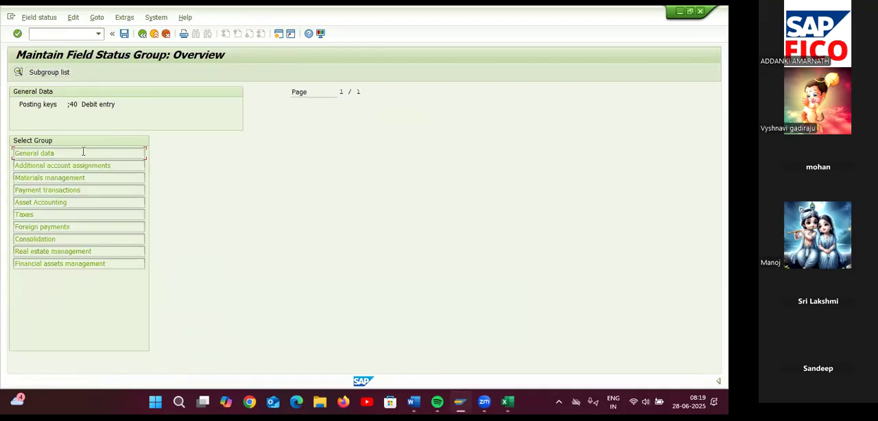
double_click(83, 151)
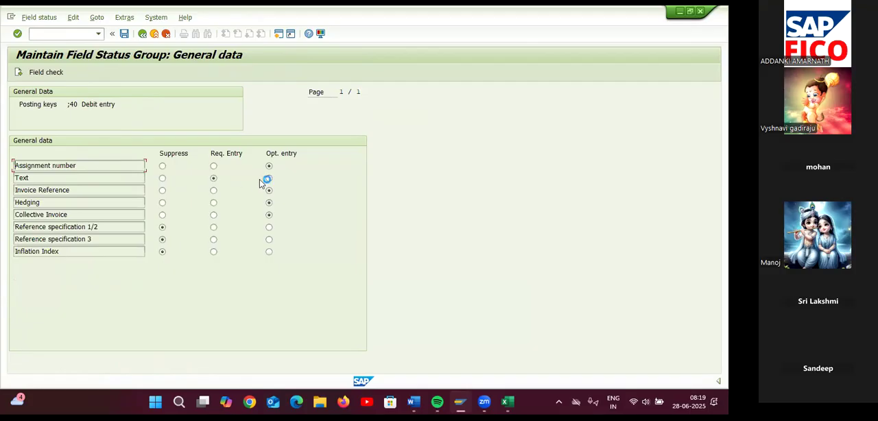
click(124, 33)
click(198, 191)
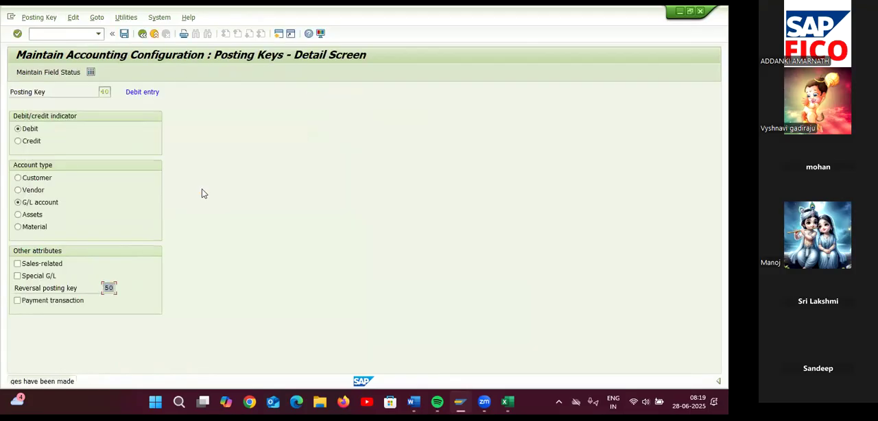
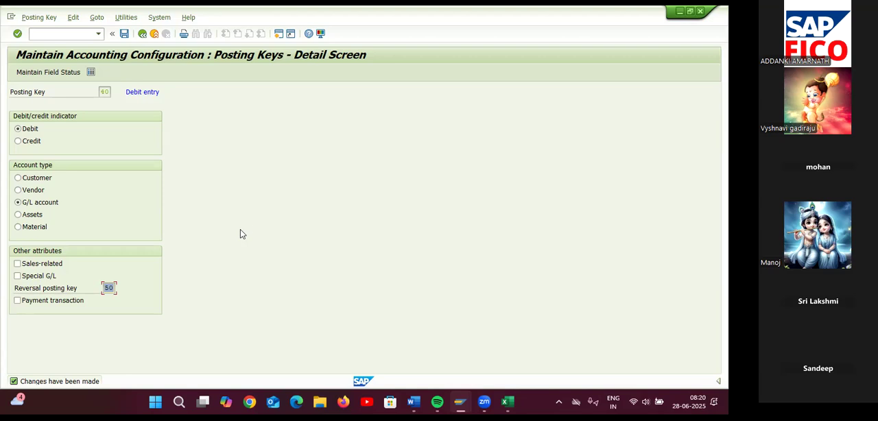
Review the general data field status of posting key 50 (Credit entry) and return to the posting key list
click(142, 34)
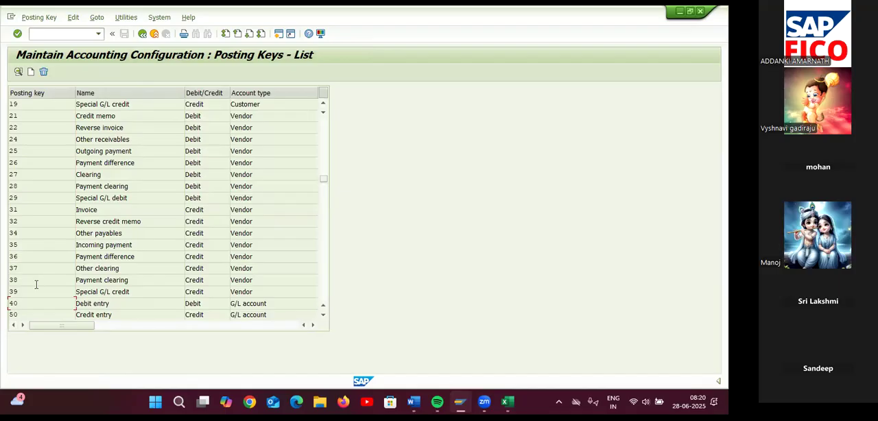
double_click(19, 313)
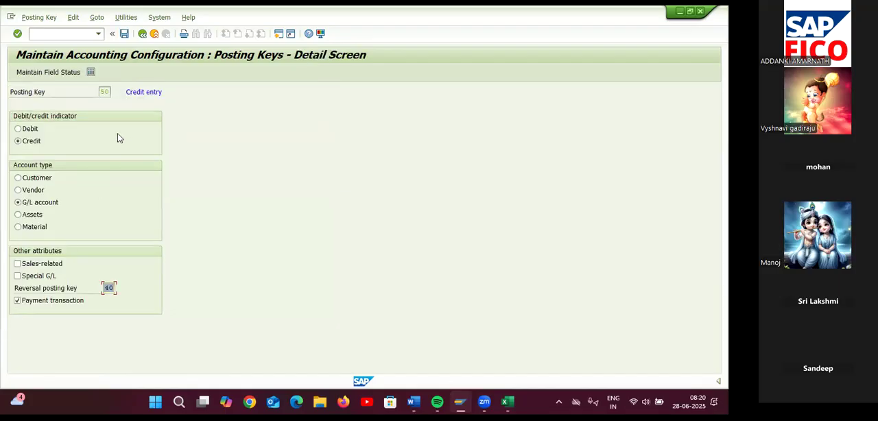
click(62, 74)
double_click(57, 152)
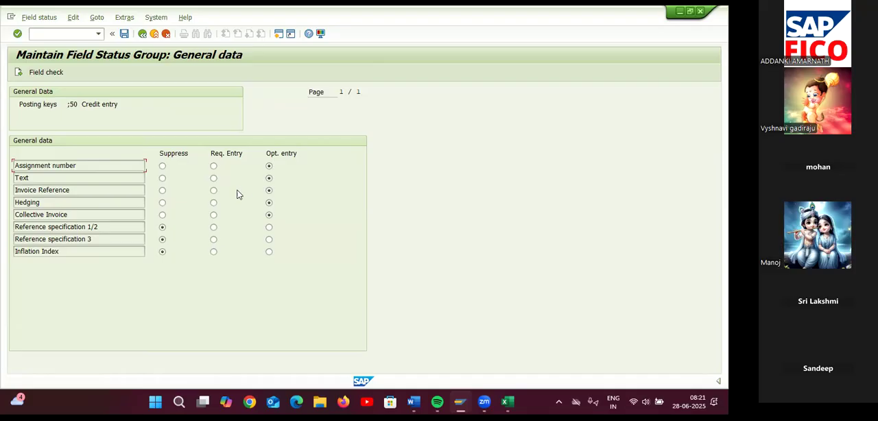
click(141, 34)
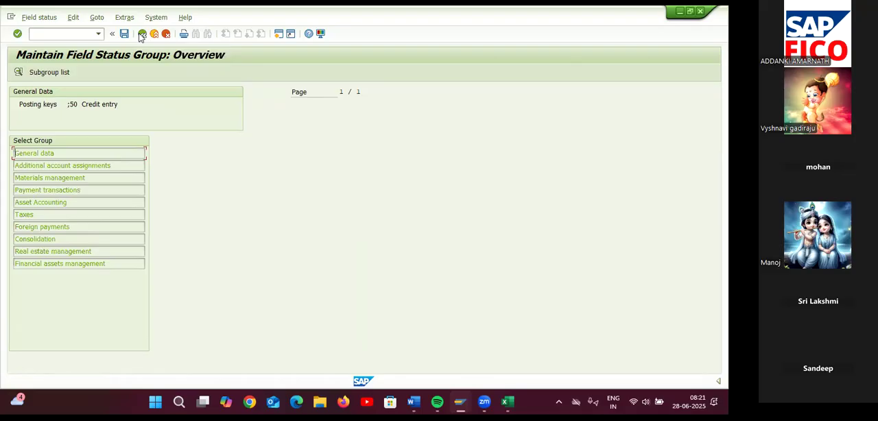
click(142, 34)
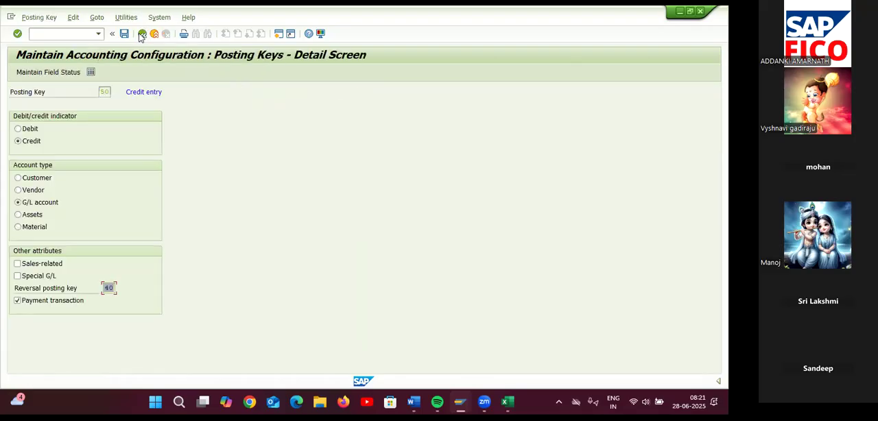
click(141, 34)
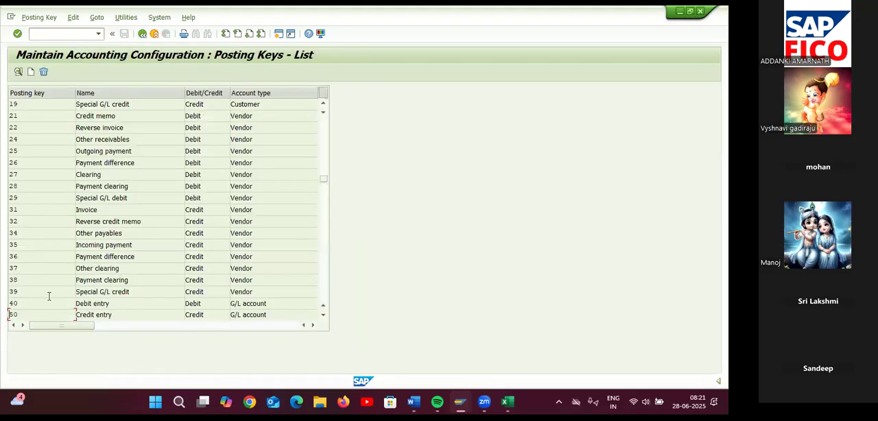
Display the general data field status of posting key 31 (vendor Invoice)
click(26, 209)
double_click(26, 209)
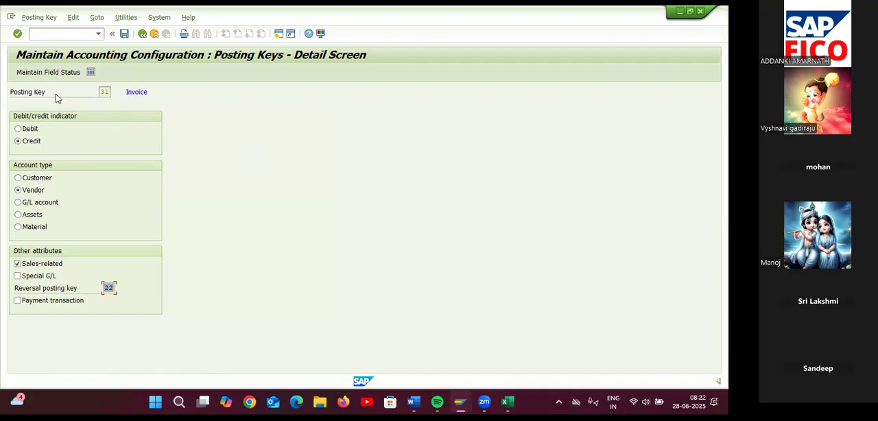
click(58, 73)
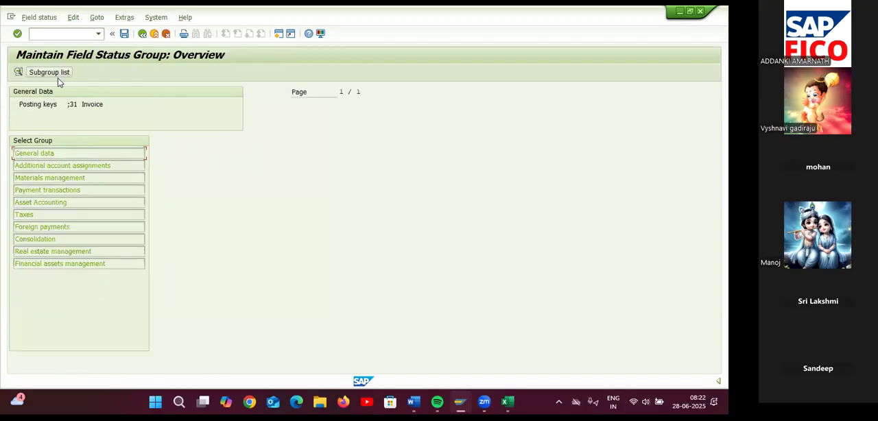
double_click(61, 154)
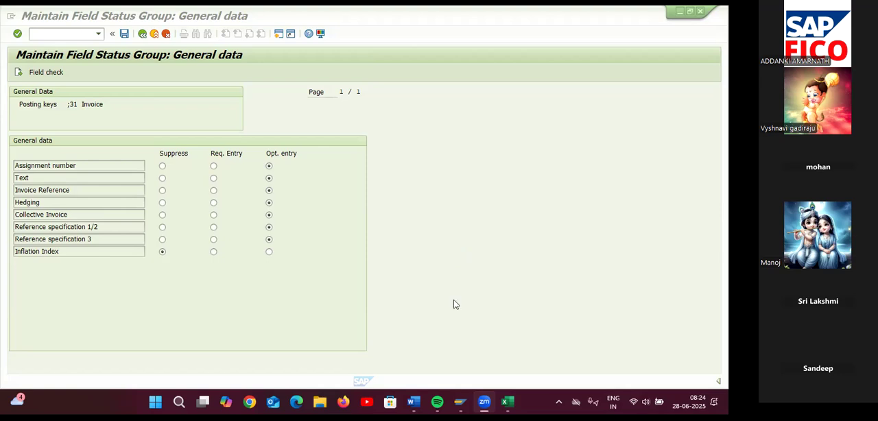
Switch to the Posting Key notes in Excel and to the NEW SAP FICO TOP topic list in Word
click(507, 401)
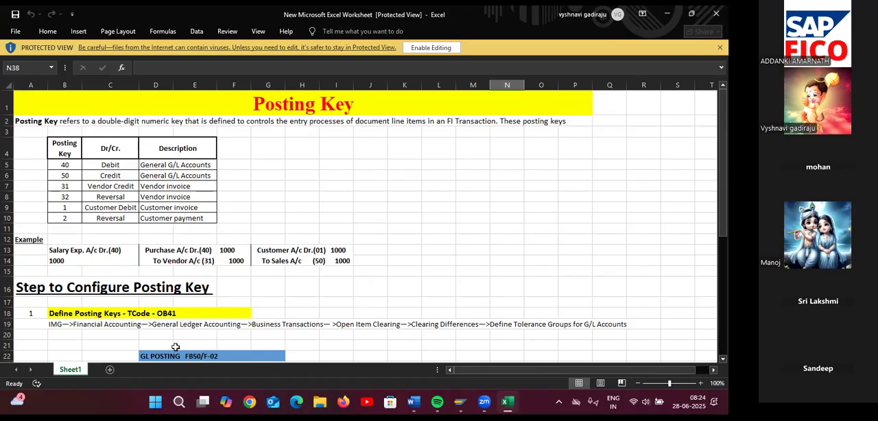
mouse_move(412, 405)
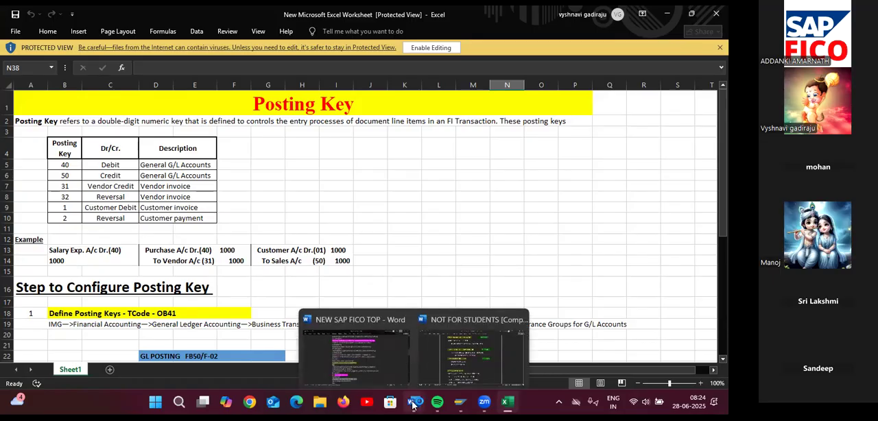
click(374, 371)
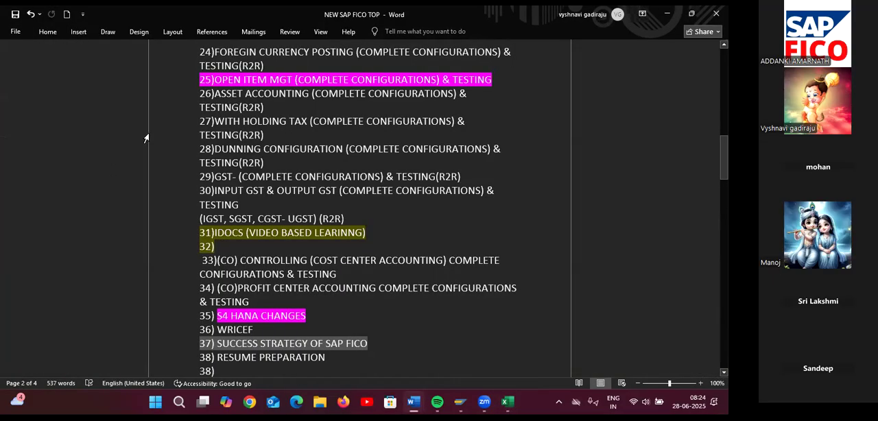